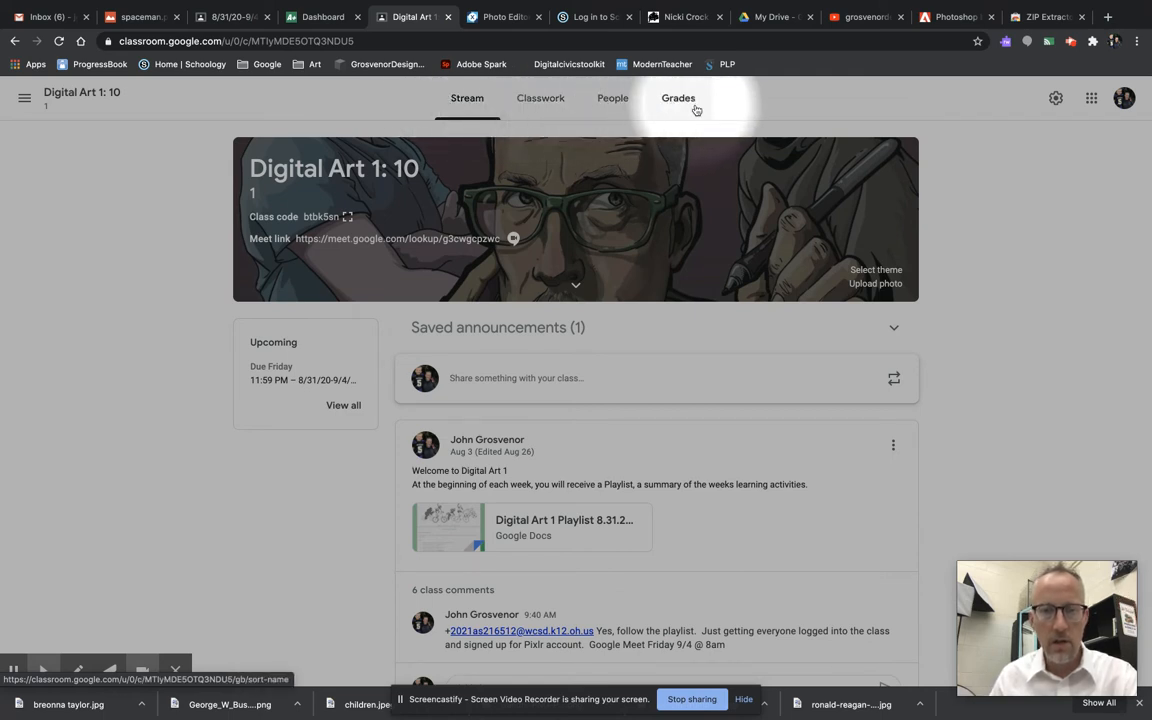
# Switch to the other Chrome profile's window and open the Classwork page of the Digital Art 1: 10 class
pyautogui.click(1114, 44)
pyautogui.click(905, 287)
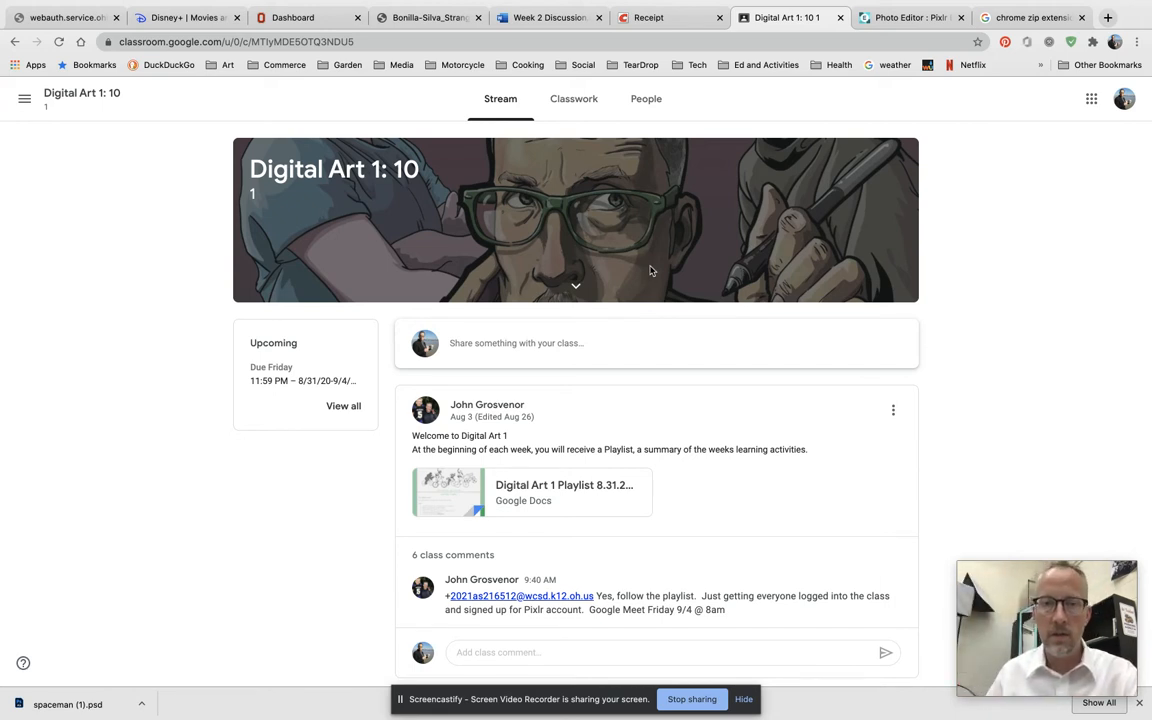
pyautogui.click(568, 116)
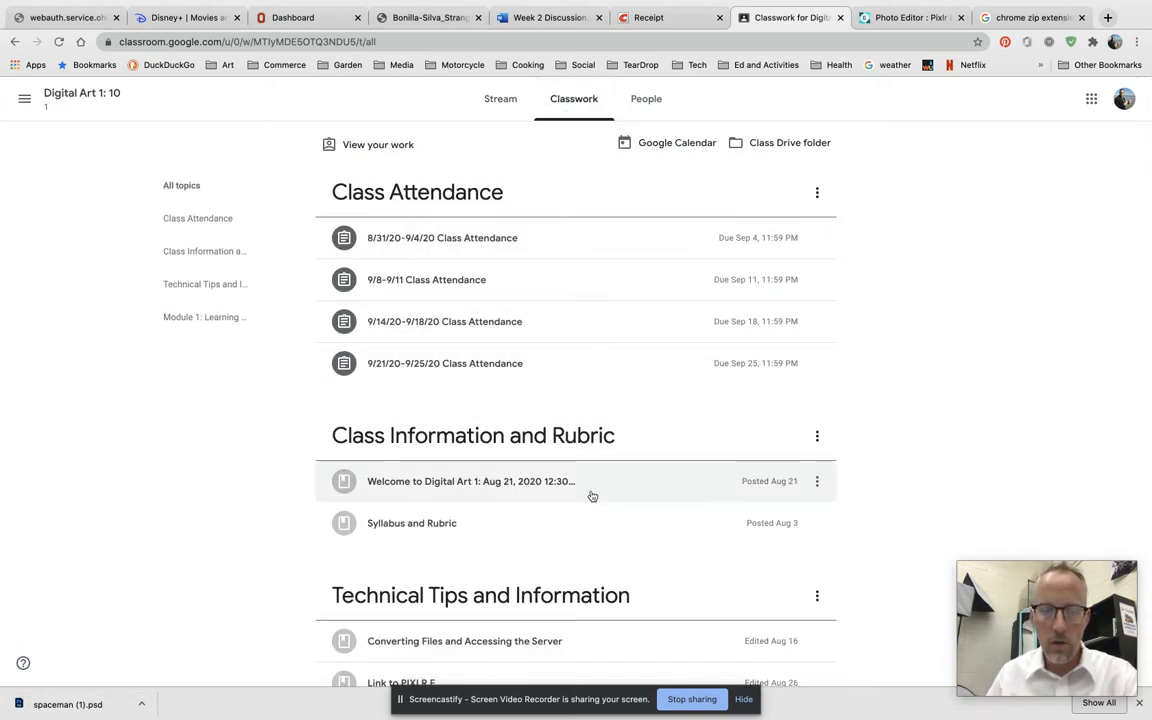
# Expand the Images material under Module 1: Learning the Basics of Photoshop and open spaceman.psd in a new browser tab
pyautogui.scroll(-2, 592, 496)
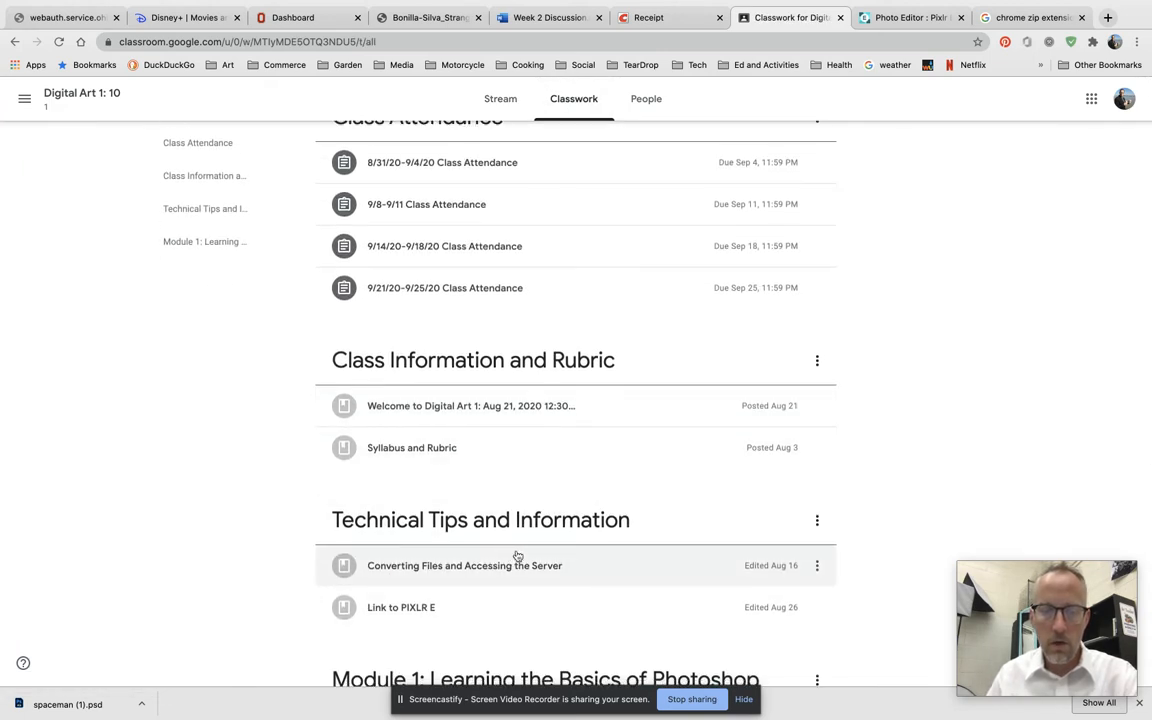
pyautogui.scroll(-5, 517, 556)
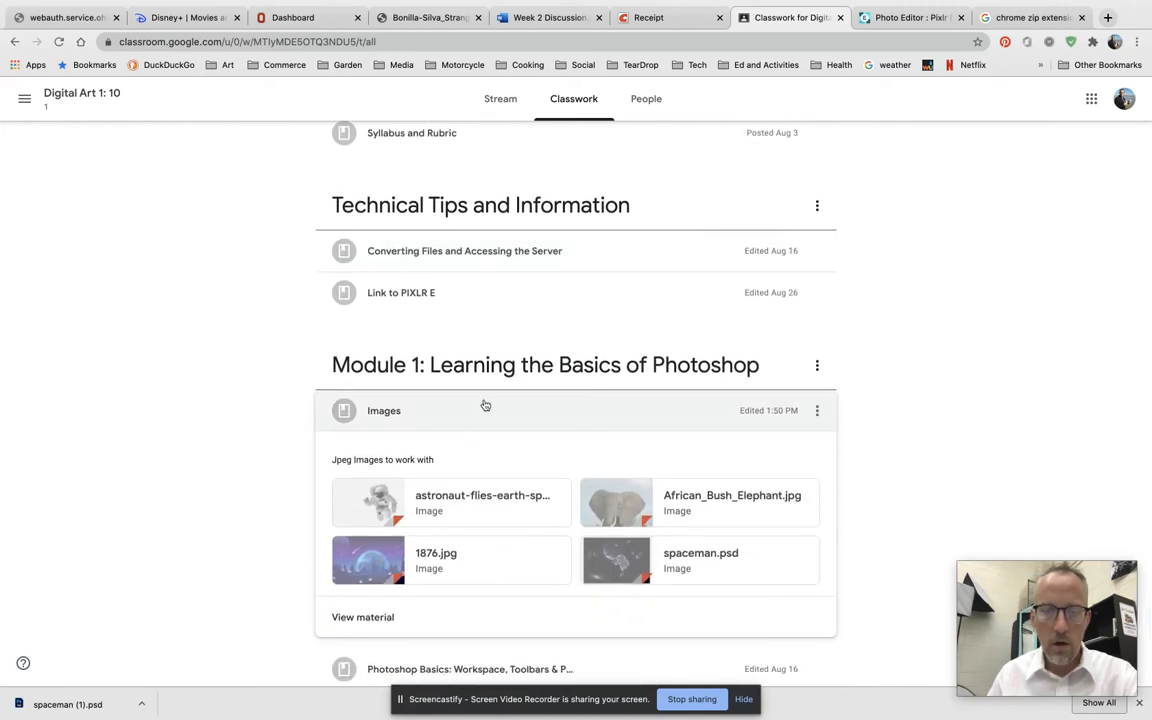
pyautogui.click(484, 406)
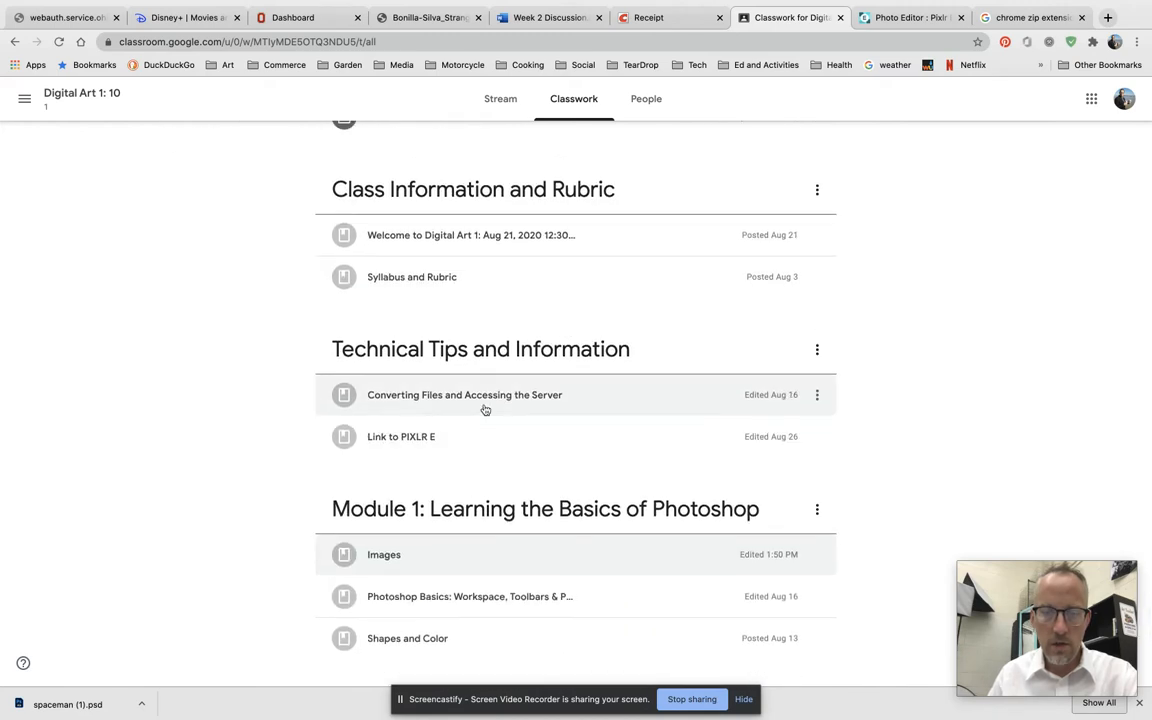
pyautogui.click(520, 560)
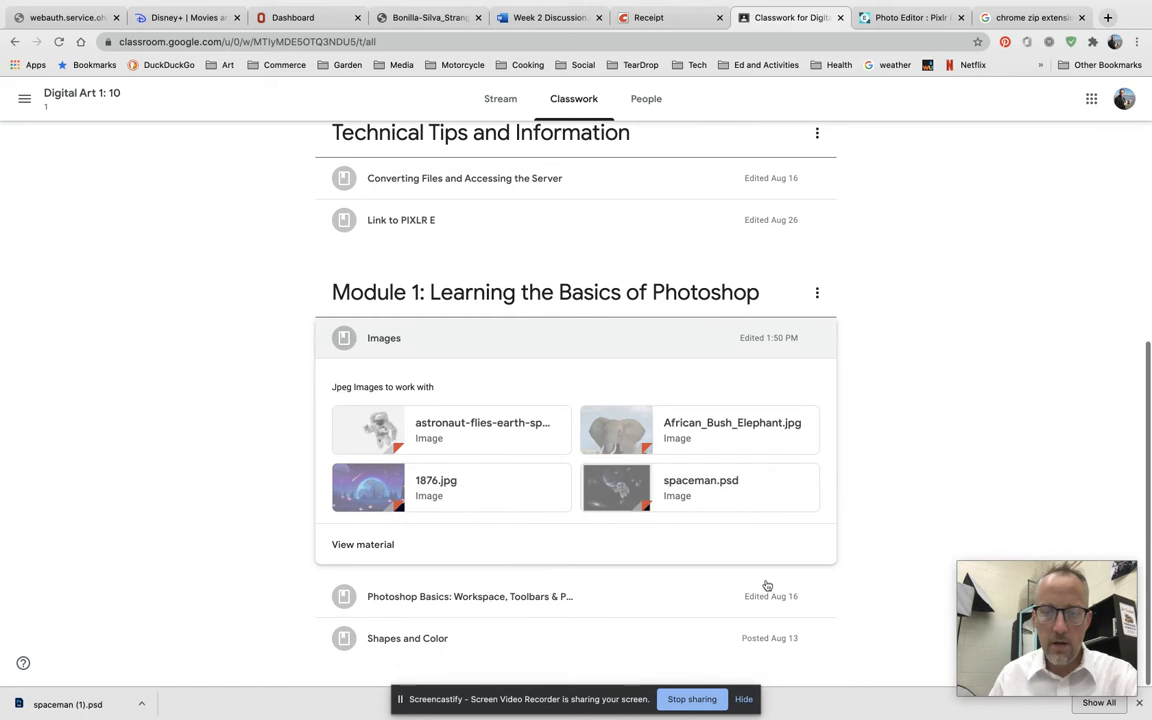
pyautogui.rightClick(621, 496)
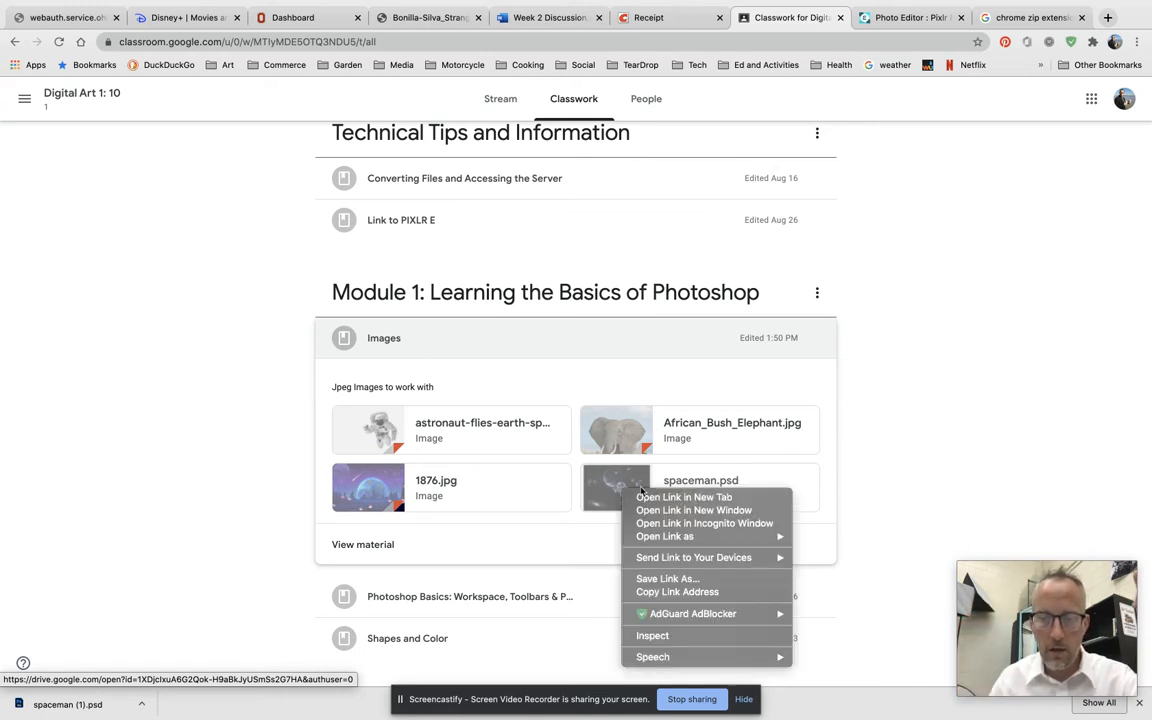
pyautogui.click(691, 502)
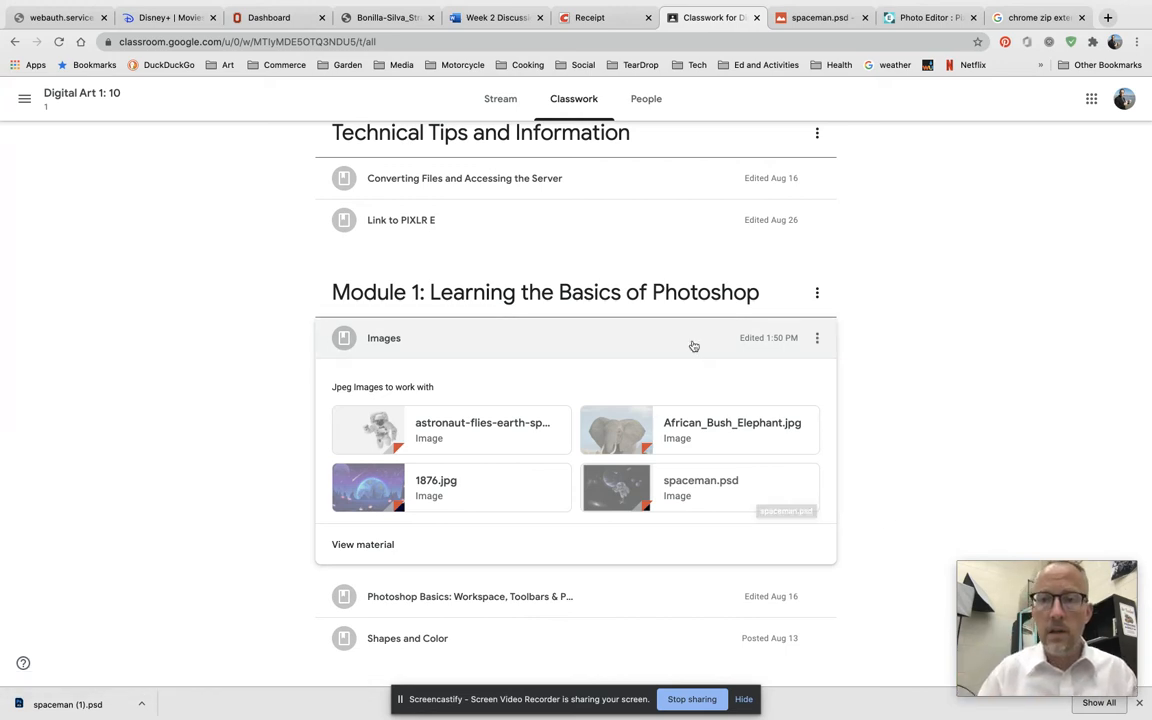
pyautogui.click(830, 19)
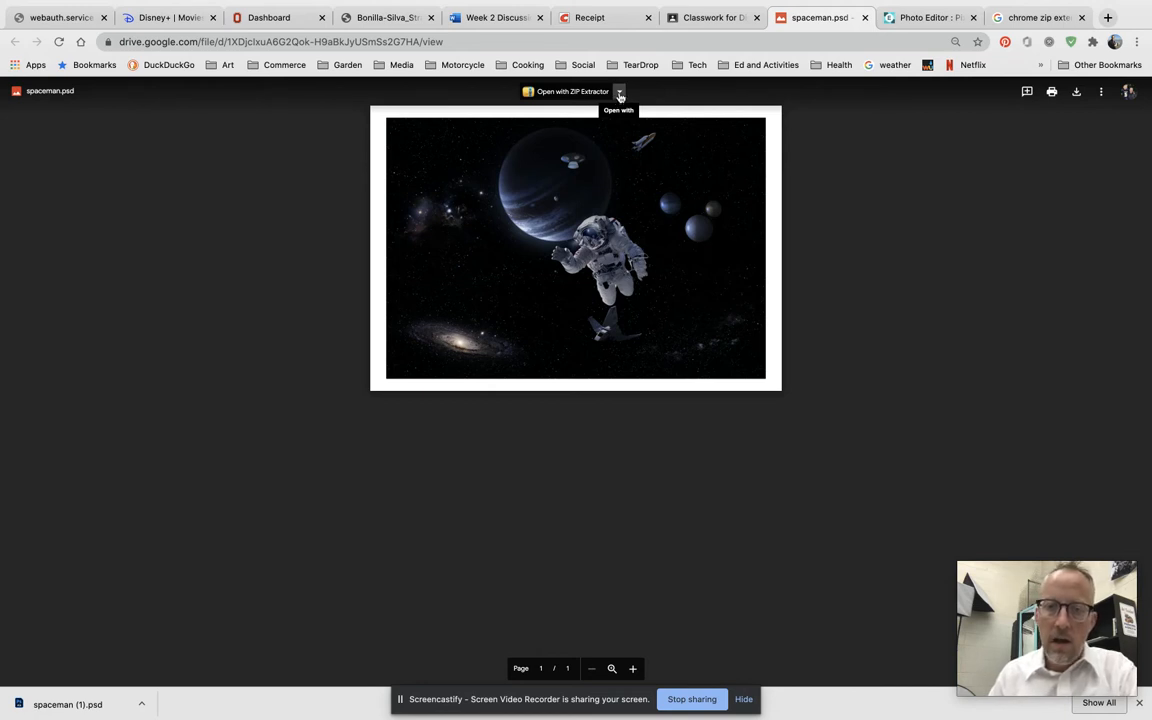
# Check which apps can open spaceman.psd and view the search results for a Chrome zip extension
pyautogui.click(619, 92)
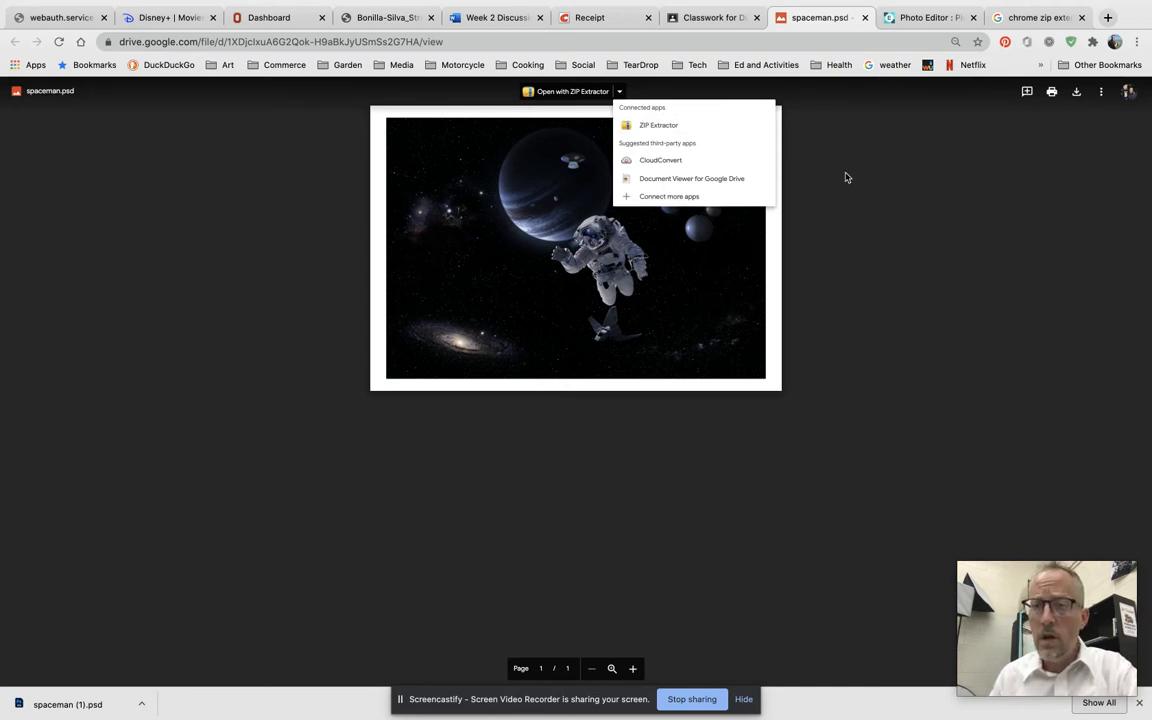
pyautogui.click(1036, 17)
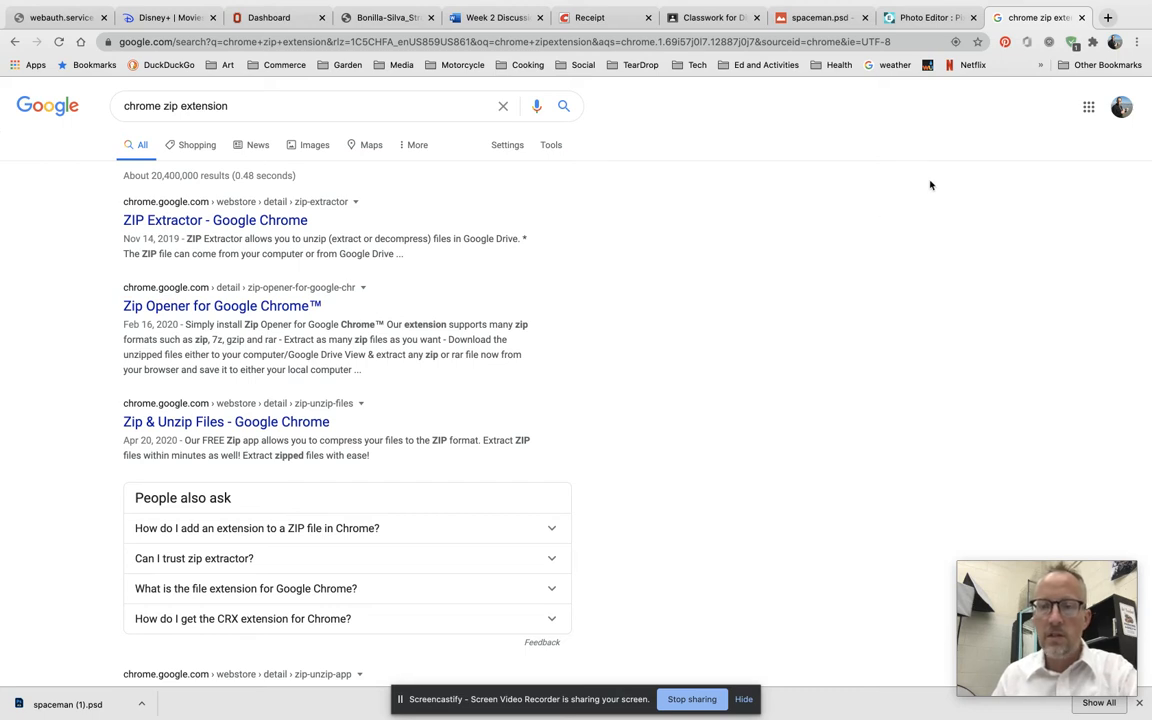
pyautogui.click(818, 17)
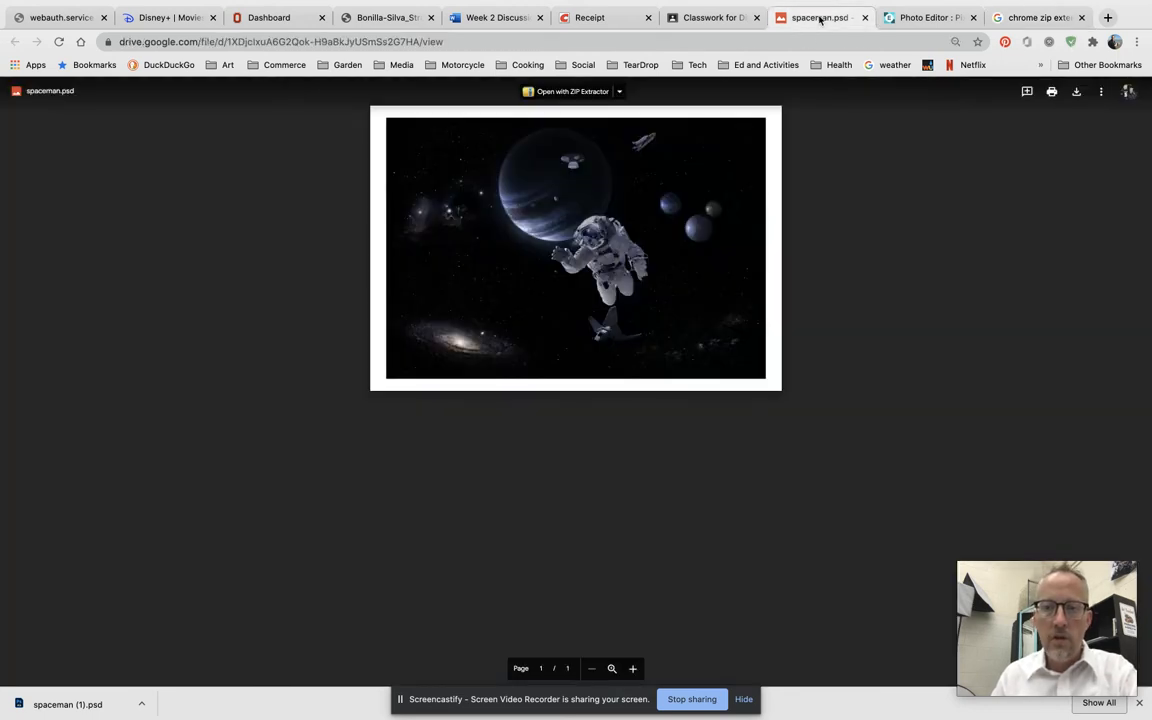
# Open spaceman.psd with ZIP Extractor and download the file into the Downloads folder as spaceman (2)
pyautogui.click(578, 94)
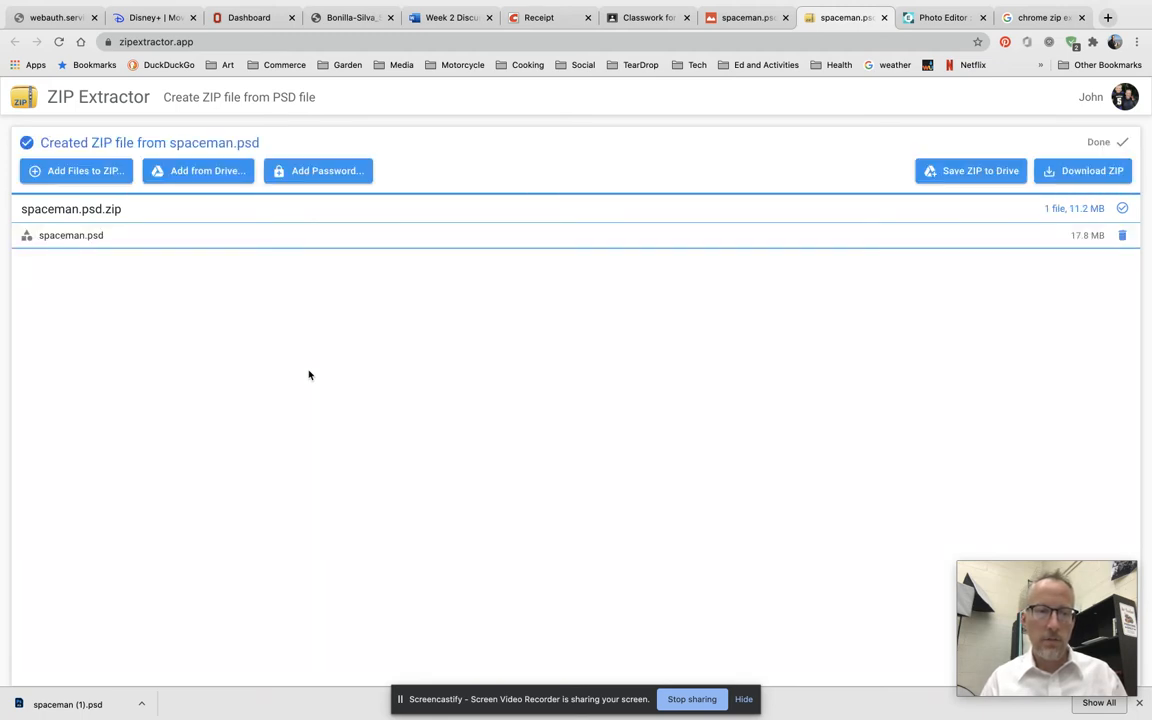
pyautogui.click(262, 238)
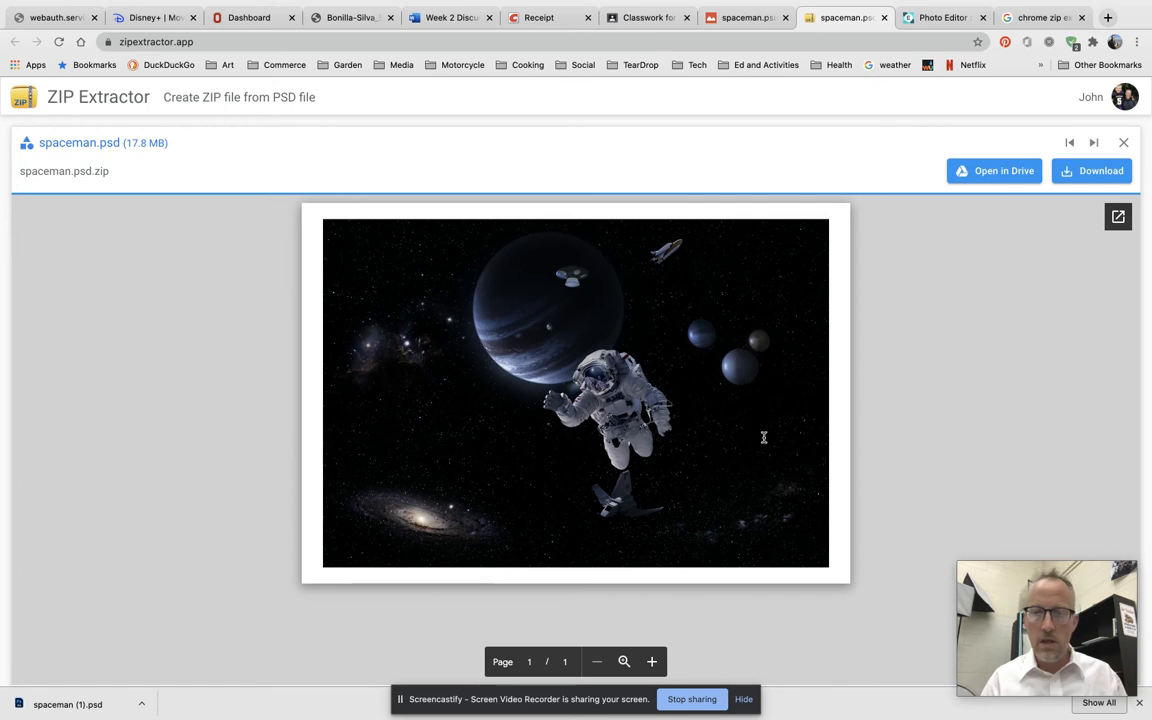
pyautogui.click(1081, 175)
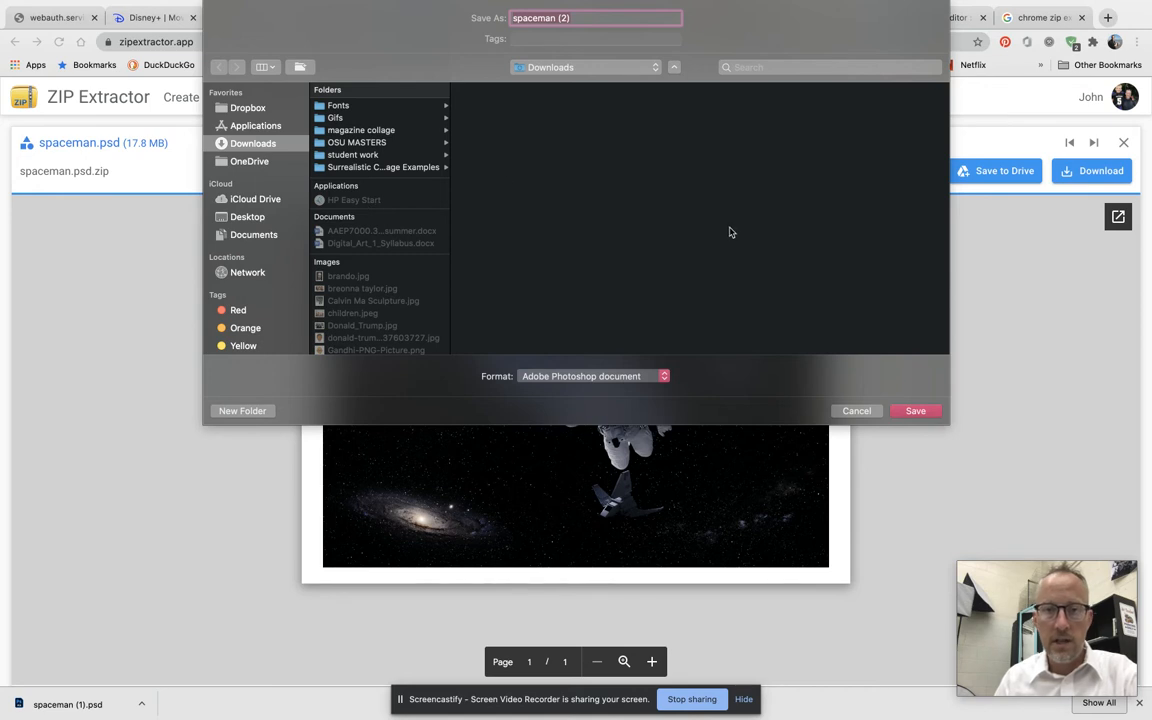
pyautogui.click(916, 411)
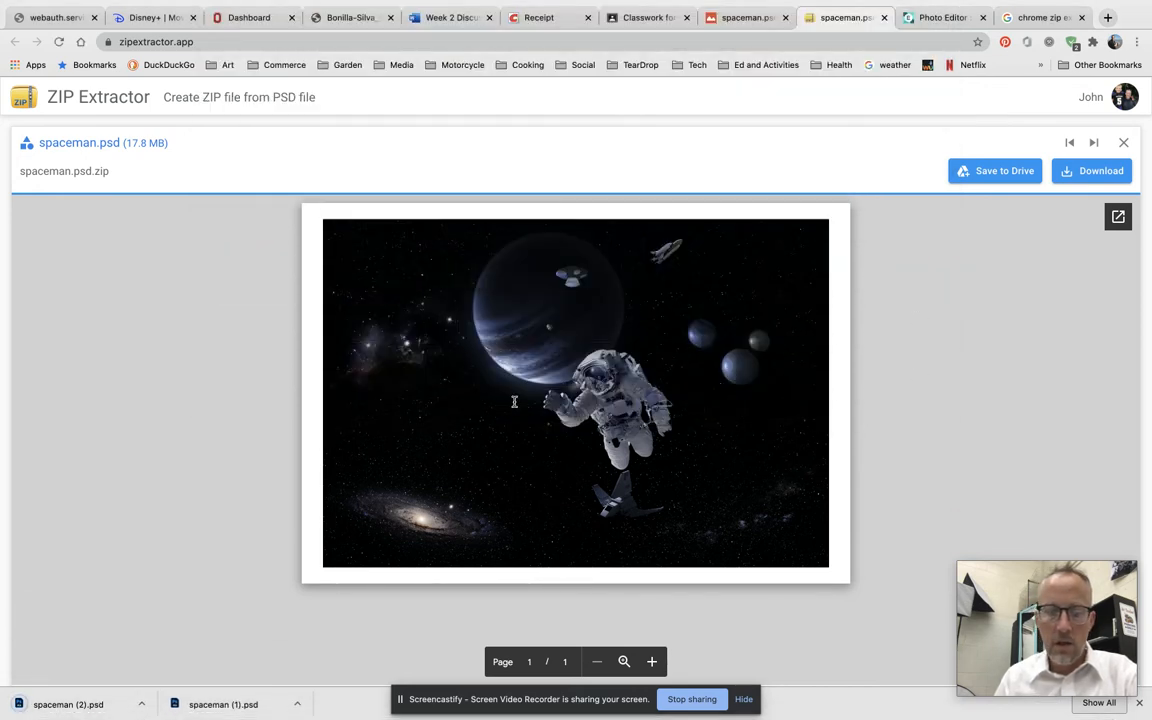
# Switch to Pixlr E and open the image spaceman (1).psd from the Downloads folder
pyautogui.click(944, 17)
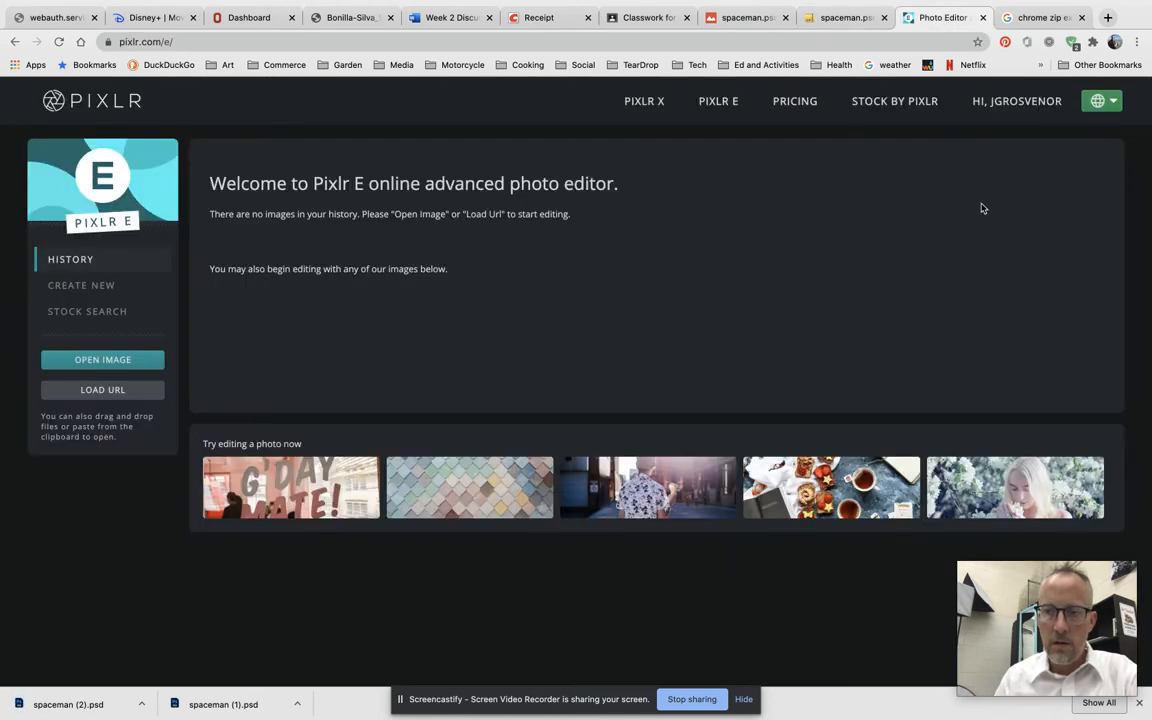
pyautogui.moveTo(1011, 102)
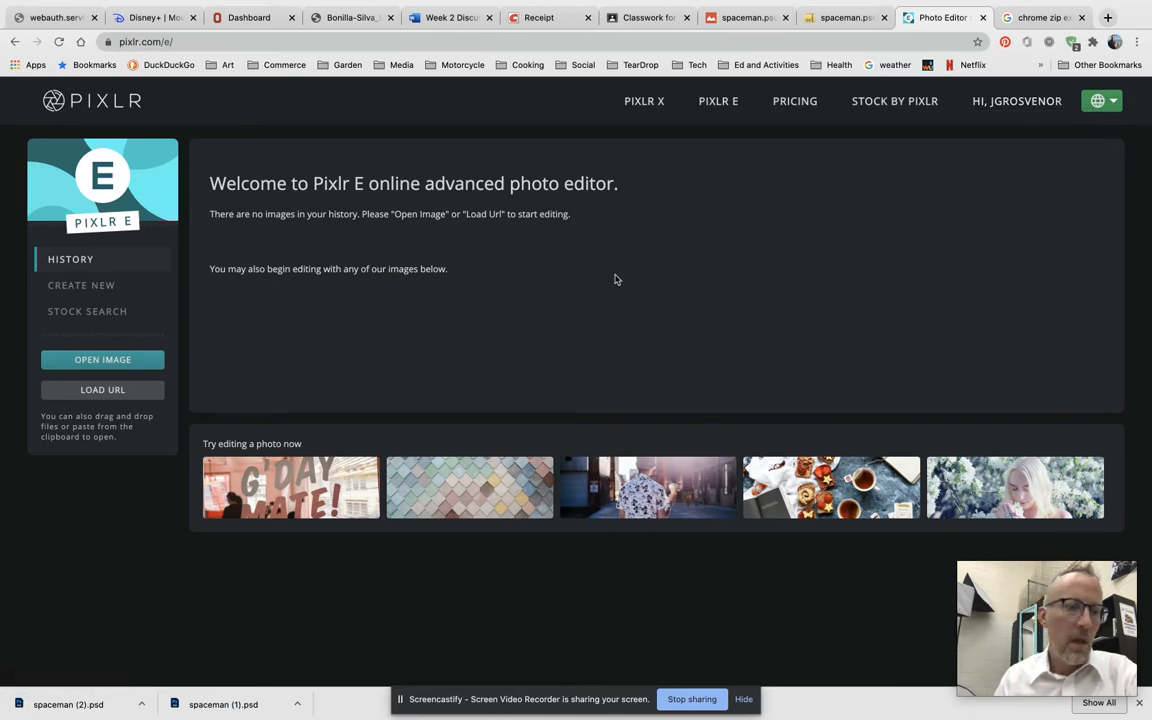
pyautogui.click(103, 360)
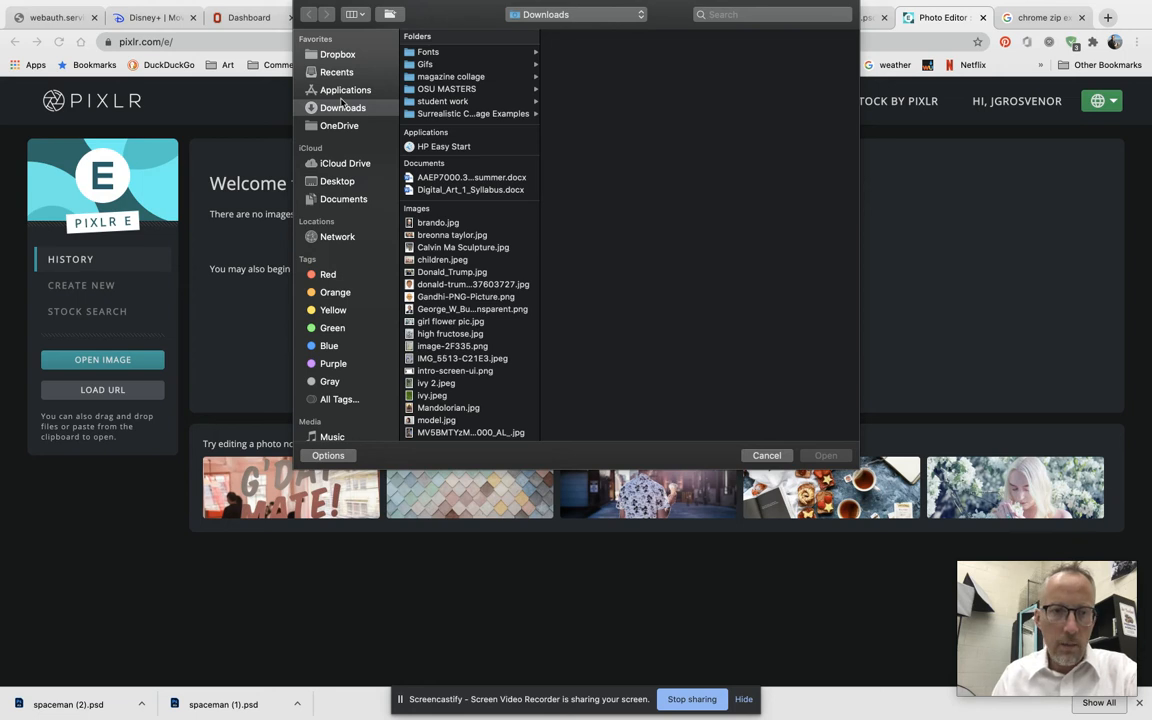
pyautogui.scroll(-5, 441, 186)
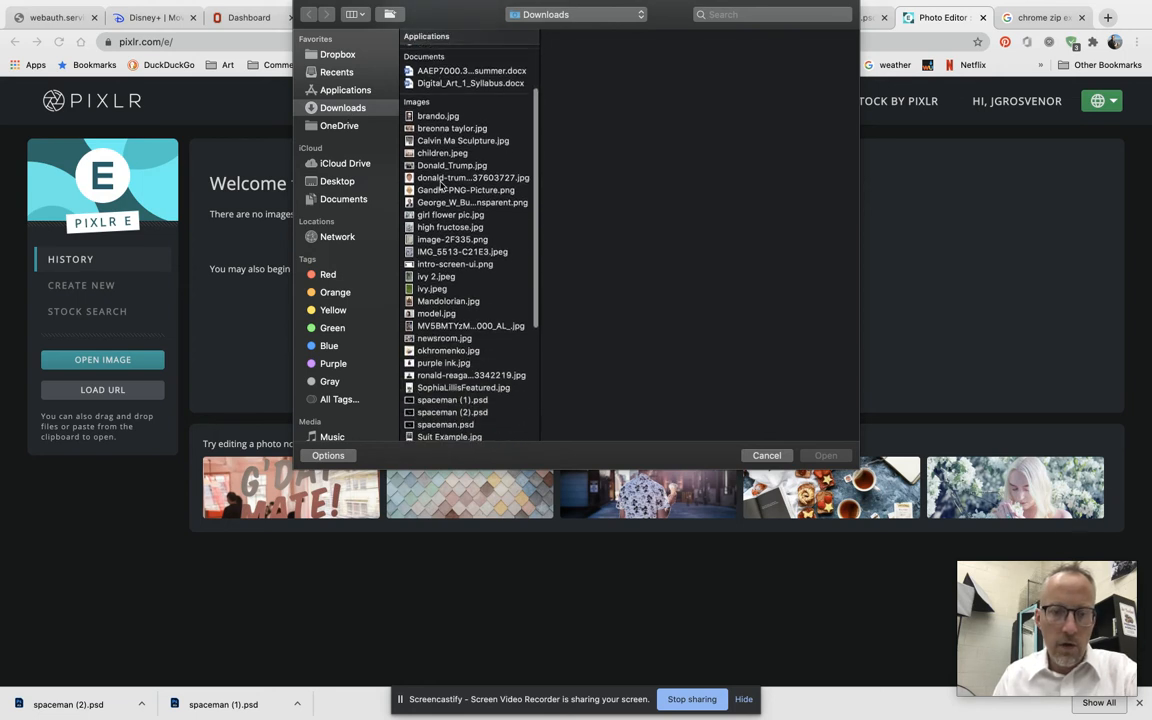
pyautogui.click(451, 401)
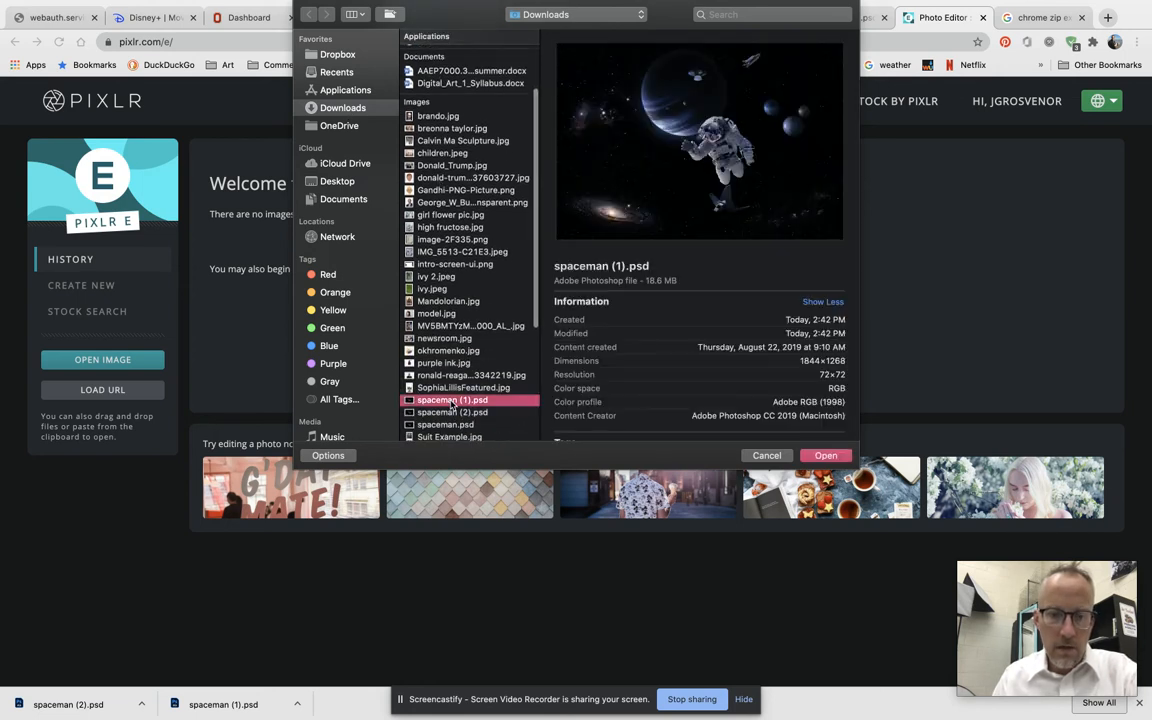
pyautogui.click(828, 458)
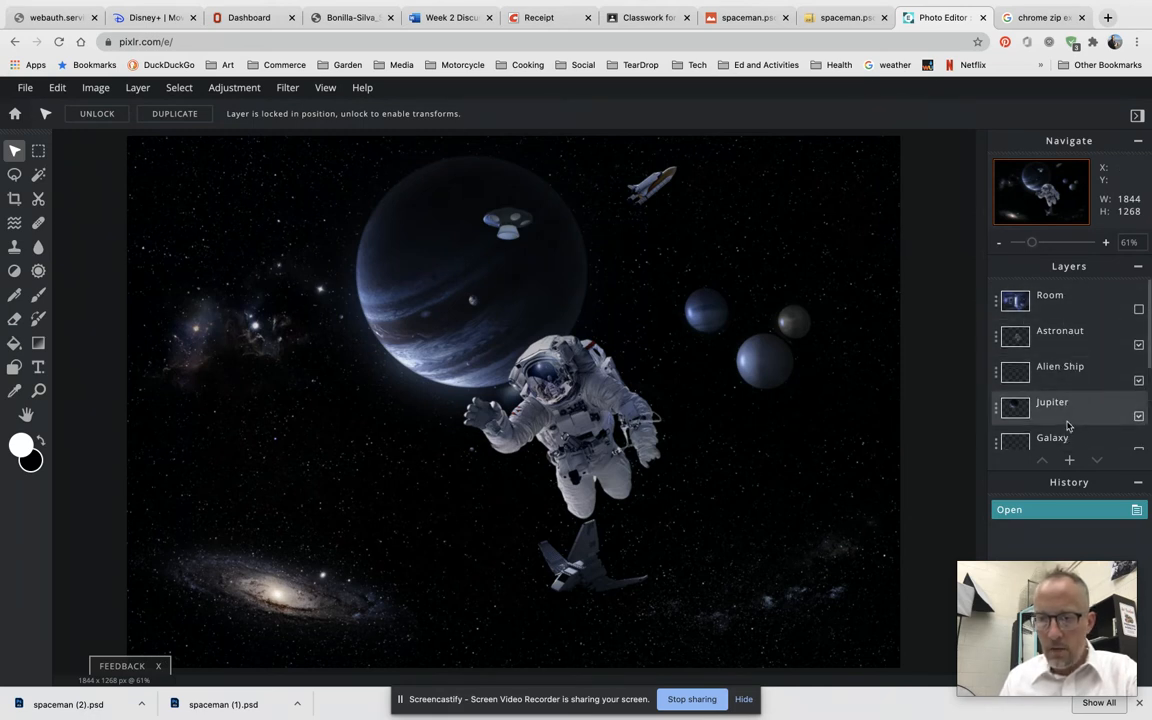
# Look through the spaceman image's whole layer stack, from the top layer down to the bottom one
pyautogui.scroll(-3, 1068, 424)
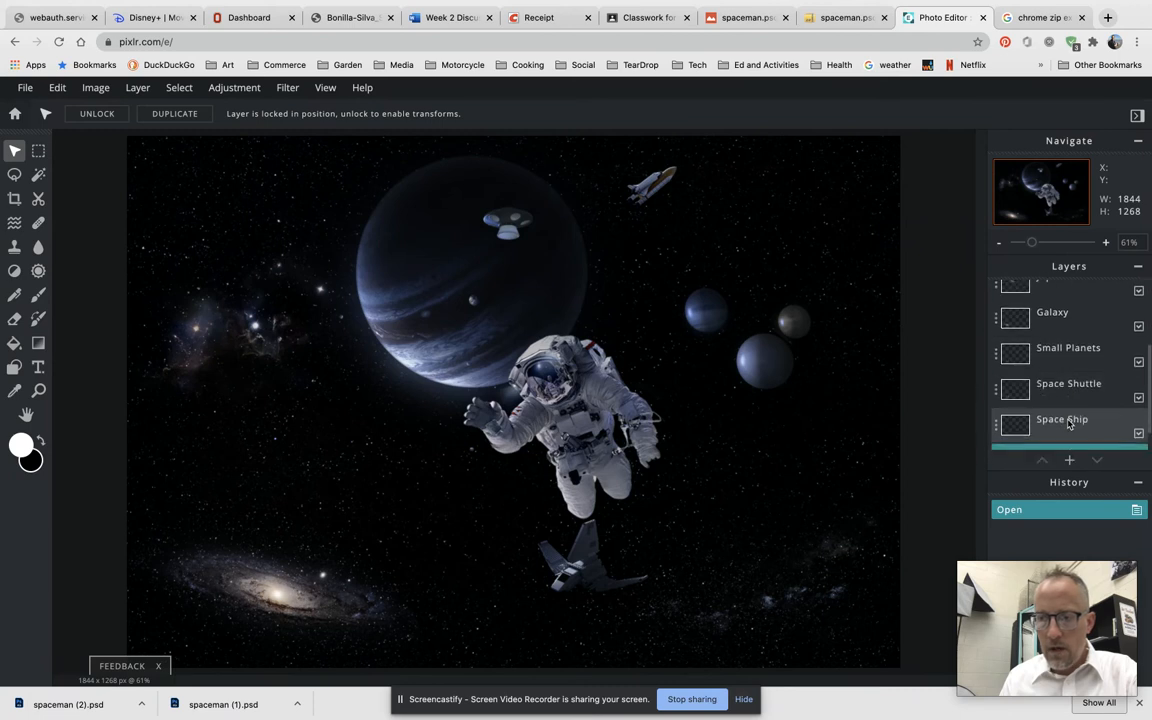
pyautogui.scroll(-1, 1068, 424)
pyautogui.scroll(4, 1068, 424)
pyautogui.scroll(-3, 1068, 424)
pyautogui.scroll(3, 1068, 424)
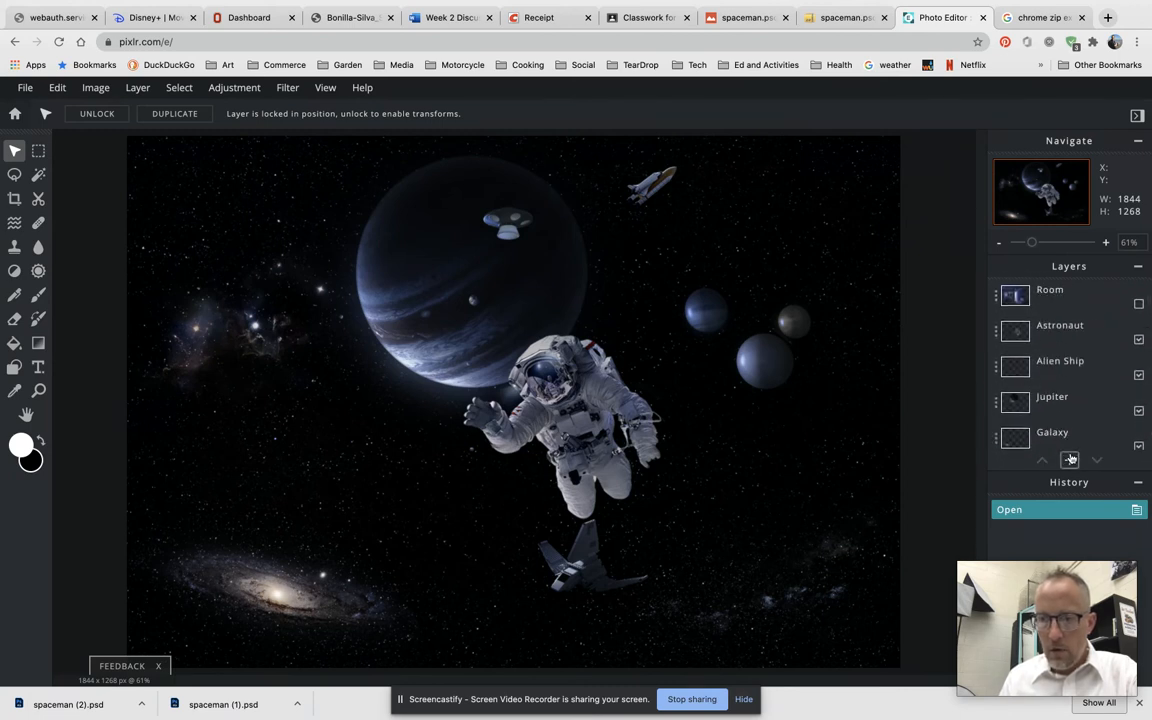
pyautogui.scroll(-4, 1057, 371)
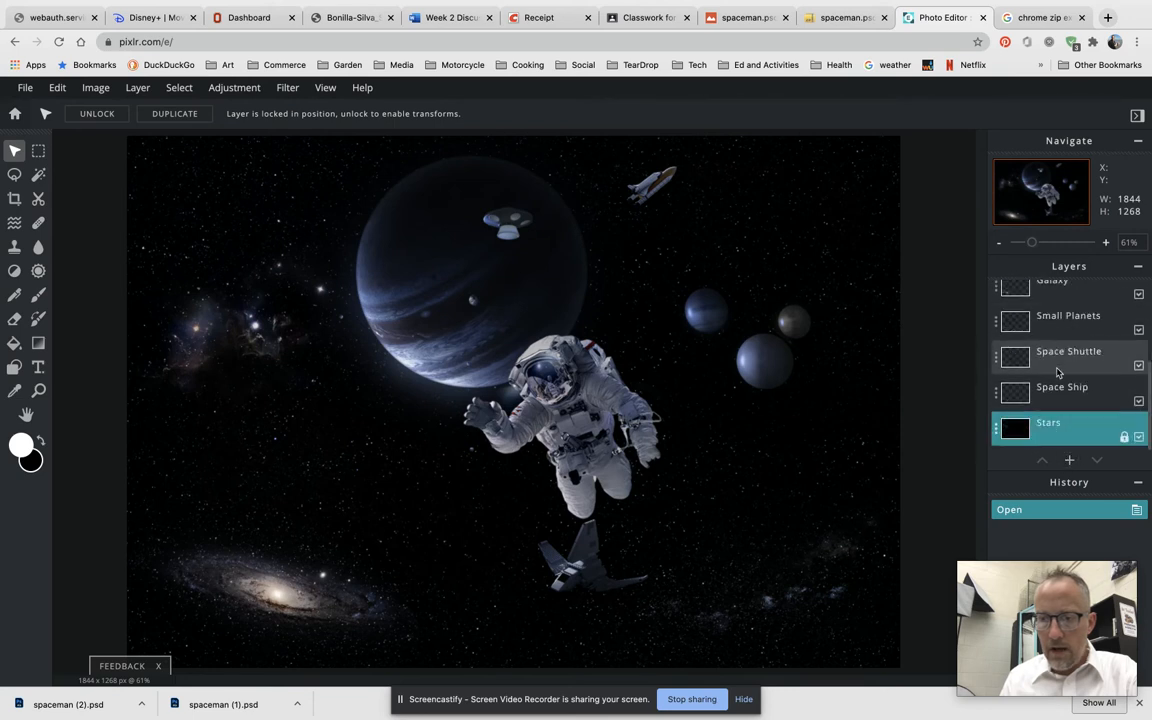
pyautogui.moveTo(1008, 597); pyautogui.dragTo(73, 566)
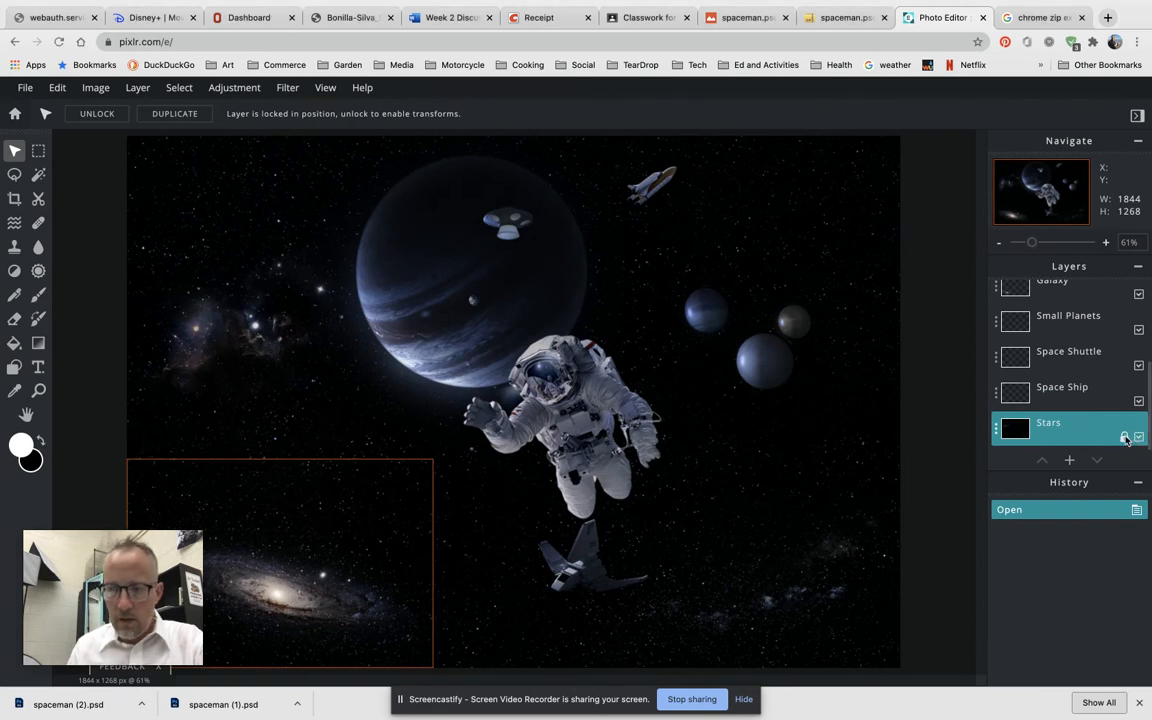
# Unlock the position of the Stars layer and hide that layer
pyautogui.click(998, 430)
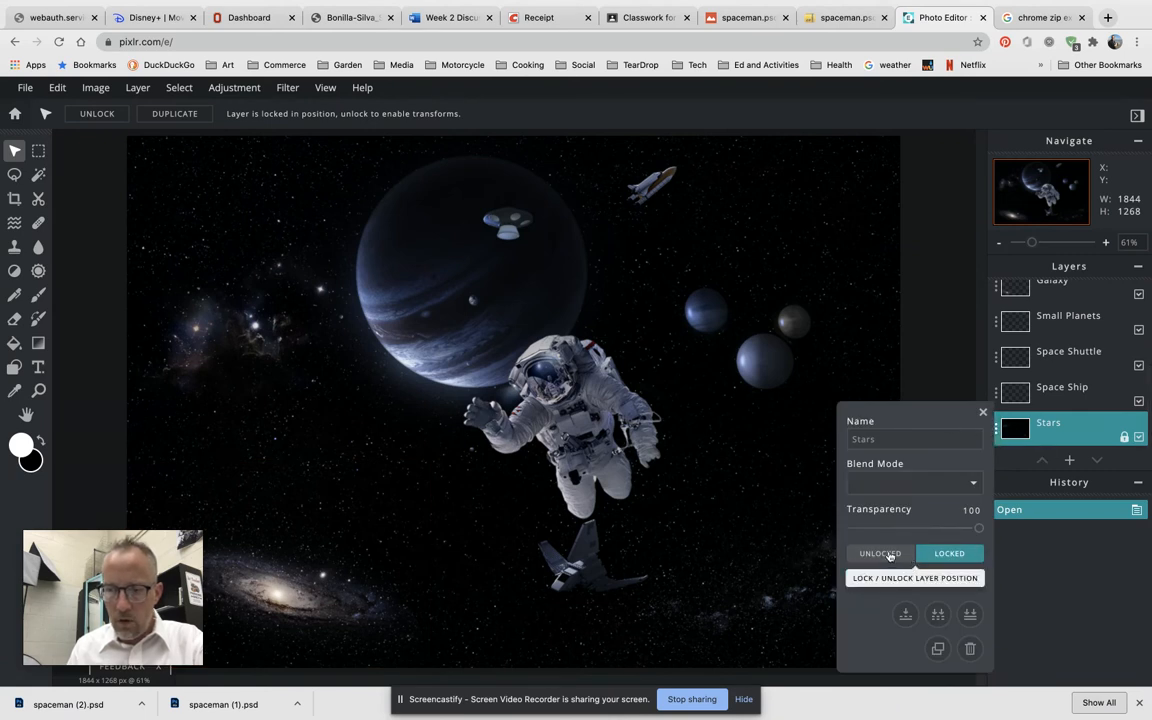
pyautogui.click(889, 556)
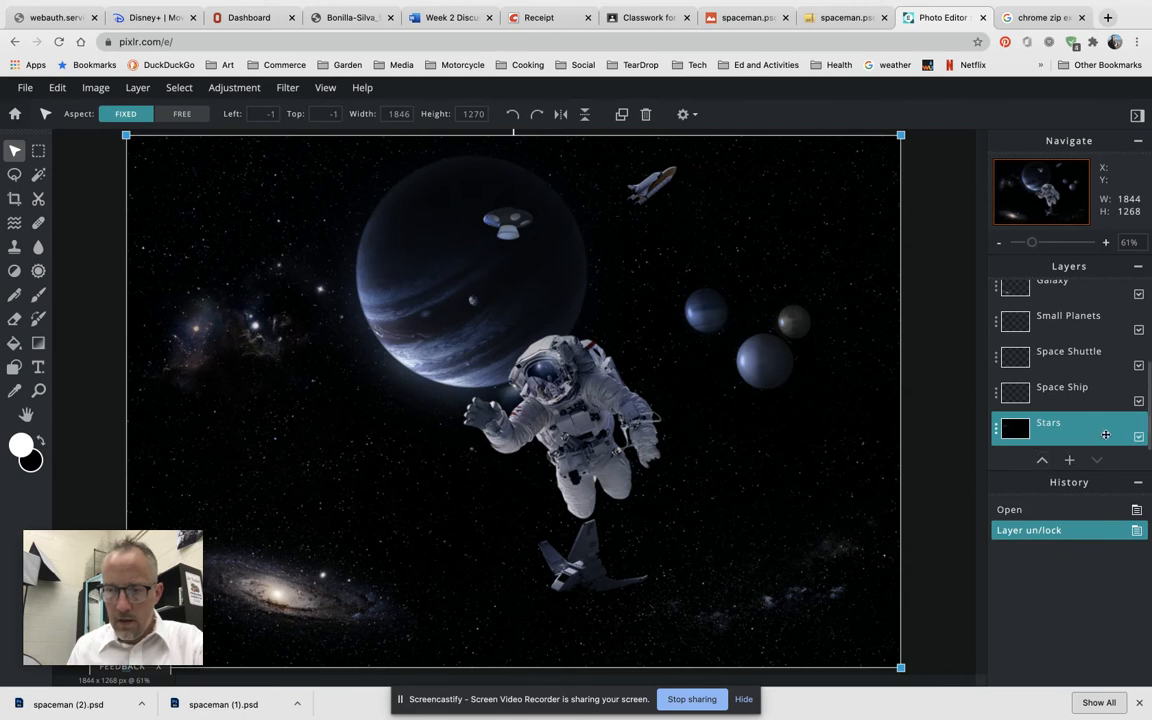
pyautogui.click(1138, 438)
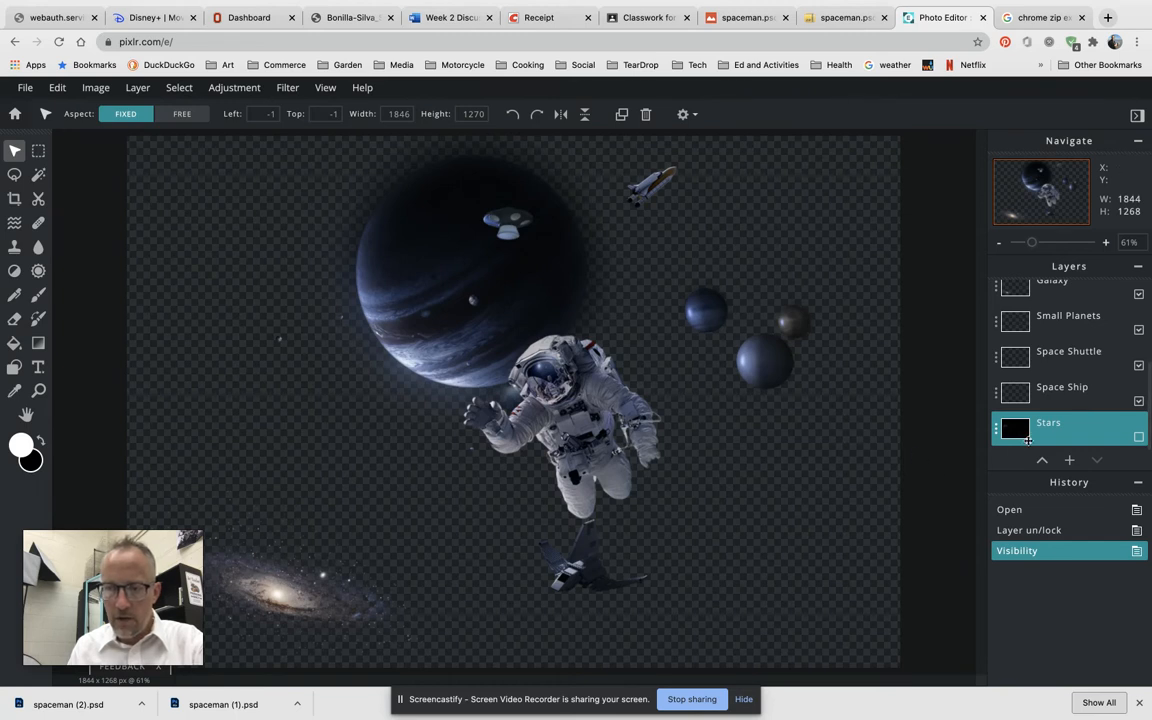
# Hide and reshow the Space Ship layer and the Space Shuttle layer in turn to identify their objects
pyautogui.click(1139, 401)
pyautogui.click(1139, 401)
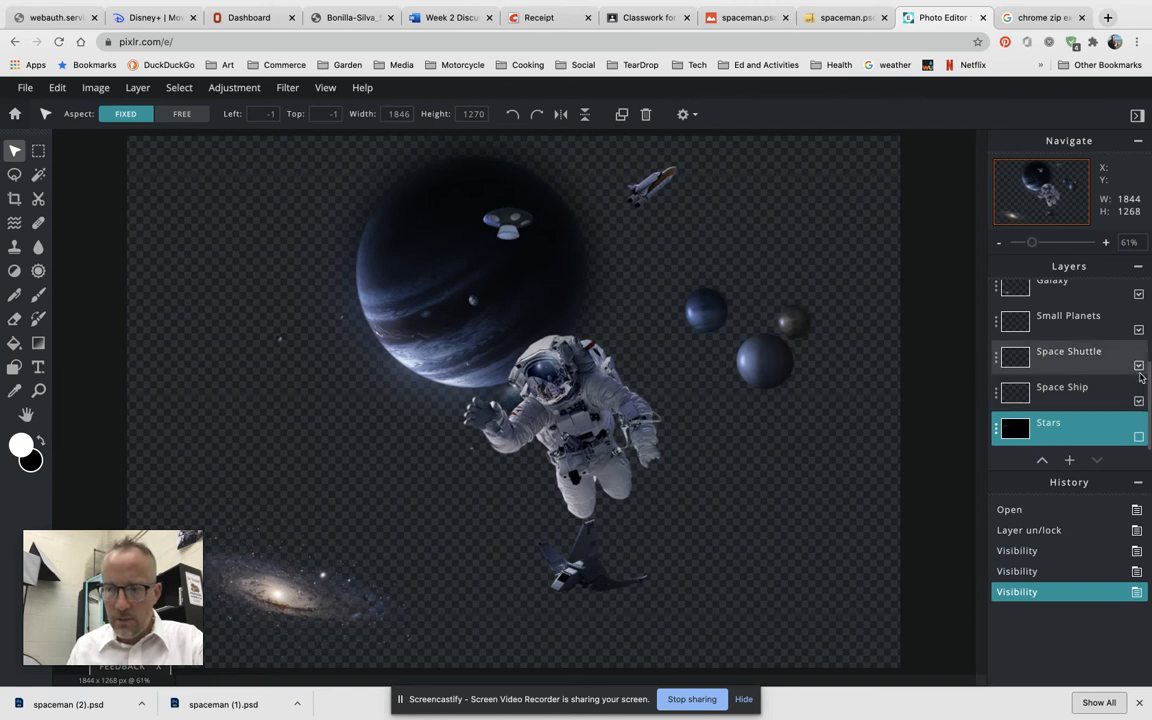
pyautogui.click(1139, 366)
pyautogui.click(1139, 366)
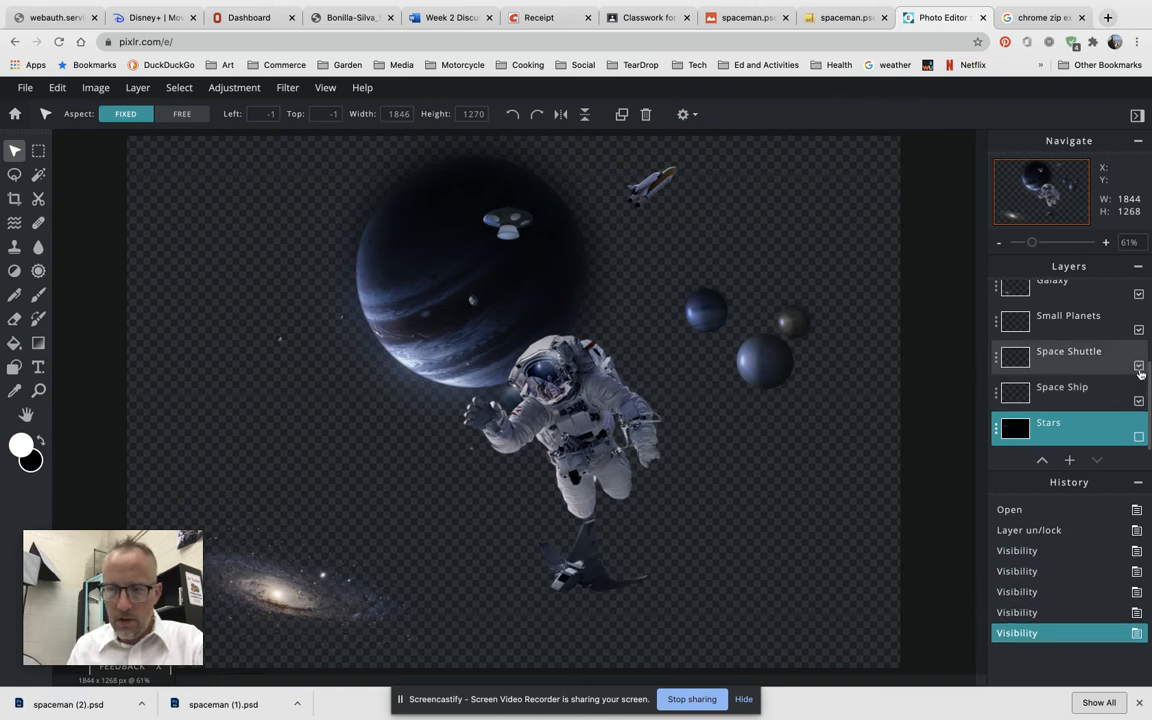
# Hide and reshow the Small Planets, Galaxy and Jupiter layers one after another to identify their objects
pyautogui.scroll(2, 1081, 375)
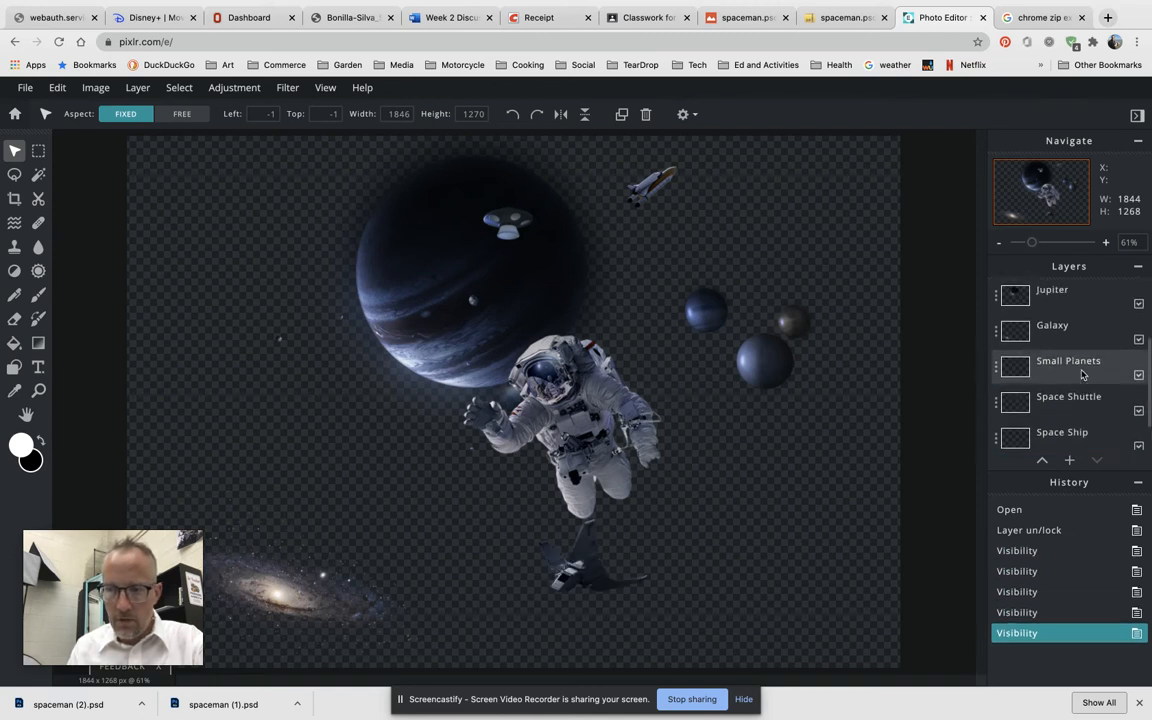
pyautogui.click(1139, 400)
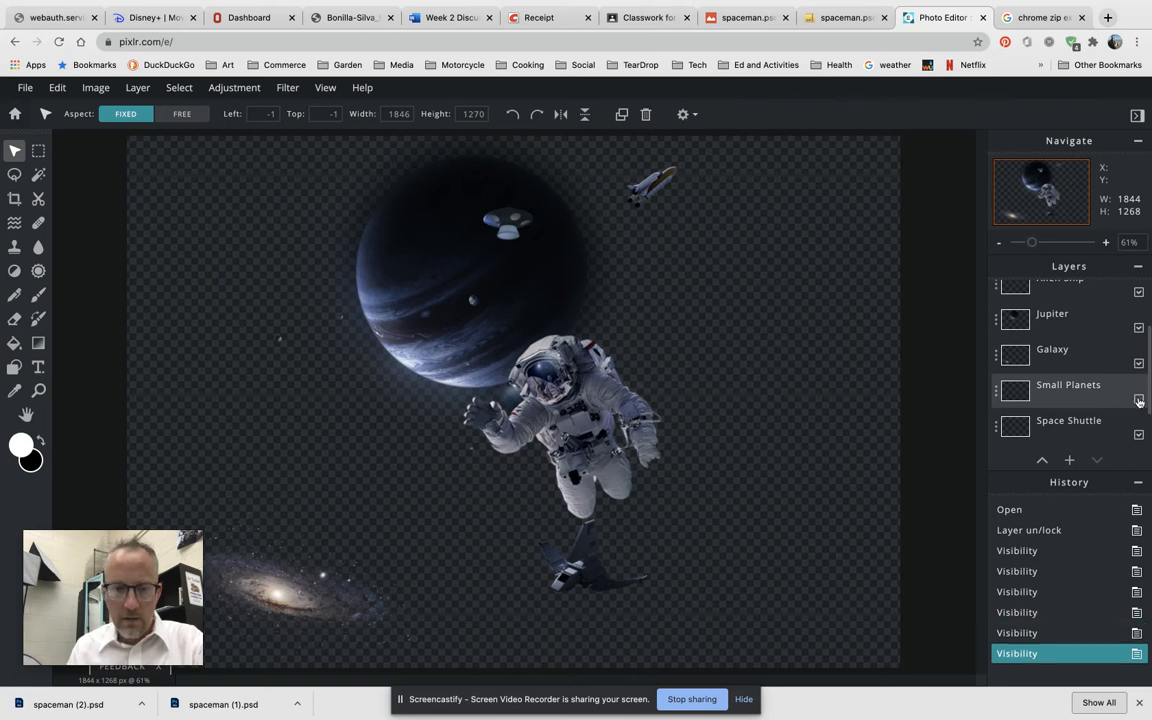
pyautogui.click(1139, 400)
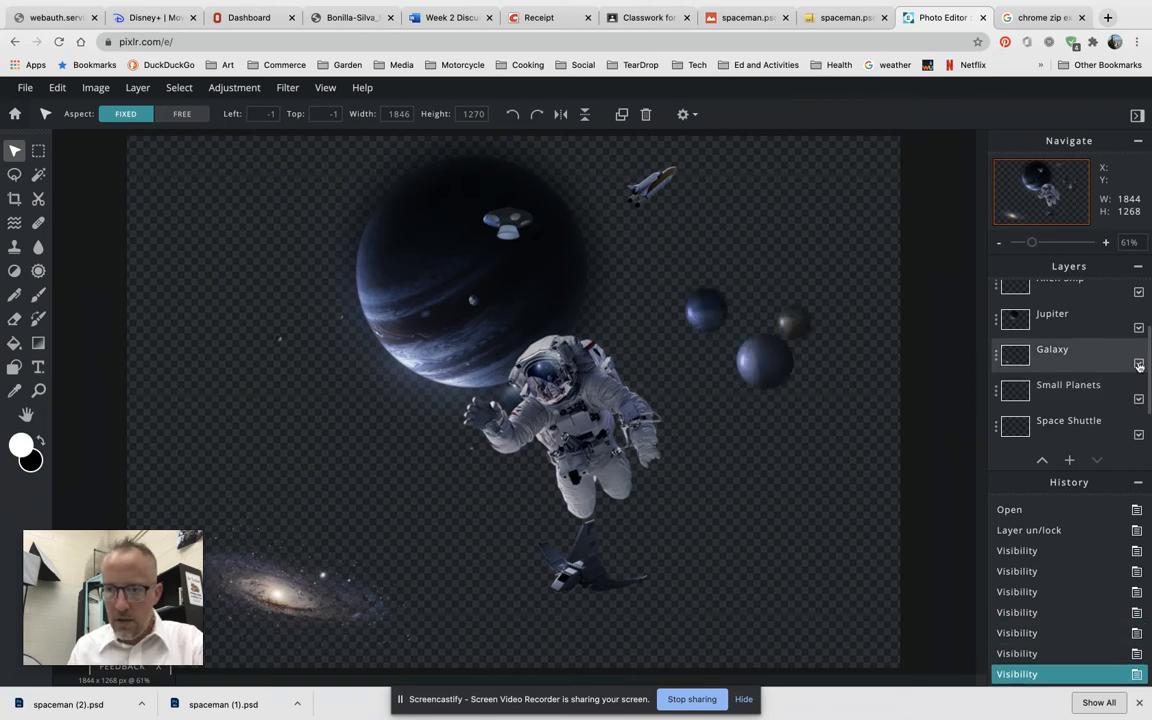
pyautogui.click(1139, 365)
pyautogui.click(1139, 365)
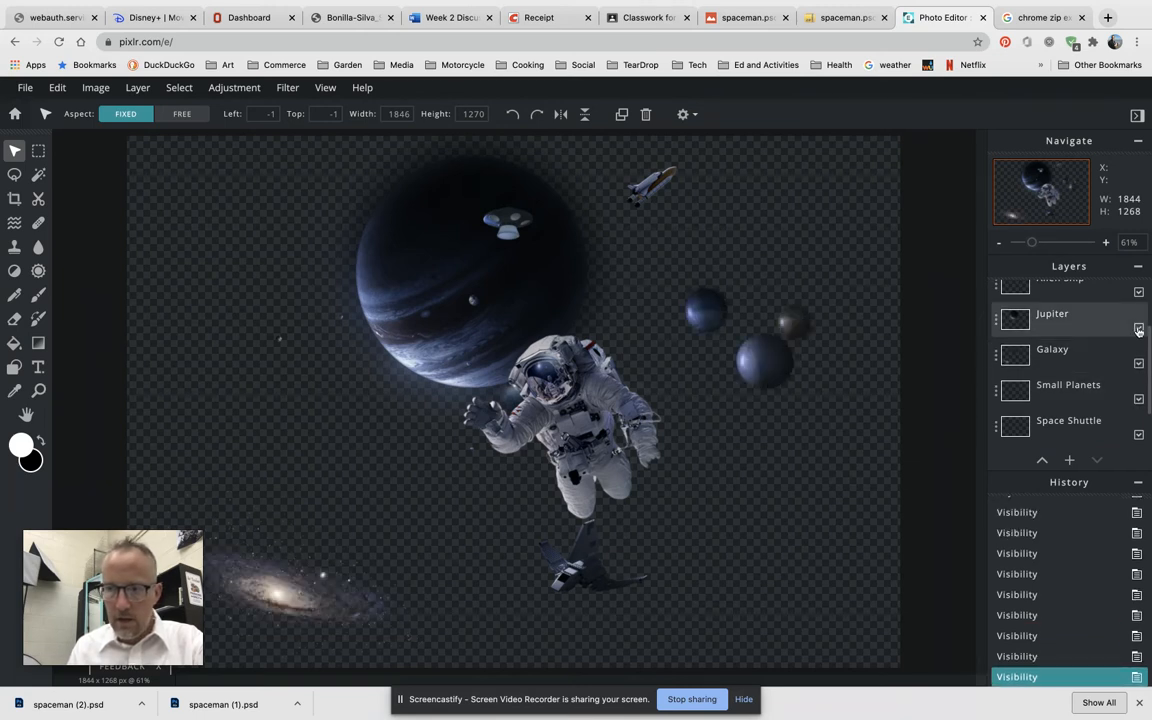
pyautogui.click(1139, 329)
pyautogui.click(1139, 329)
# Hide and reshow the Alien Ship layer and the Astronaut layer in turn to identify their objects
pyautogui.scroll(3, 1138, 350)
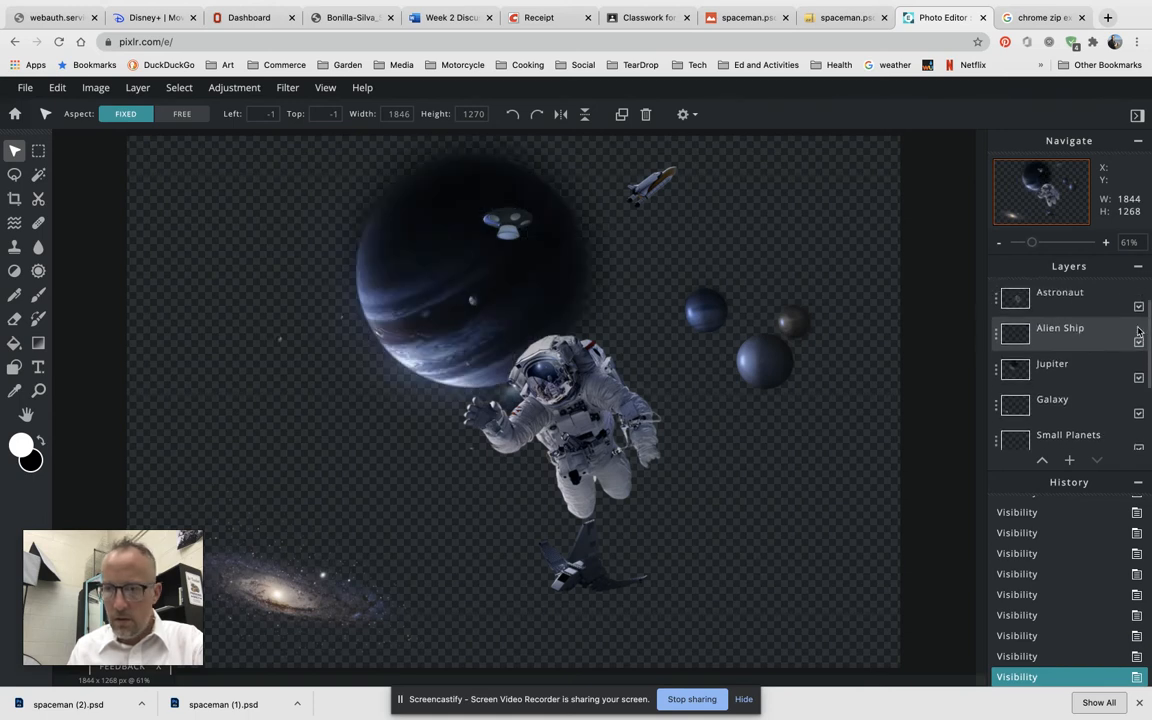
pyautogui.click(1138, 381)
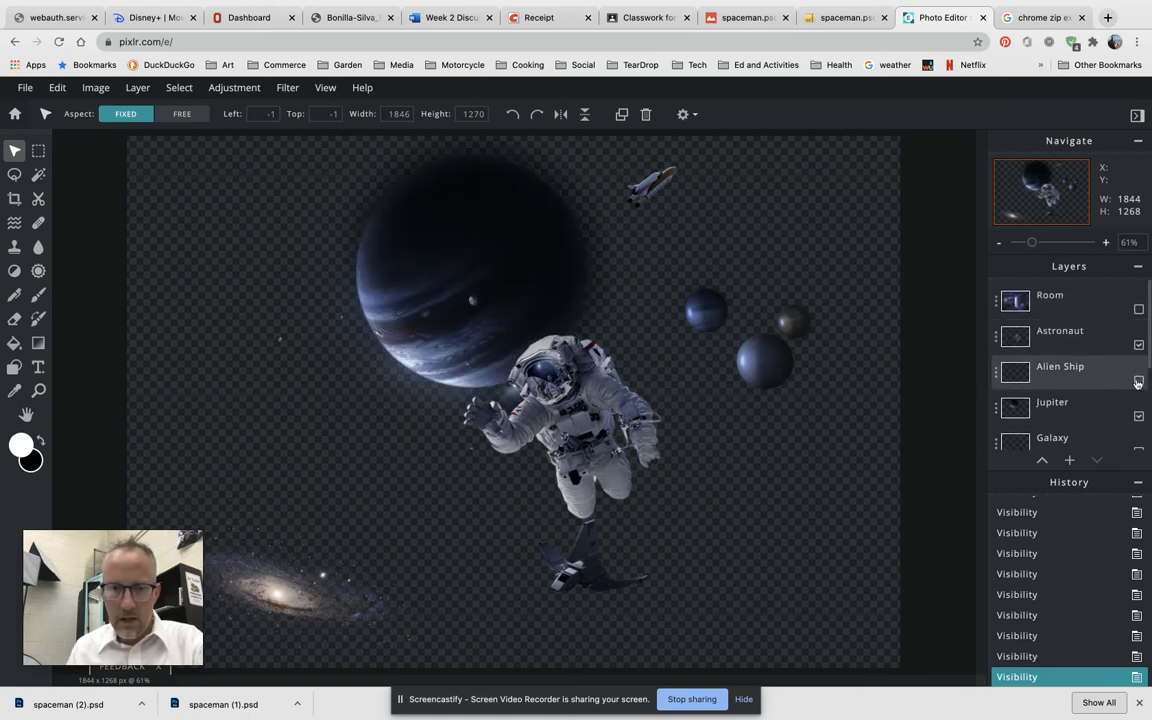
pyautogui.click(1138, 381)
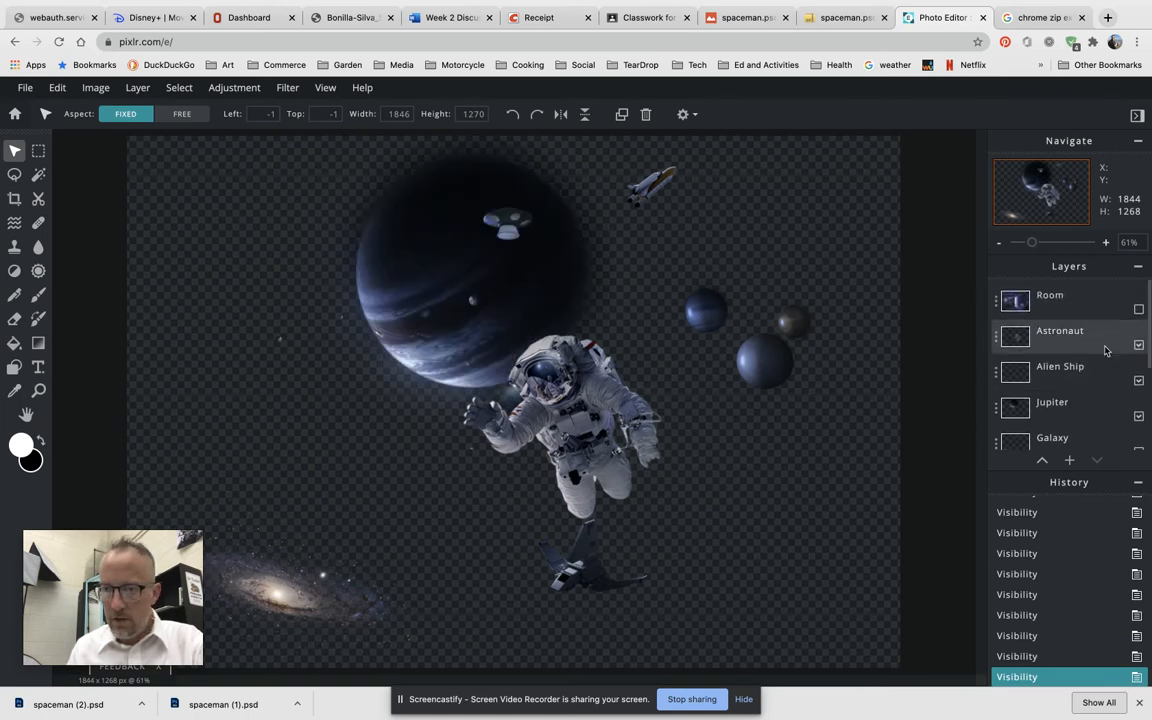
pyautogui.click(1138, 346)
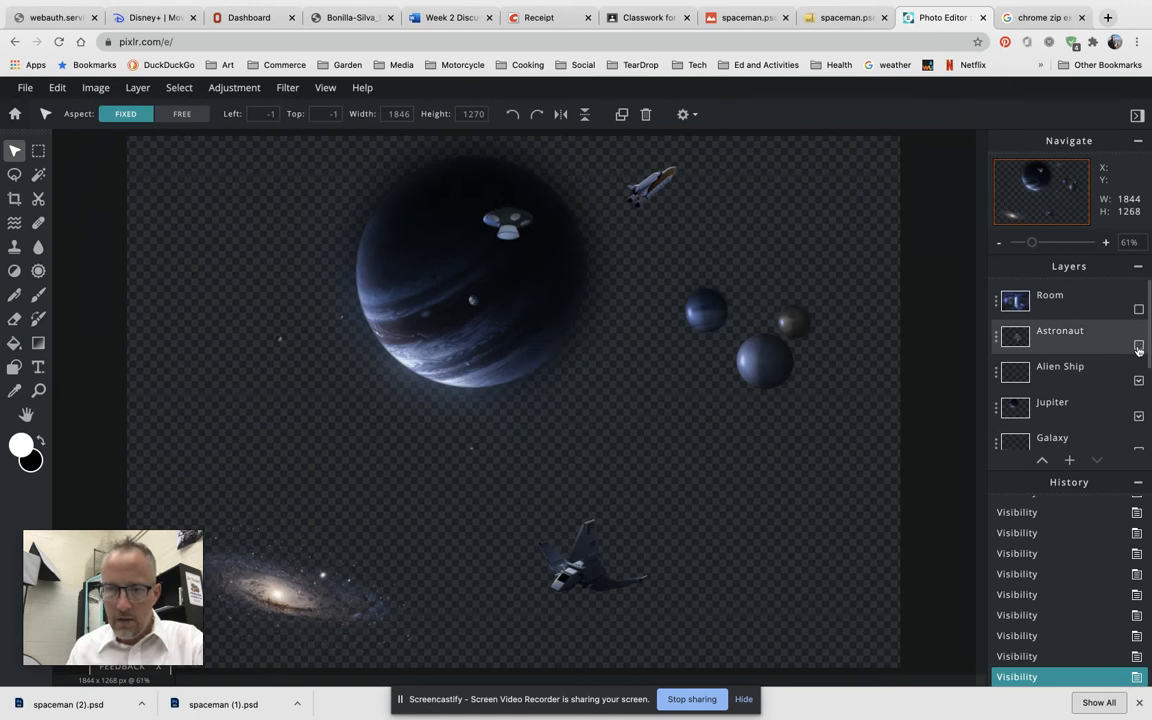
pyautogui.click(1138, 346)
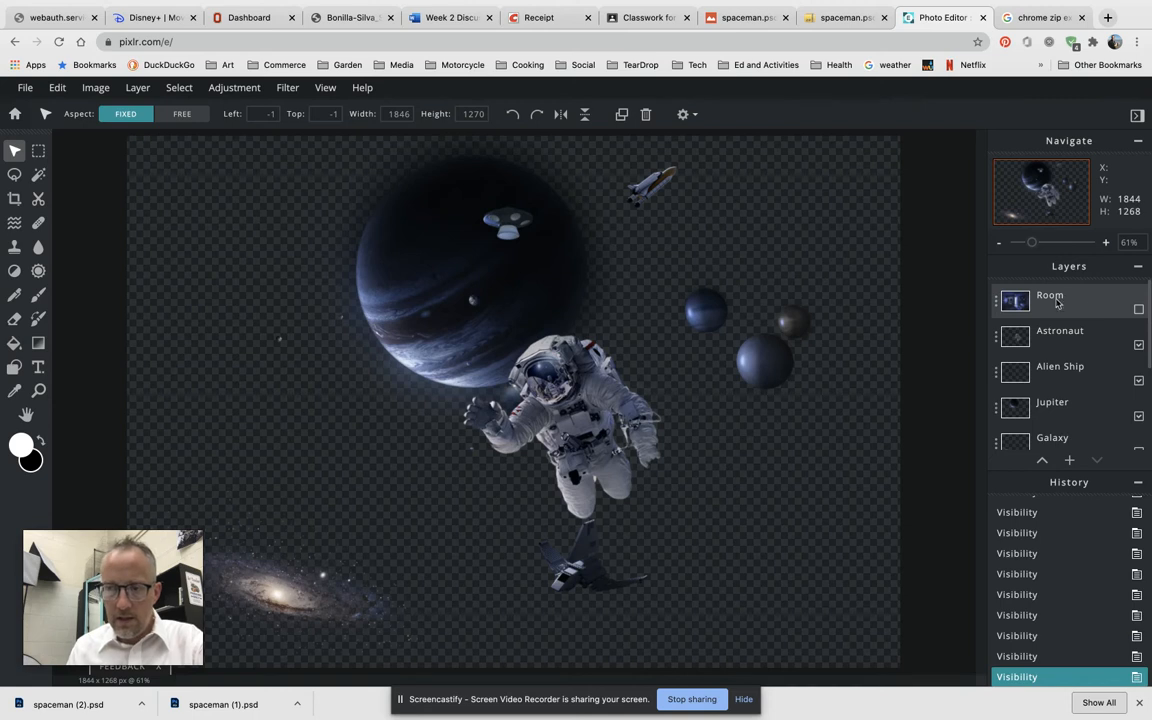
# Switch the Room layer's visibility on, off and on again to compare the image with and without the room
pyautogui.click(1138, 311)
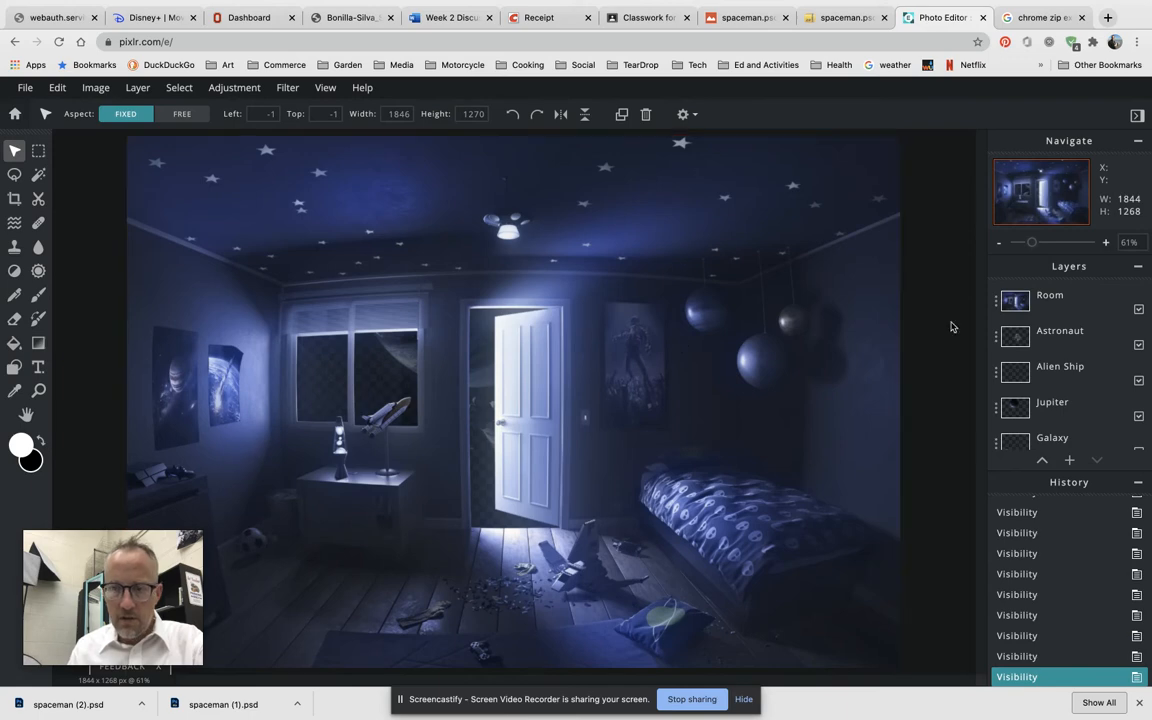
pyautogui.click(1138, 311)
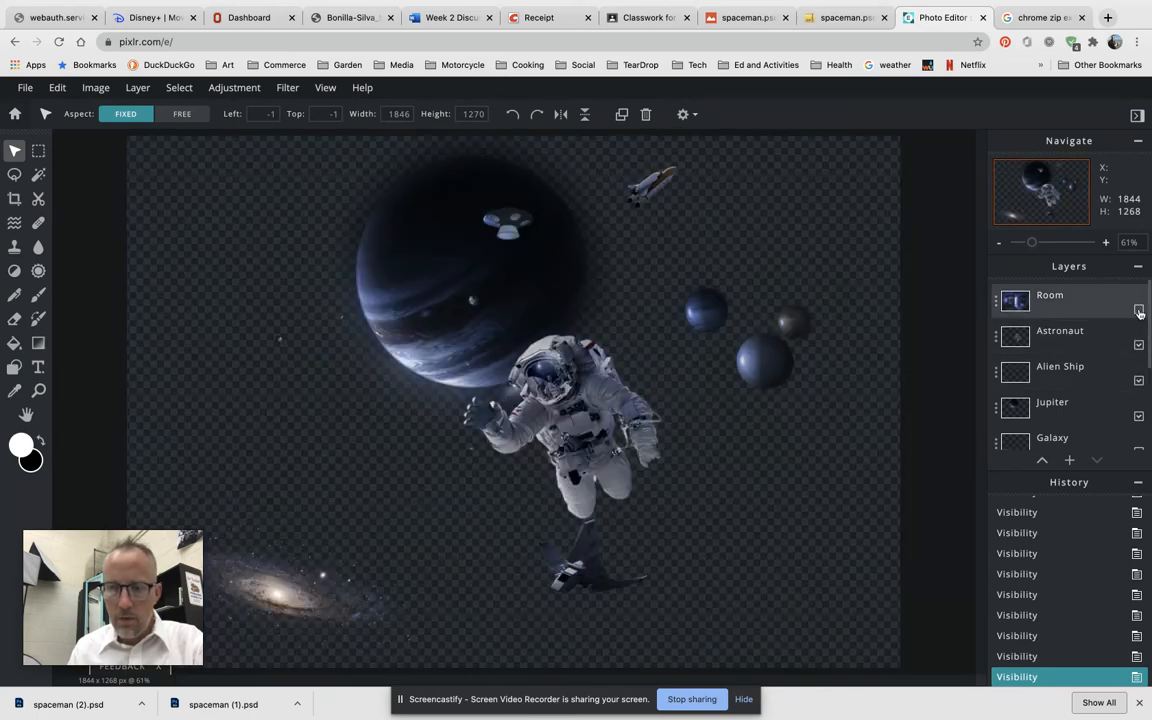
pyautogui.click(1138, 311)
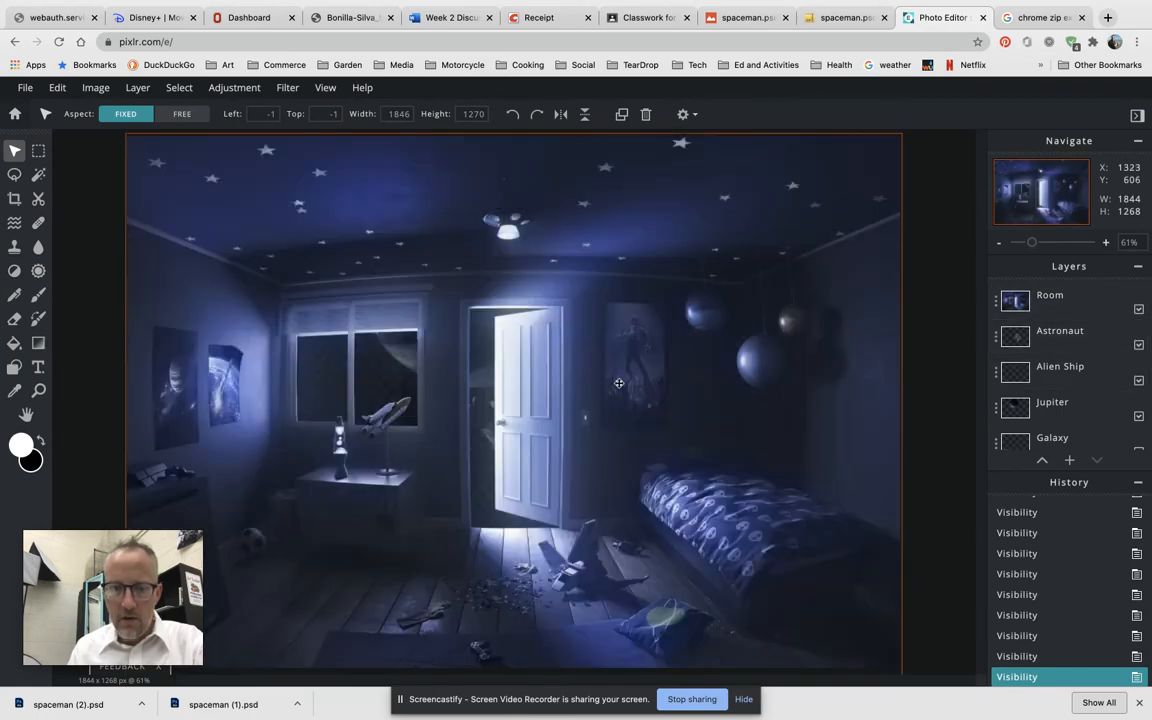
# Check the Alien Ship, Room and Astronaut layers' bounds, and move the room image down and right to about left 185, top 589
pyautogui.click(1061, 369)
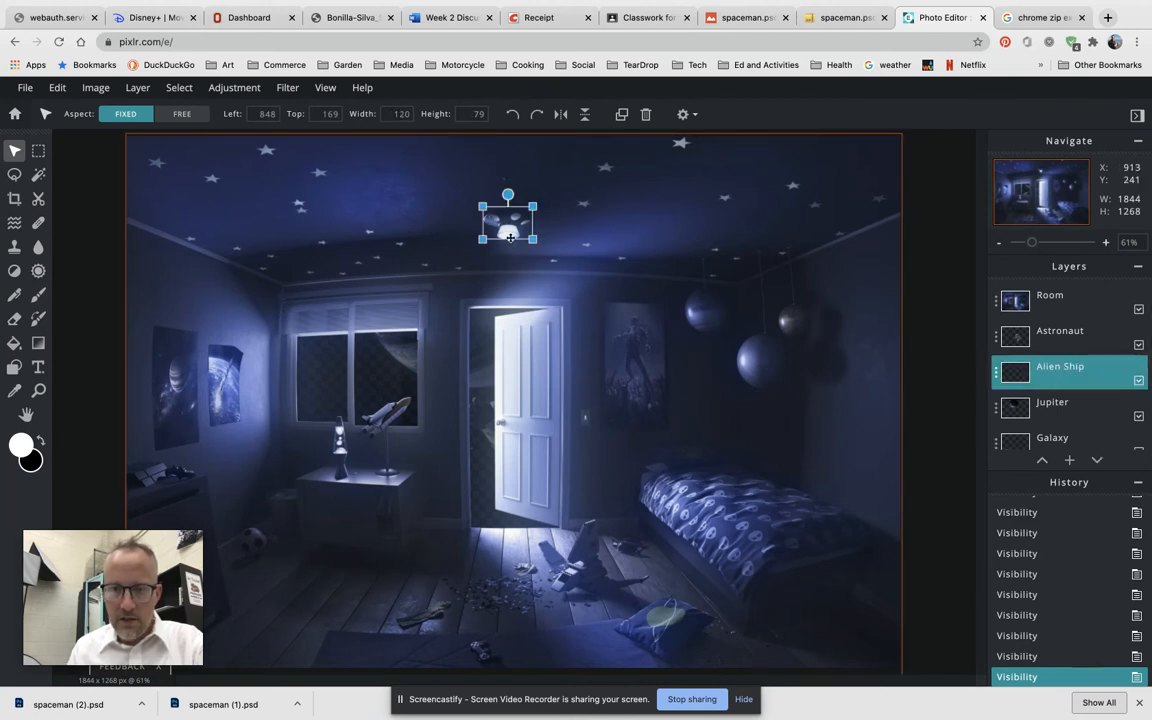
pyautogui.click(1089, 305)
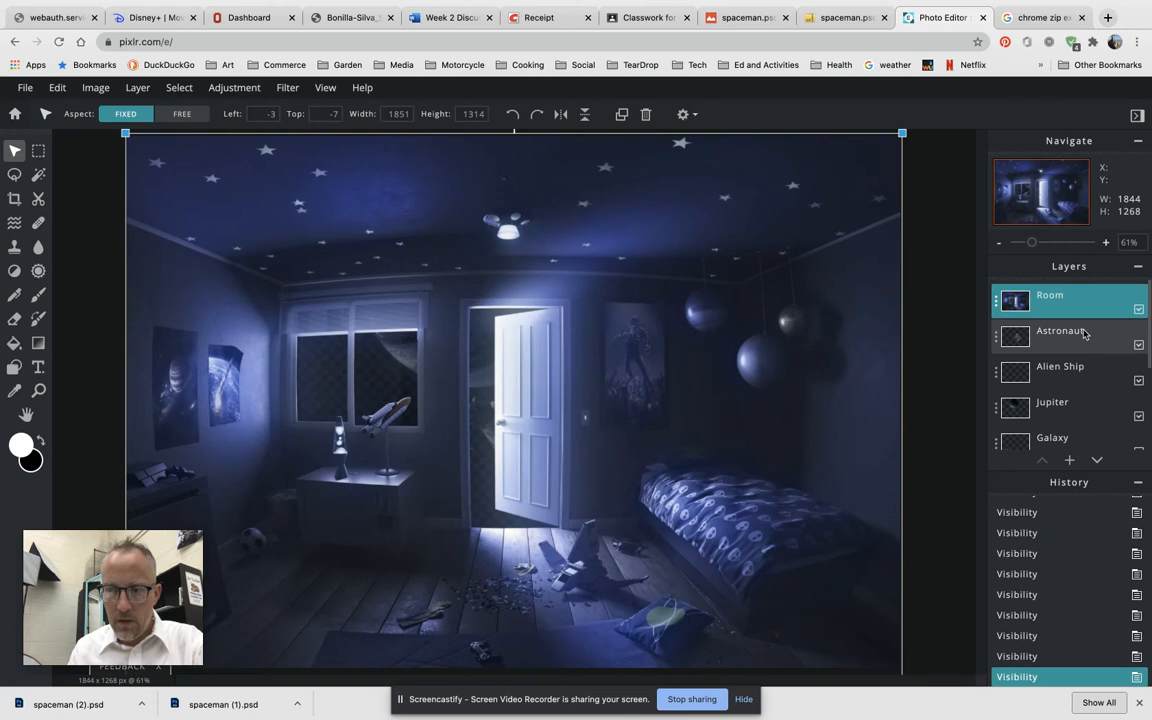
pyautogui.click(1094, 337)
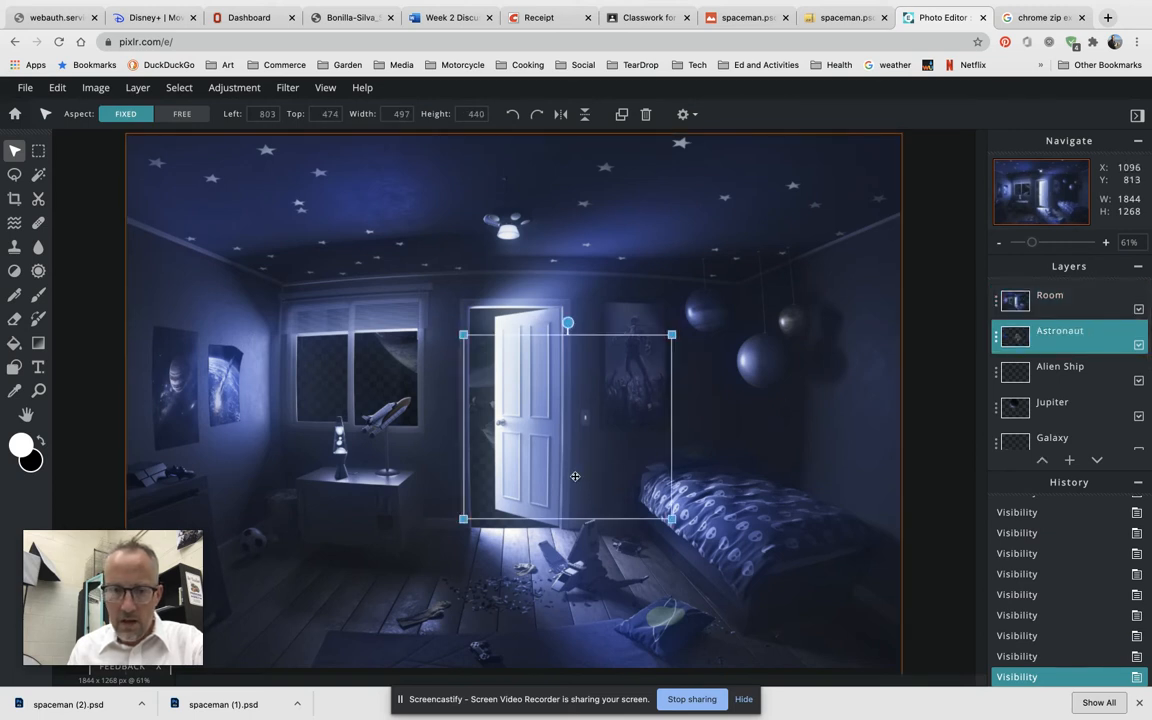
pyautogui.moveTo(580, 468); pyautogui.dragTo(645, 671)
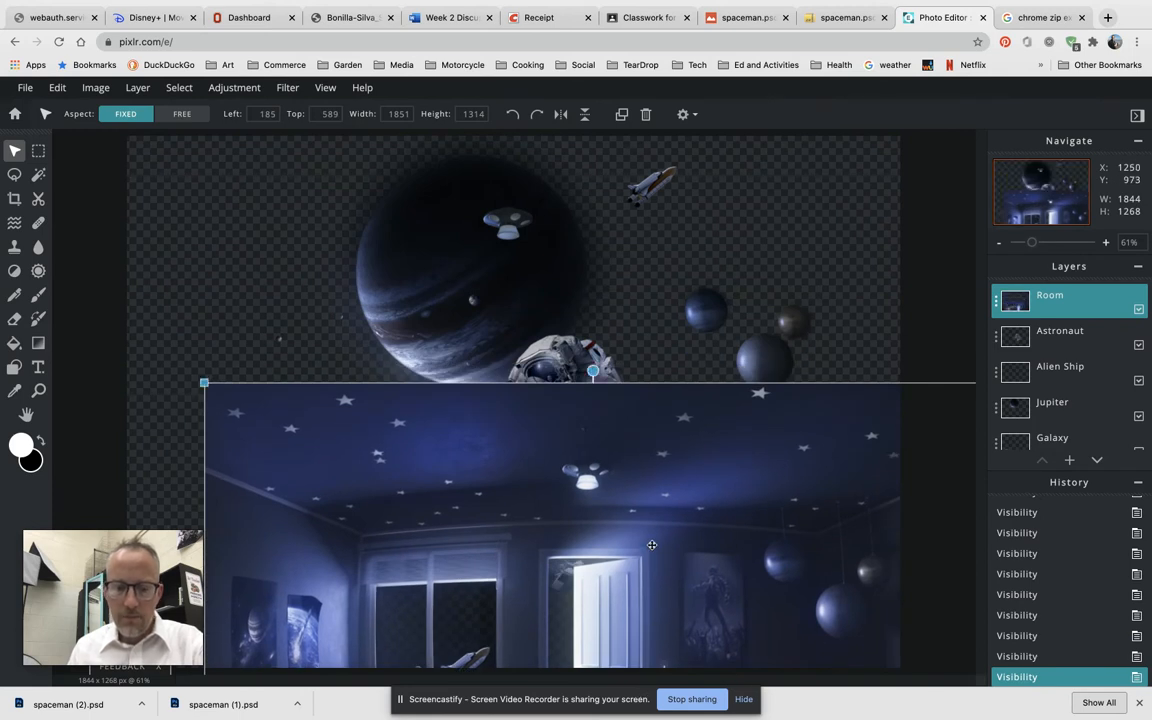
# Undo the last visibility change of the Room layer and hide the Astronaut layer
pyautogui.hotkey('ctrl', 'z')
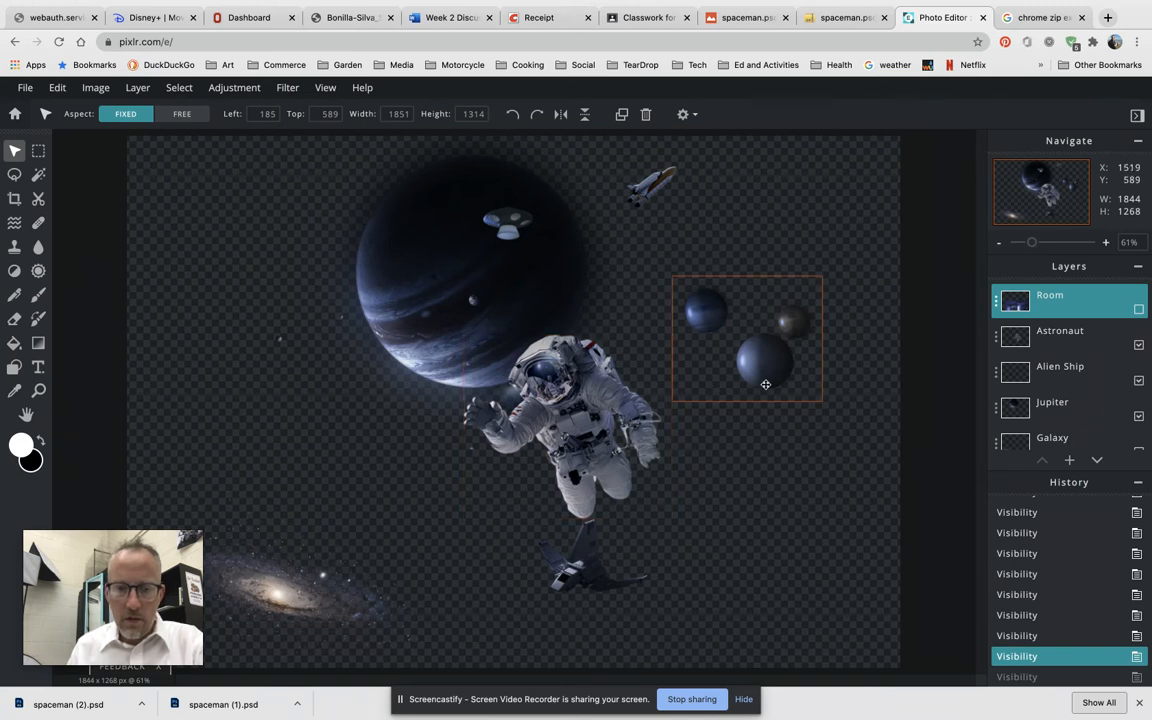
pyautogui.click(1139, 345)
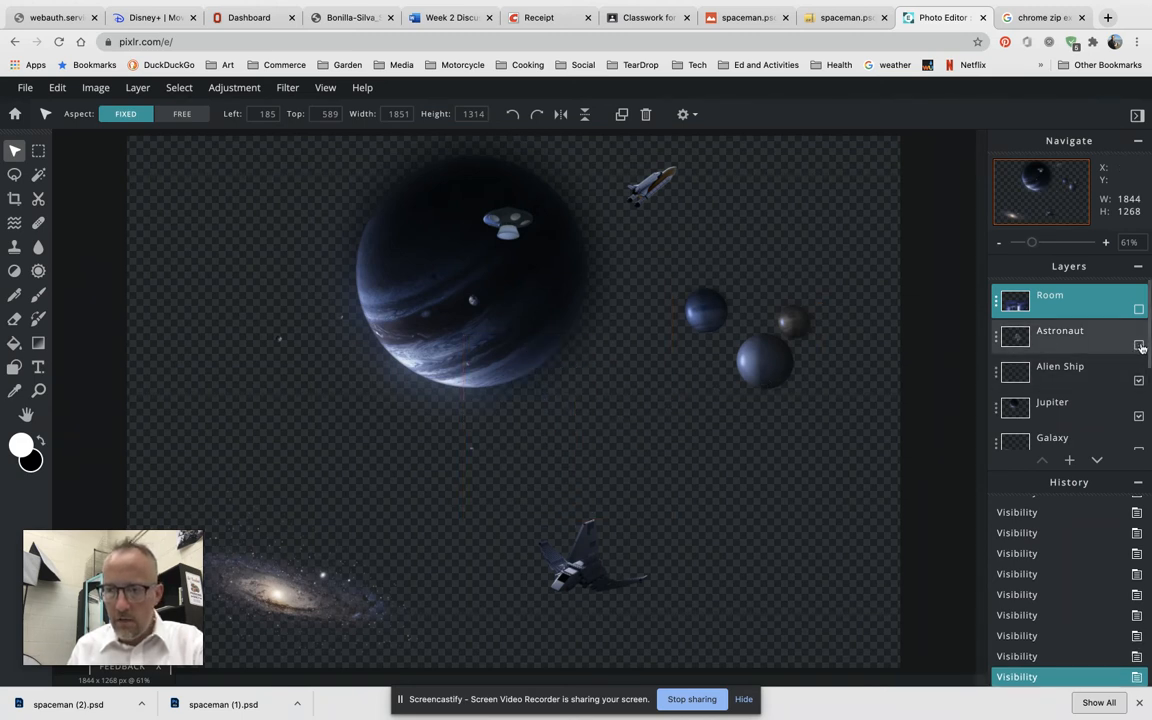
# Delete the Alien Ship layer and hide the Jupiter layer
pyautogui.click(1071, 376)
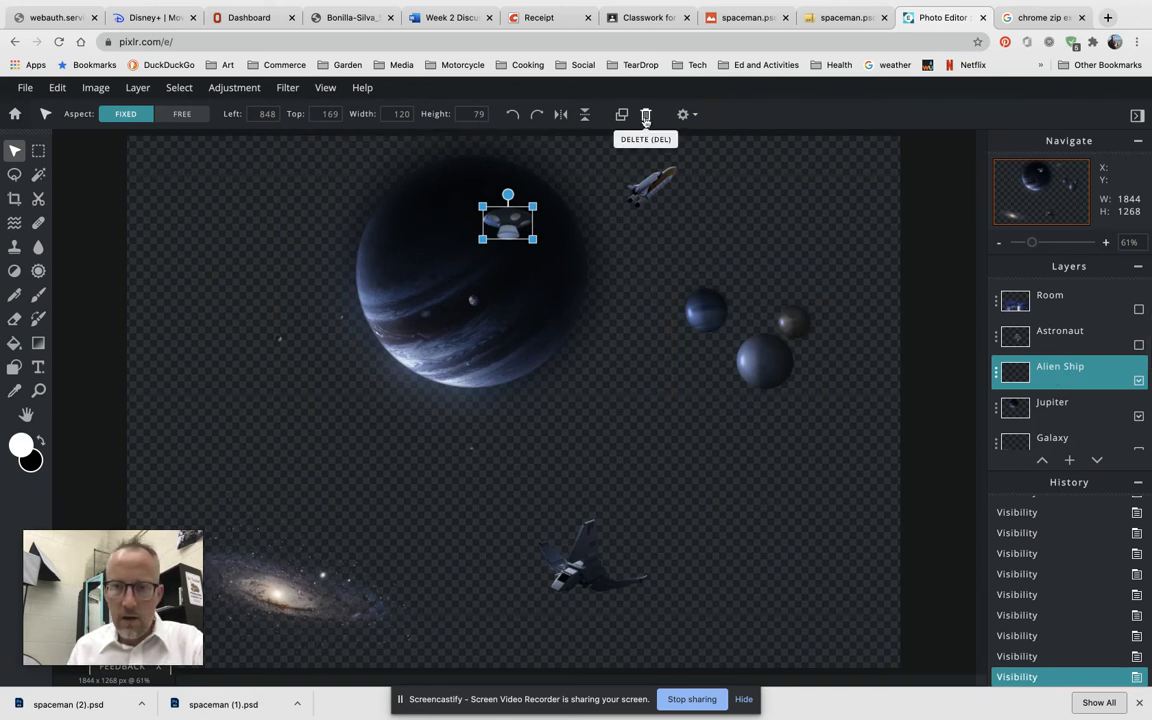
pyautogui.click(998, 376)
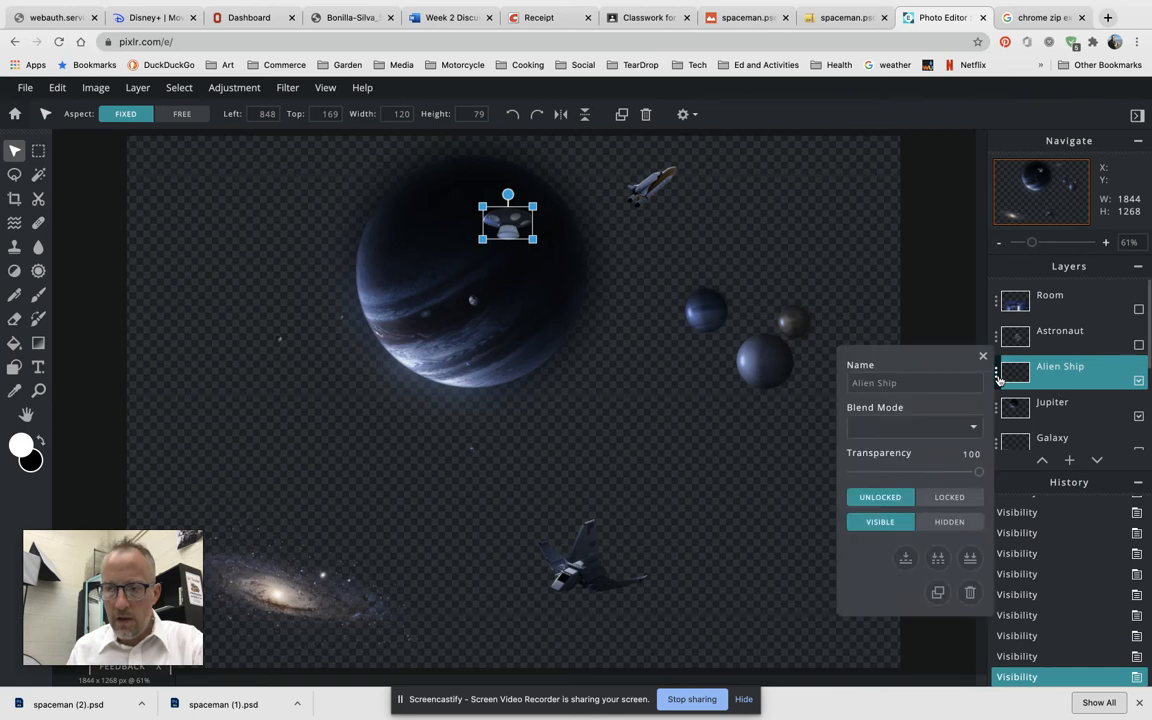
pyautogui.click(970, 593)
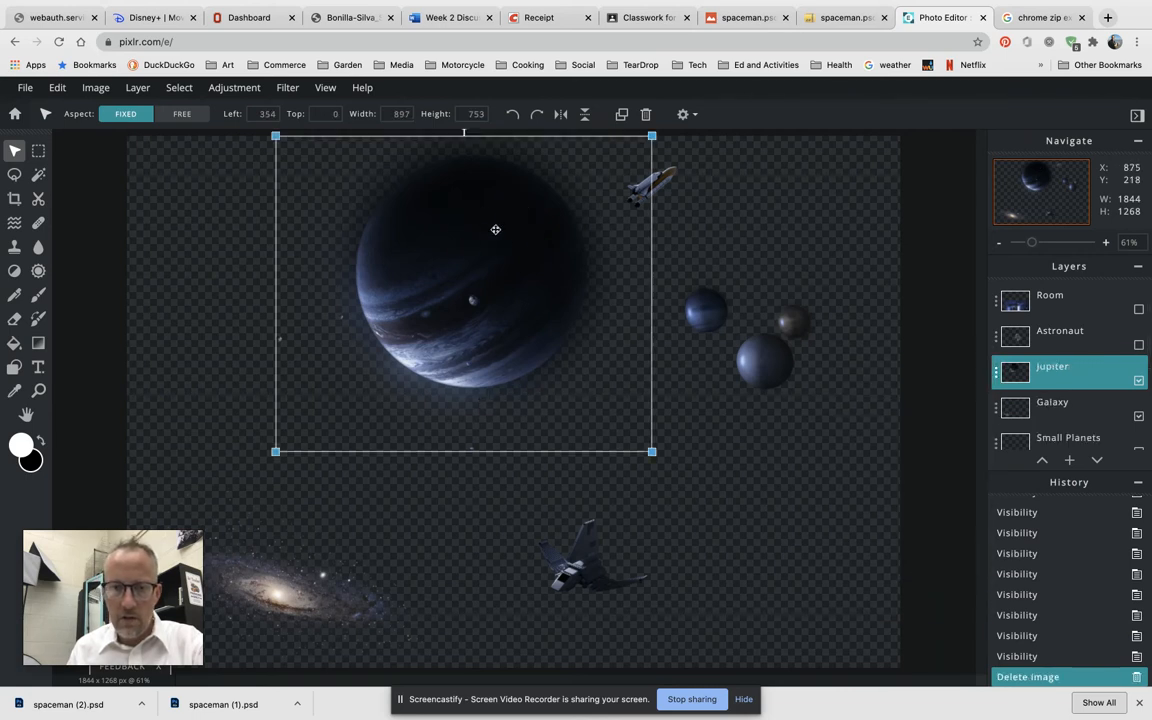
pyautogui.click(1139, 381)
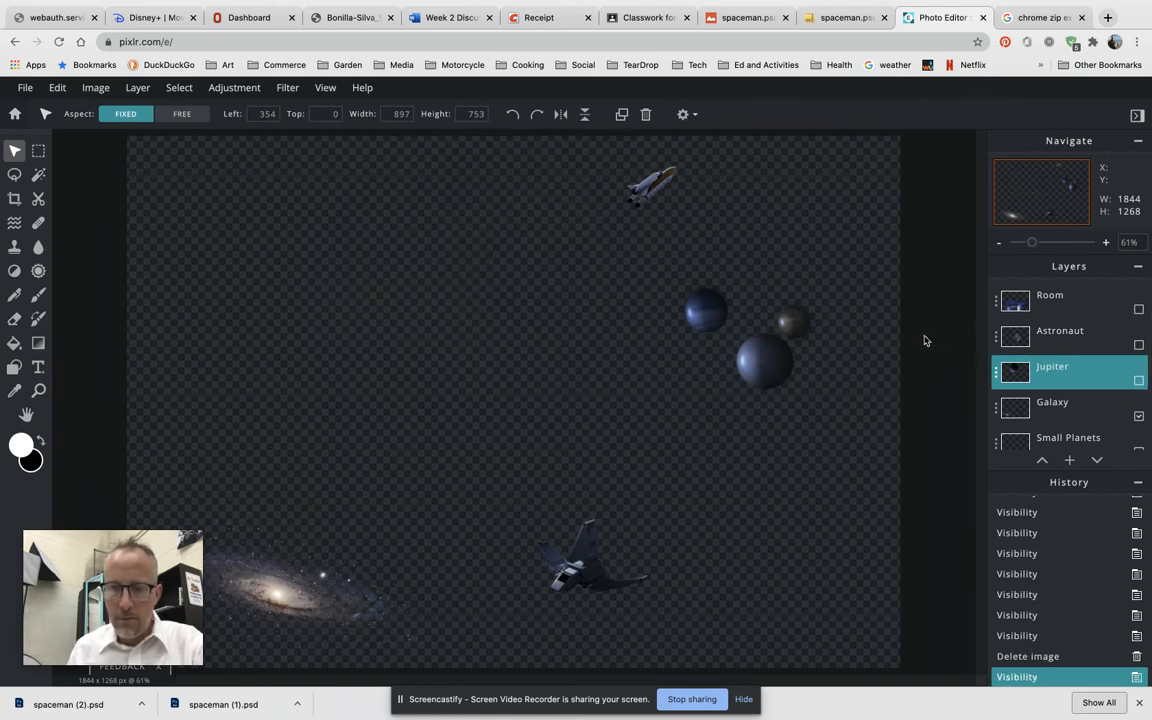
# Move the galaxy to the canvas's upper-left corner and enlarge it proportionally to about 1579 × 1078 px
pyautogui.click(1093, 402)
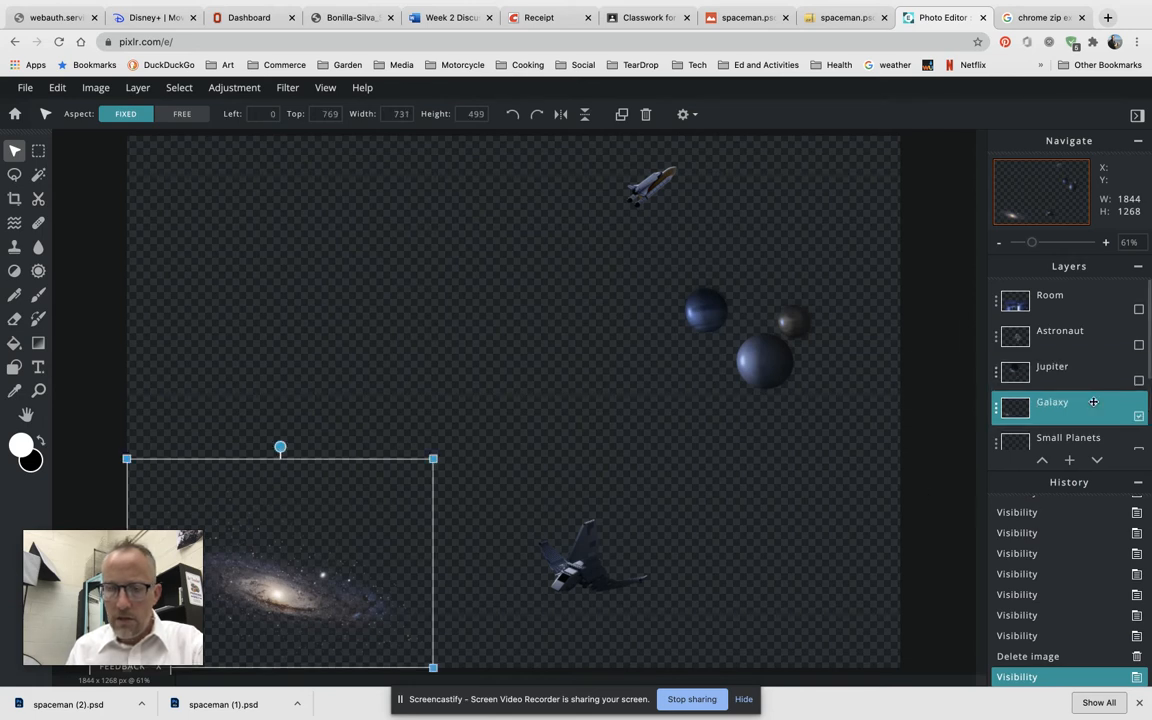
pyautogui.moveTo(286, 569); pyautogui.dragTo(271, 261)
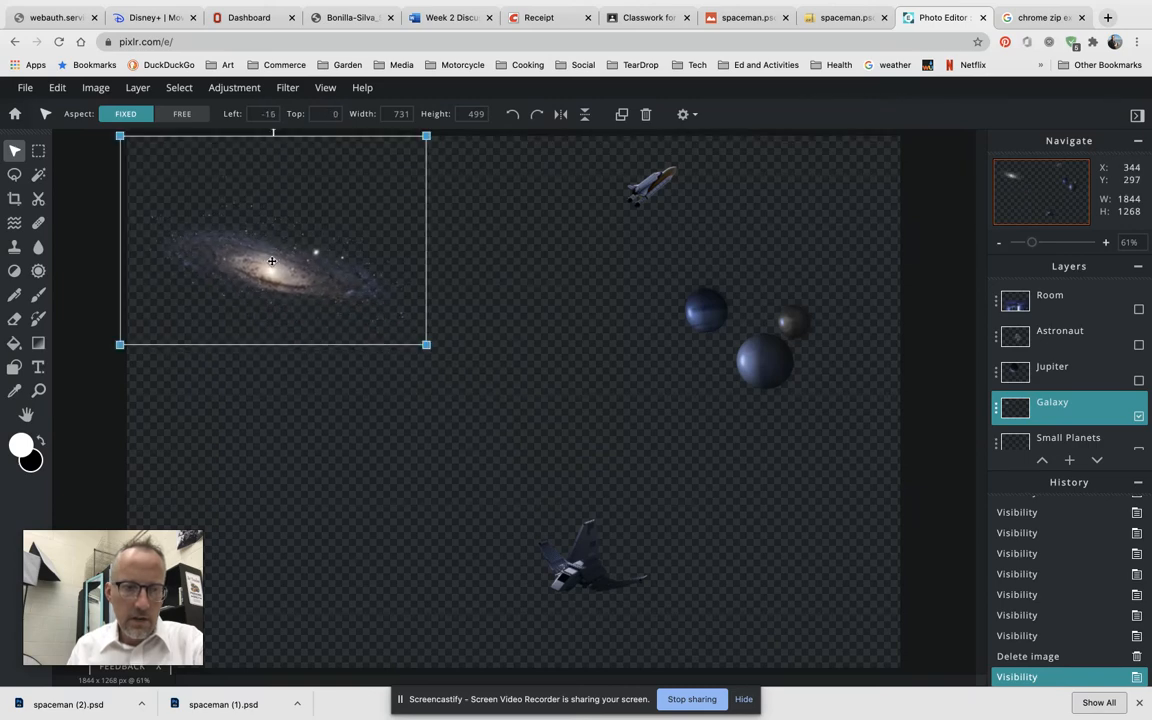
pyautogui.moveTo(427, 345); pyautogui.dragTo(780, 604)
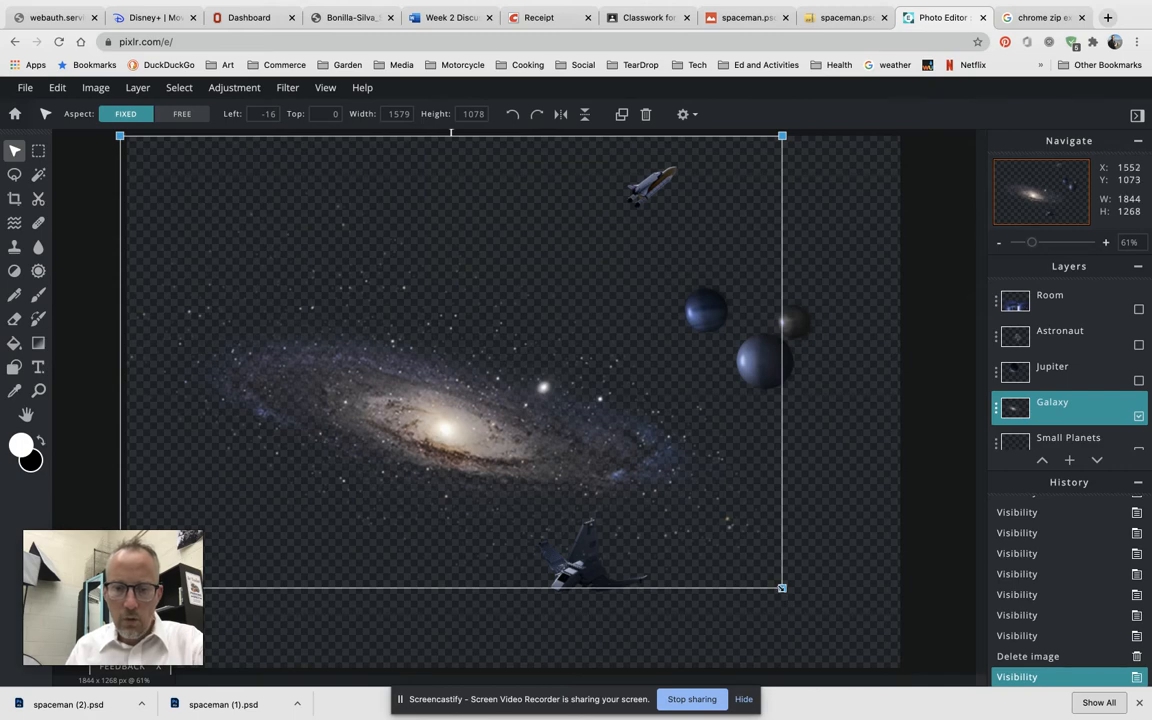
# Enlarge the galaxy further to about 2526 × 1724 px, shifting it up and left between the resizes
pyautogui.moveTo(782, 588); pyautogui.dragTo(1035, 703)
pyautogui.moveTo(662, 525); pyautogui.dragTo(524, 388)
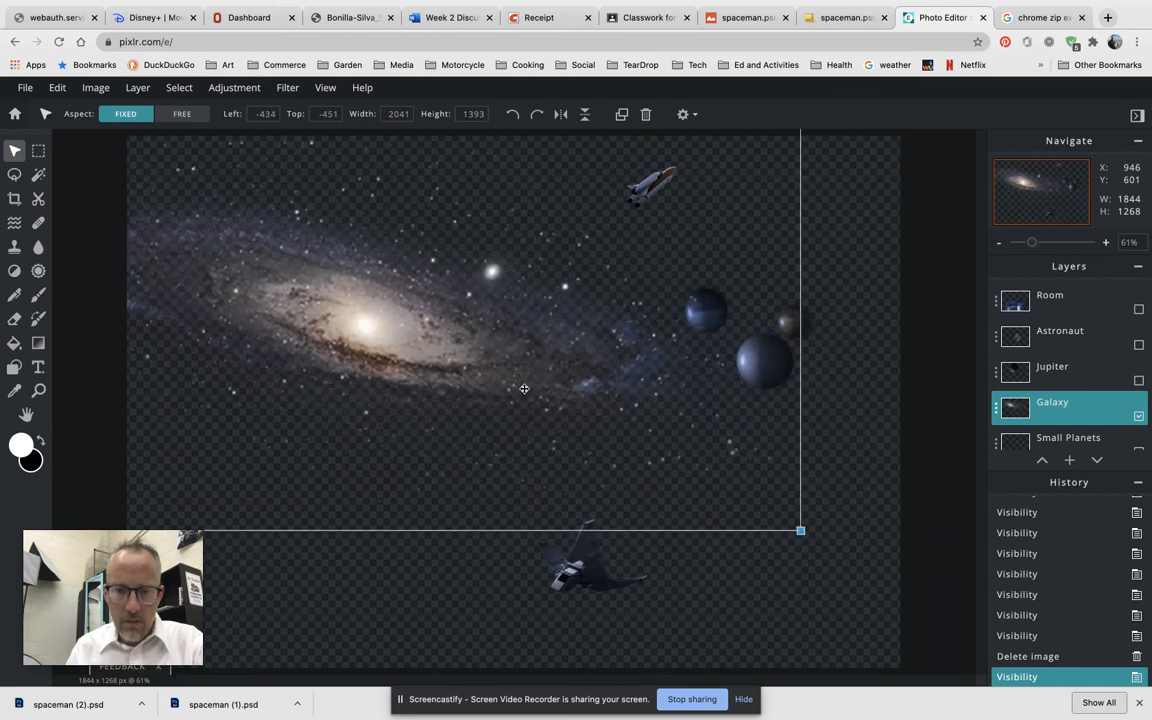
pyautogui.moveTo(800, 531); pyautogui.dragTo(1018, 697)
pyautogui.moveTo(709, 539); pyautogui.dragTo(581, 472)
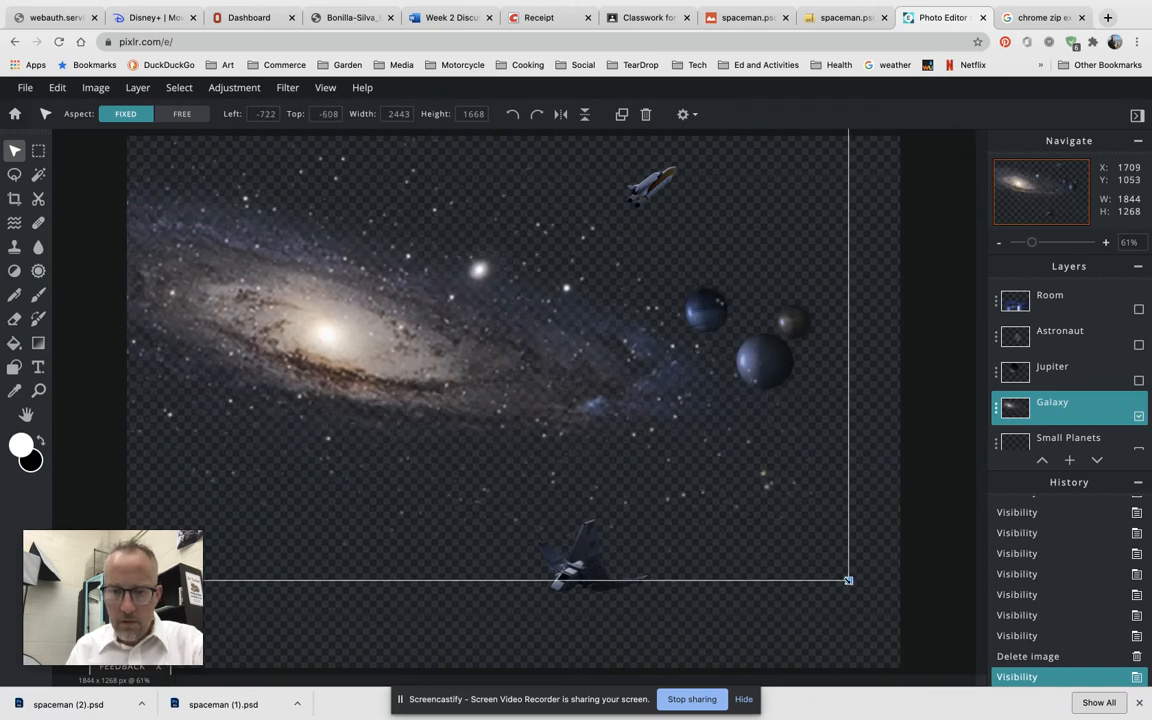
pyautogui.moveTo(848, 580); pyautogui.dragTo(884, 608)
# Rotate the galaxy slightly clockwise and position it across the canvas at about left -237, top -349
pyautogui.moveTo(640, 448); pyautogui.dragTo(792, 660)
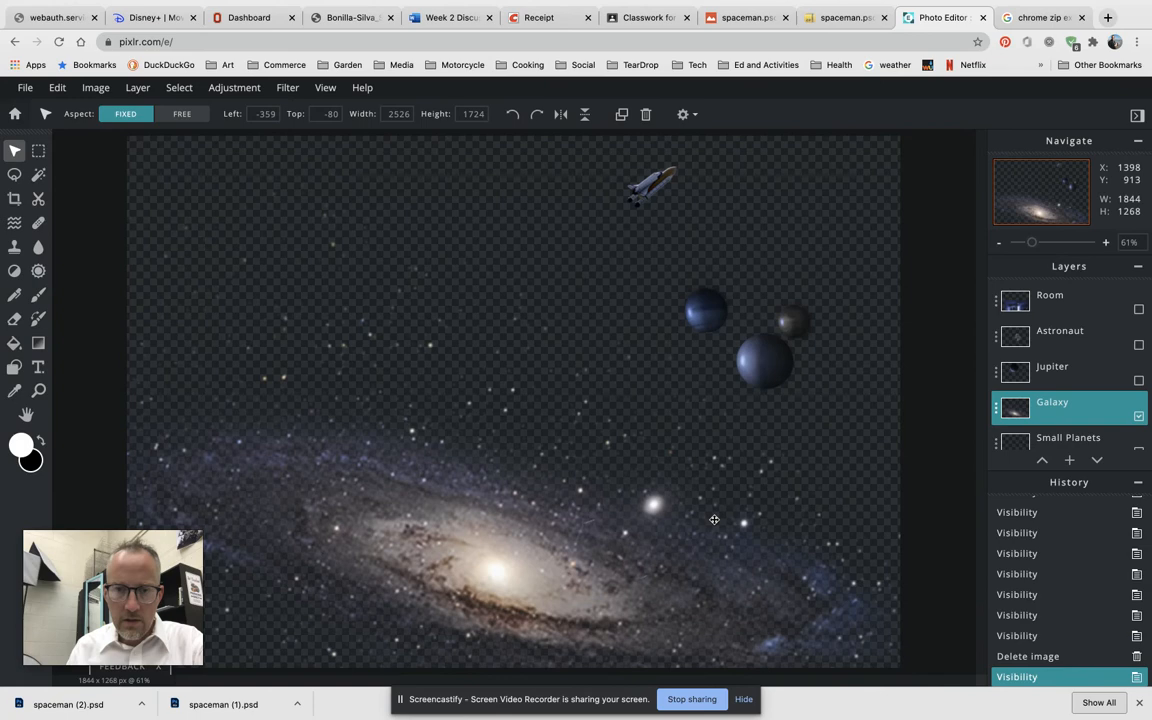
pyautogui.moveTo(641, 406); pyautogui.dragTo(689, 584)
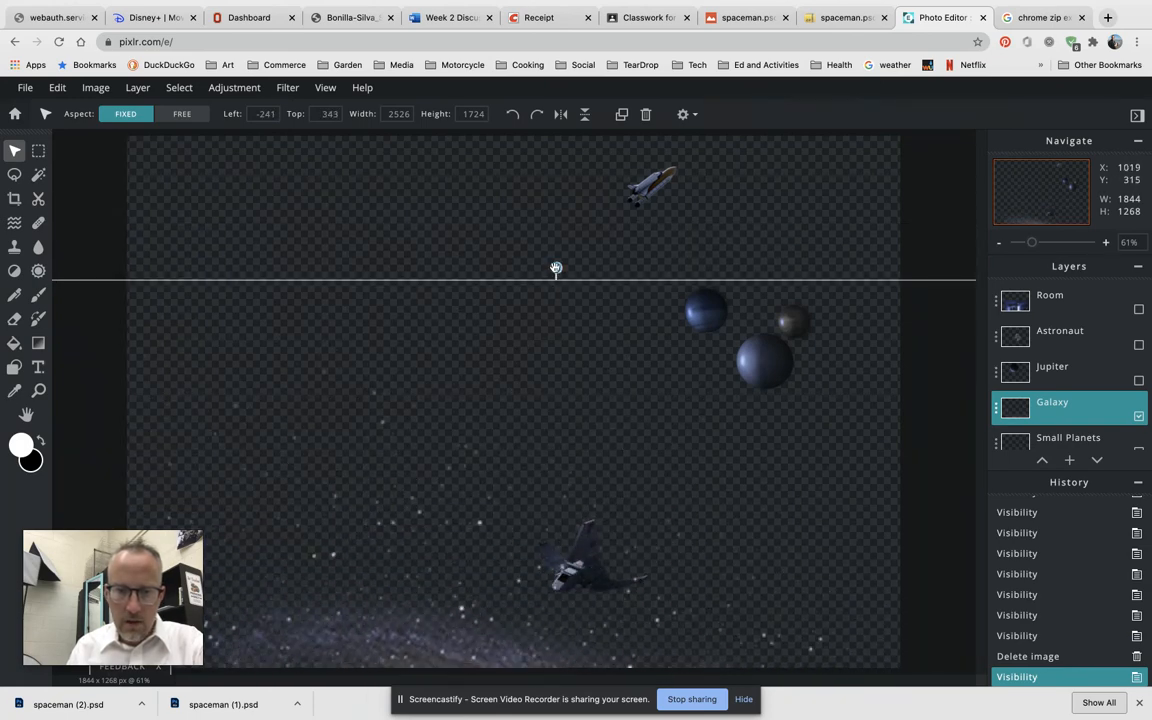
pyautogui.moveTo(563, 262); pyautogui.dragTo(629, 275)
pyautogui.moveTo(593, 460); pyautogui.dragTo(561, 160)
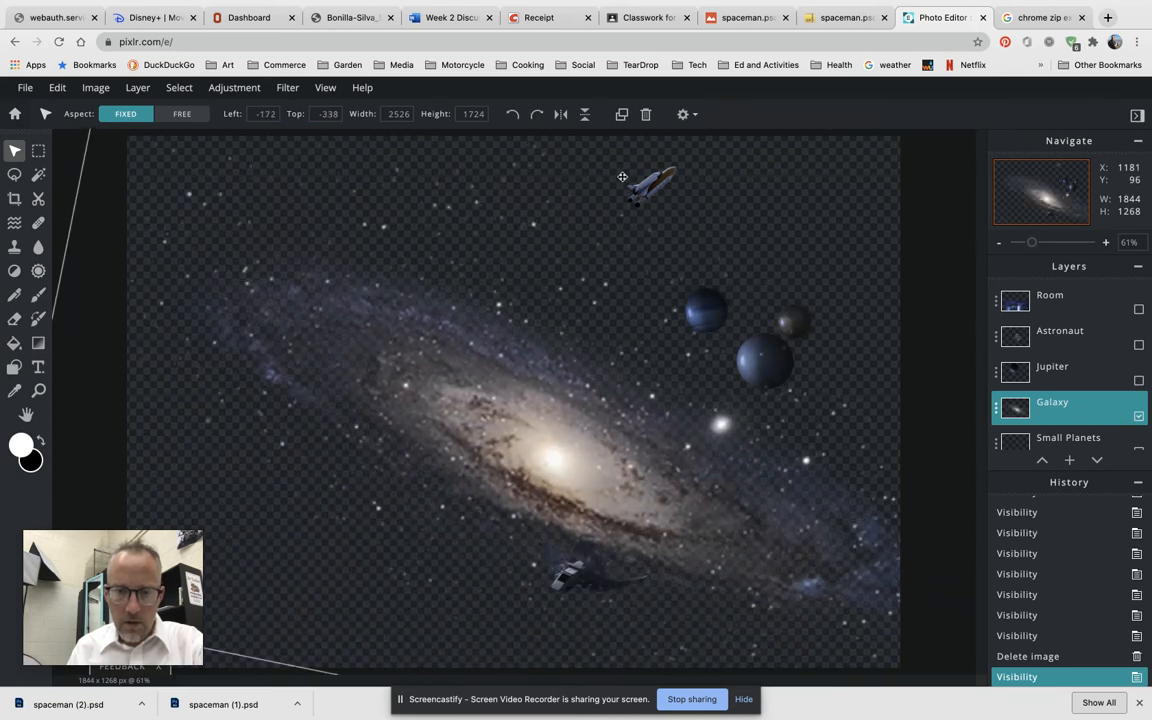
pyautogui.moveTo(549, 425); pyautogui.dragTo(526, 423)
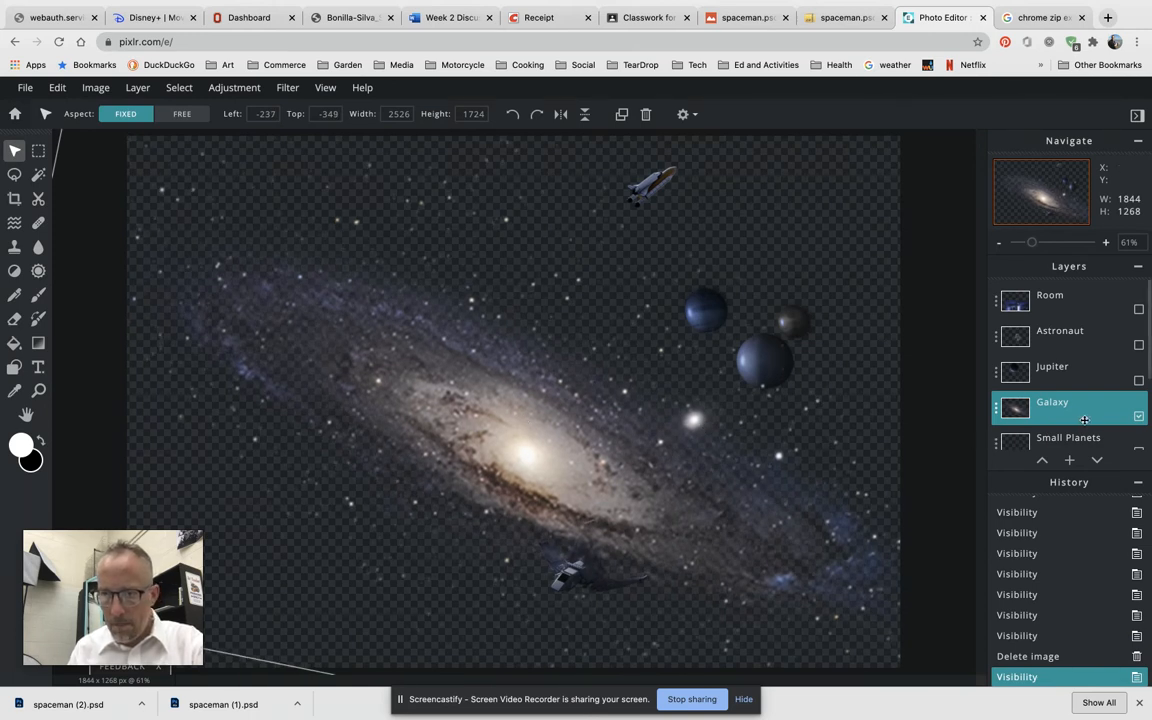
# Reorder the Galaxy layer to directly below the Space Ship layer, behind the planets and both ships
pyautogui.moveTo(1149, 379); pyautogui.dragTo(1150, 429)
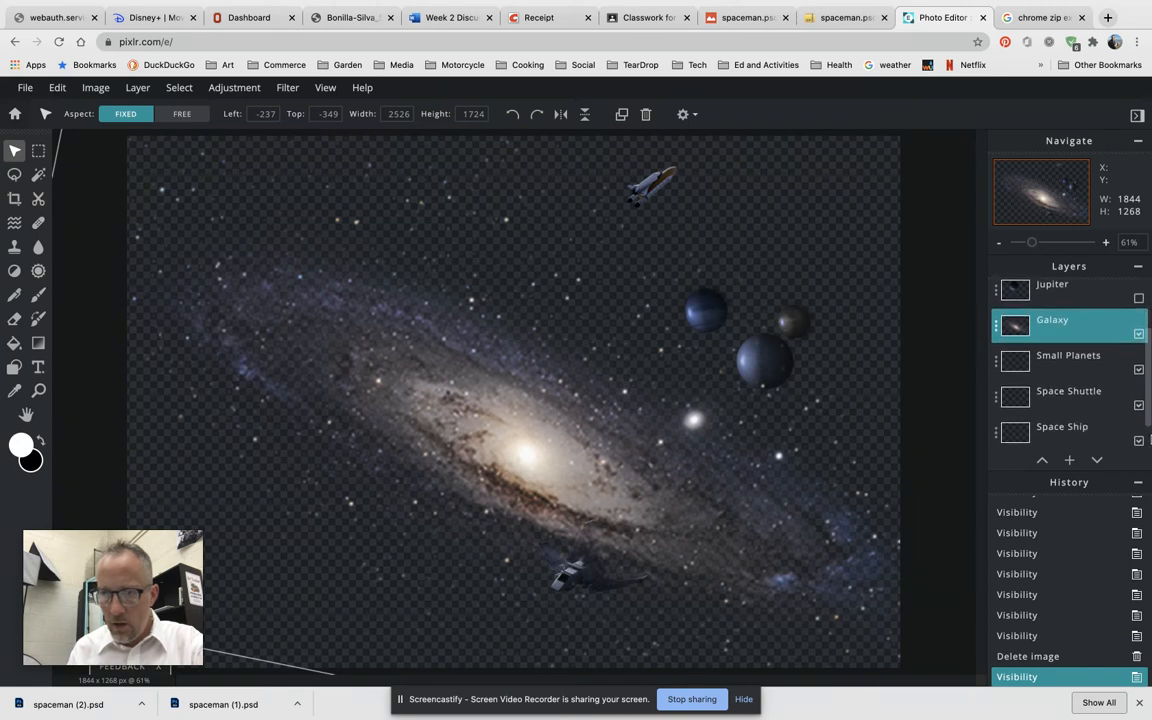
pyautogui.moveTo(1106, 330); pyautogui.dragTo(1110, 432)
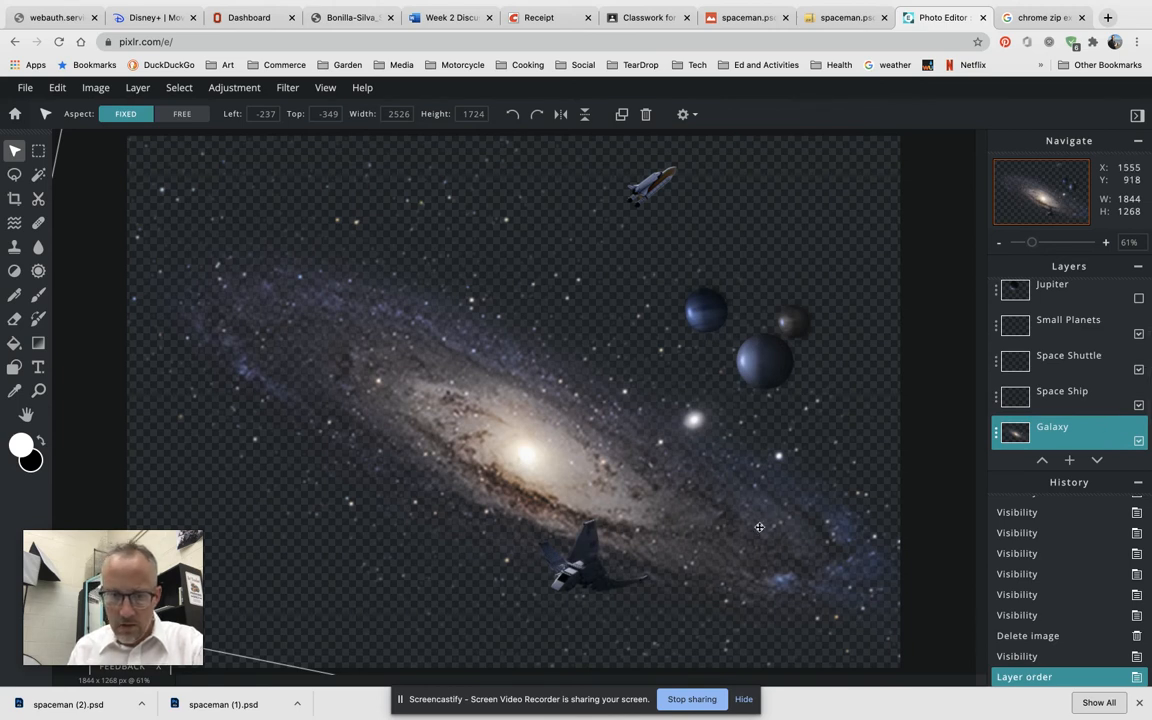
# Move the winged ship on the Space Shuttle layer up onto the galaxy at about left 1005, top 803
pyautogui.click(584, 565)
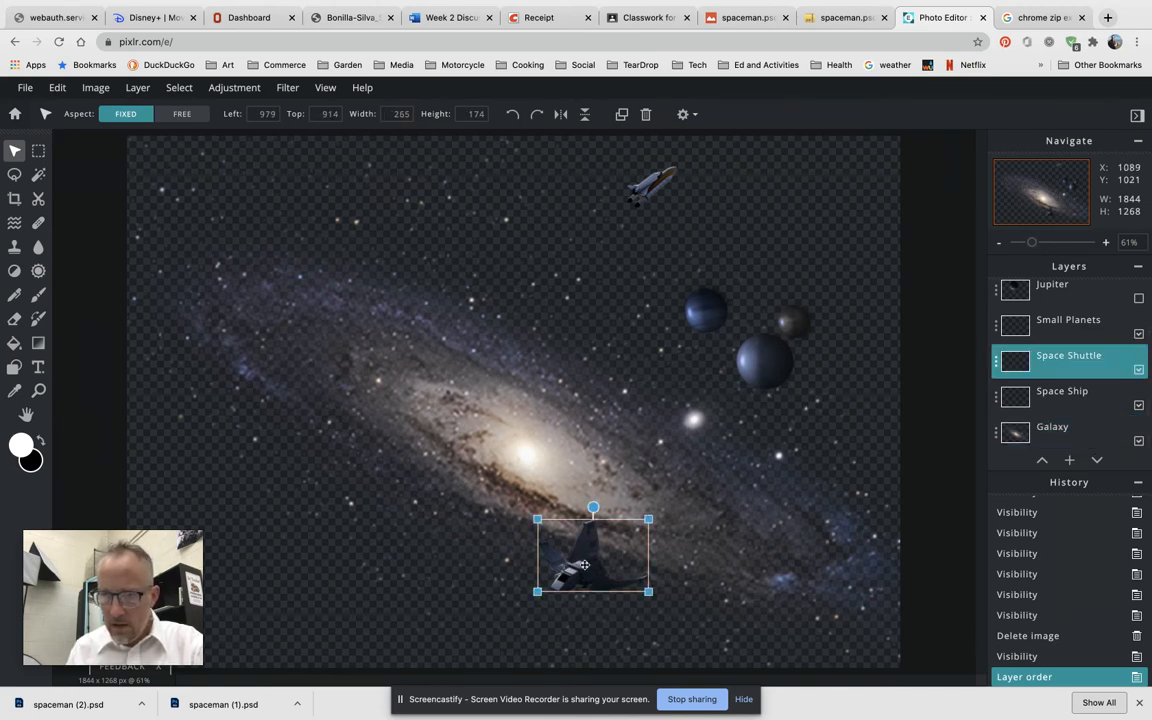
pyautogui.moveTo(584, 565); pyautogui.dragTo(595, 518)
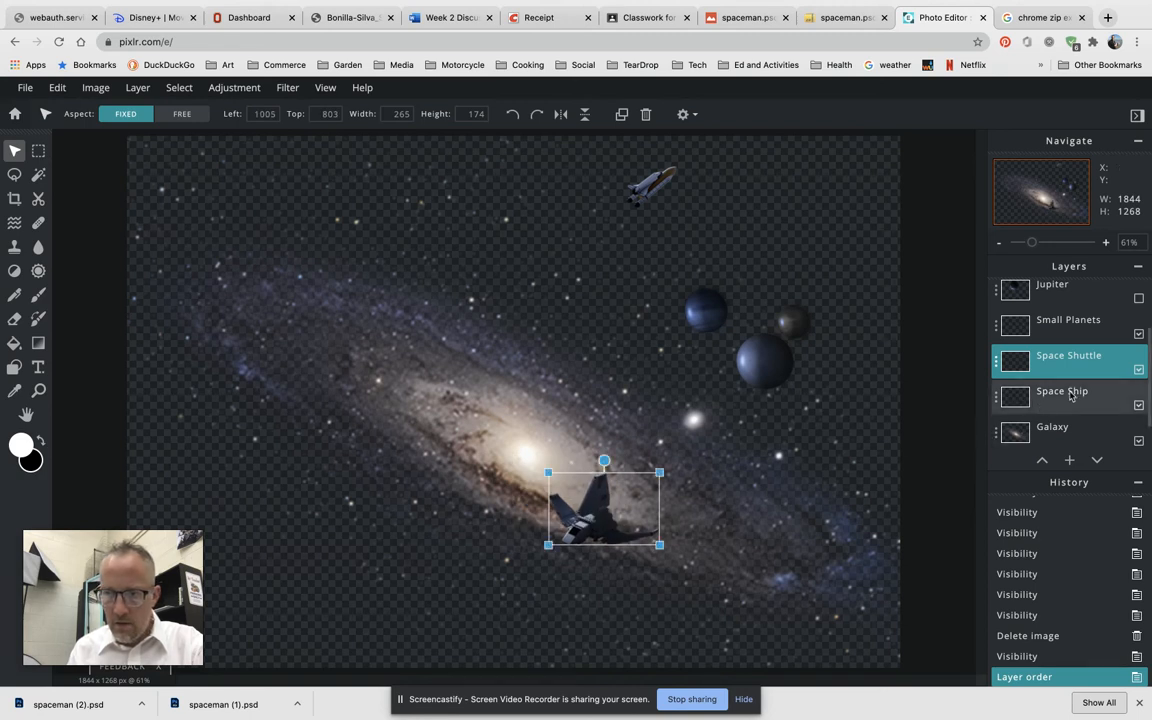
# Move the Small Planets group to the canvas's lower-left corner and enlarge it proportionally to about 770 × 644 px
pyautogui.scroll(-1, 1077, 378)
pyautogui.scroll(-1, 1077, 378)
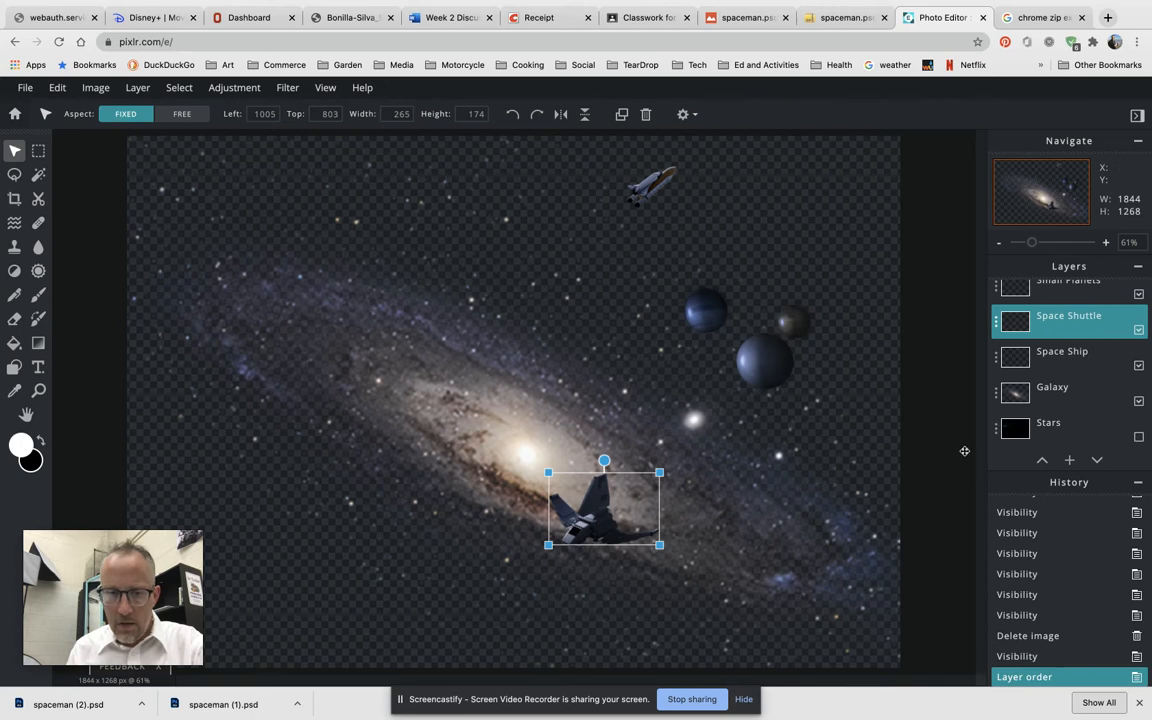
pyautogui.scroll(3, 1083, 392)
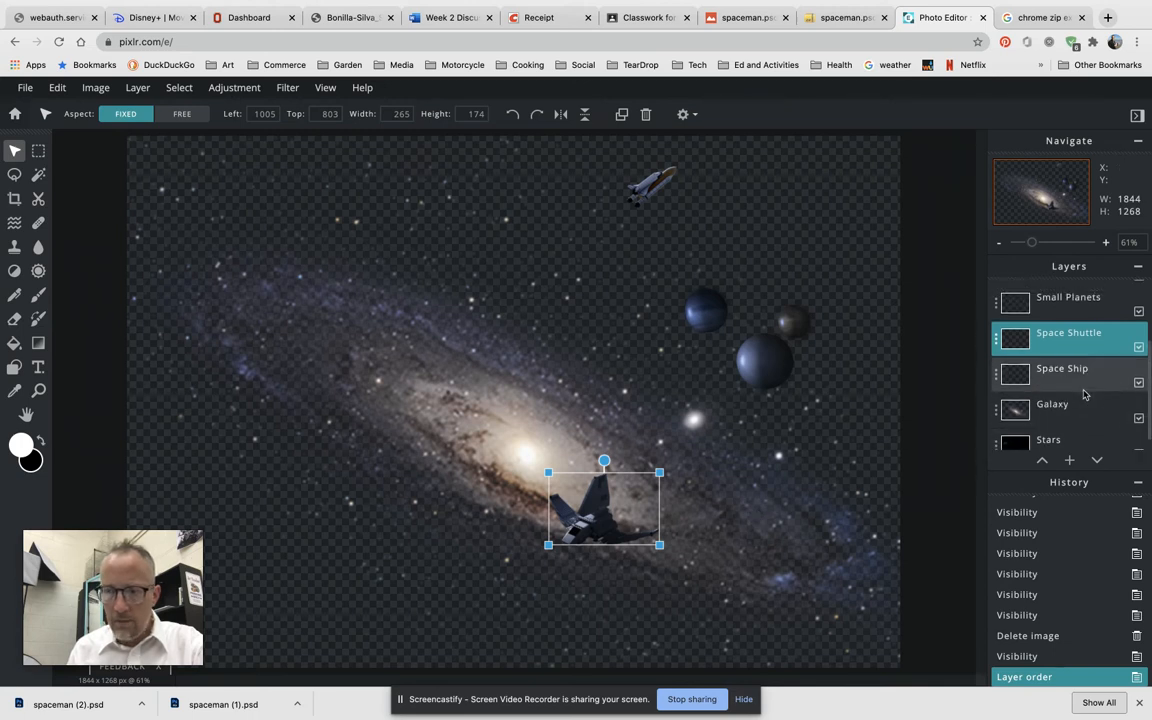
pyautogui.scroll(1, 1083, 392)
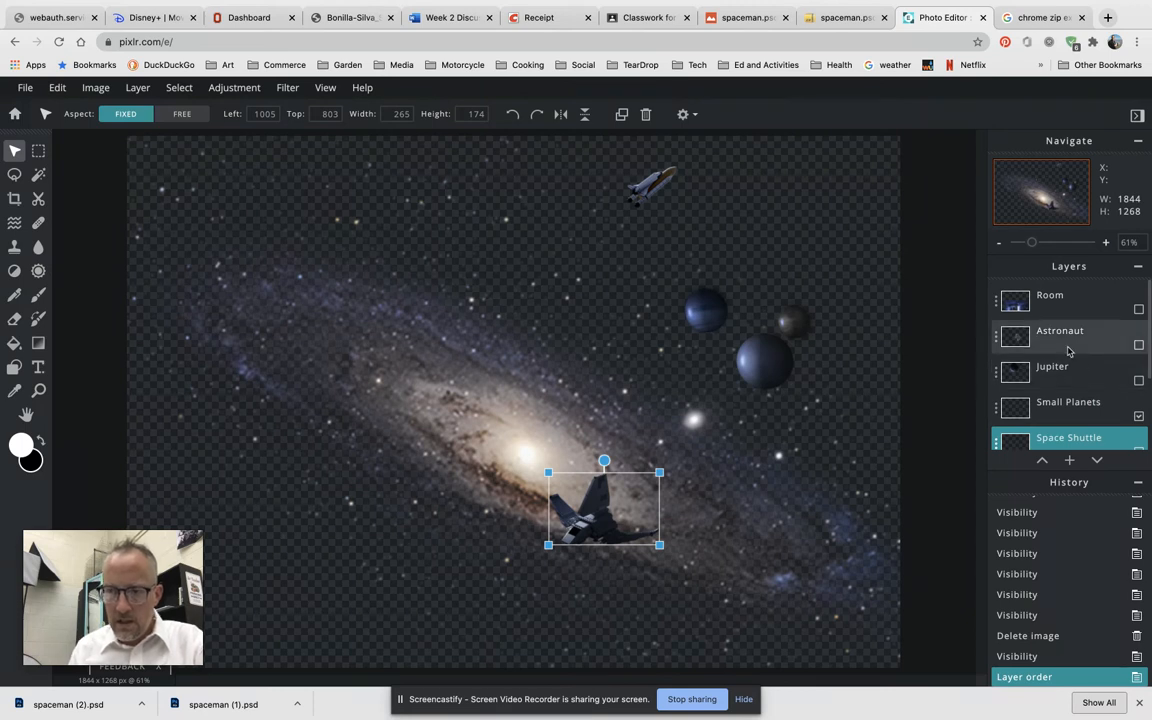
pyautogui.click(1060, 404)
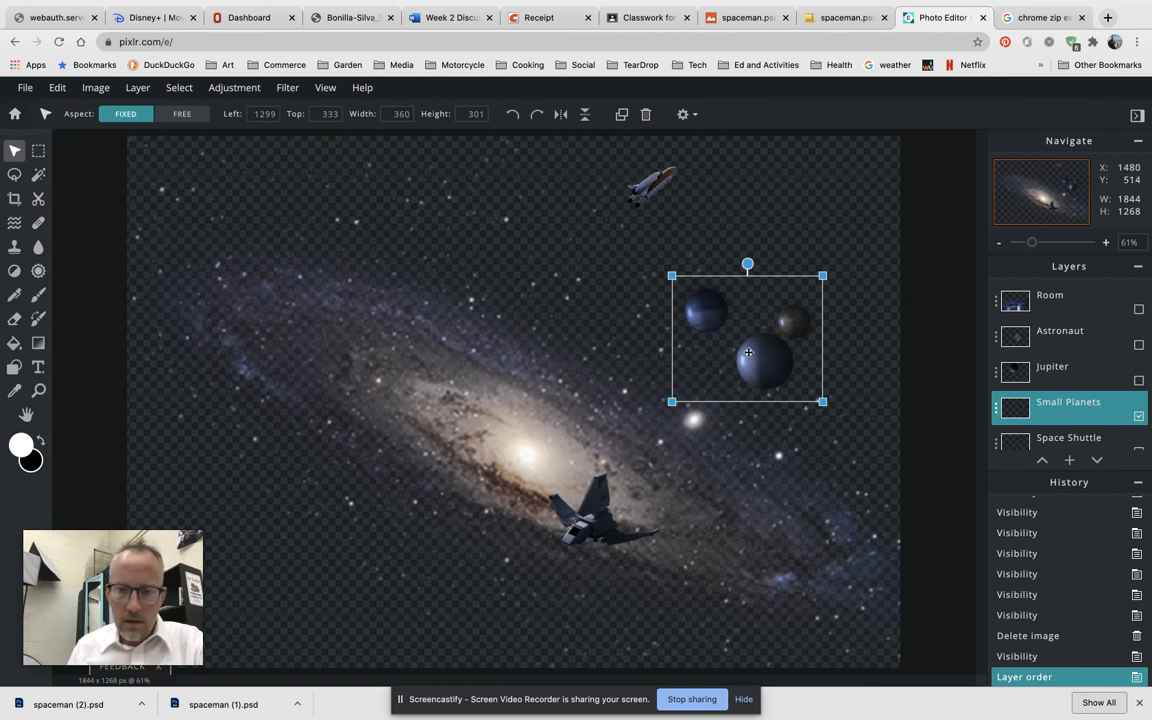
pyautogui.moveTo(747, 363); pyautogui.dragTo(313, 513)
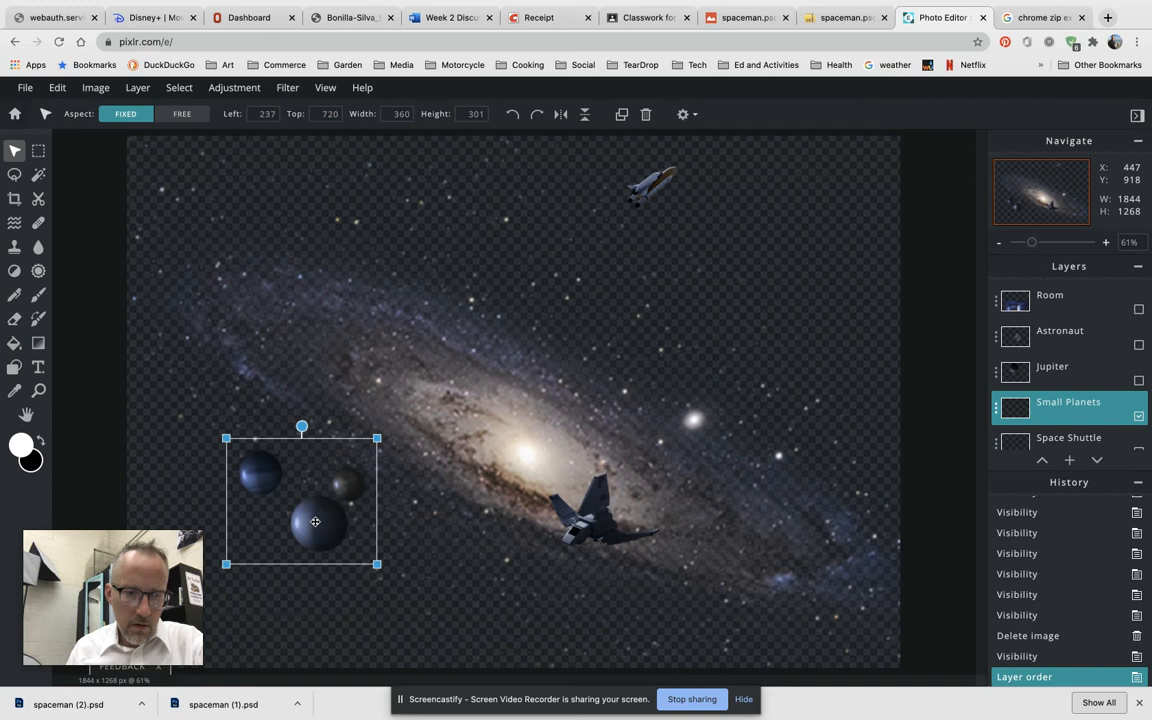
pyautogui.moveTo(377, 438); pyautogui.dragTo(549, 326)
pyautogui.moveTo(500, 376); pyautogui.dragTo(407, 488)
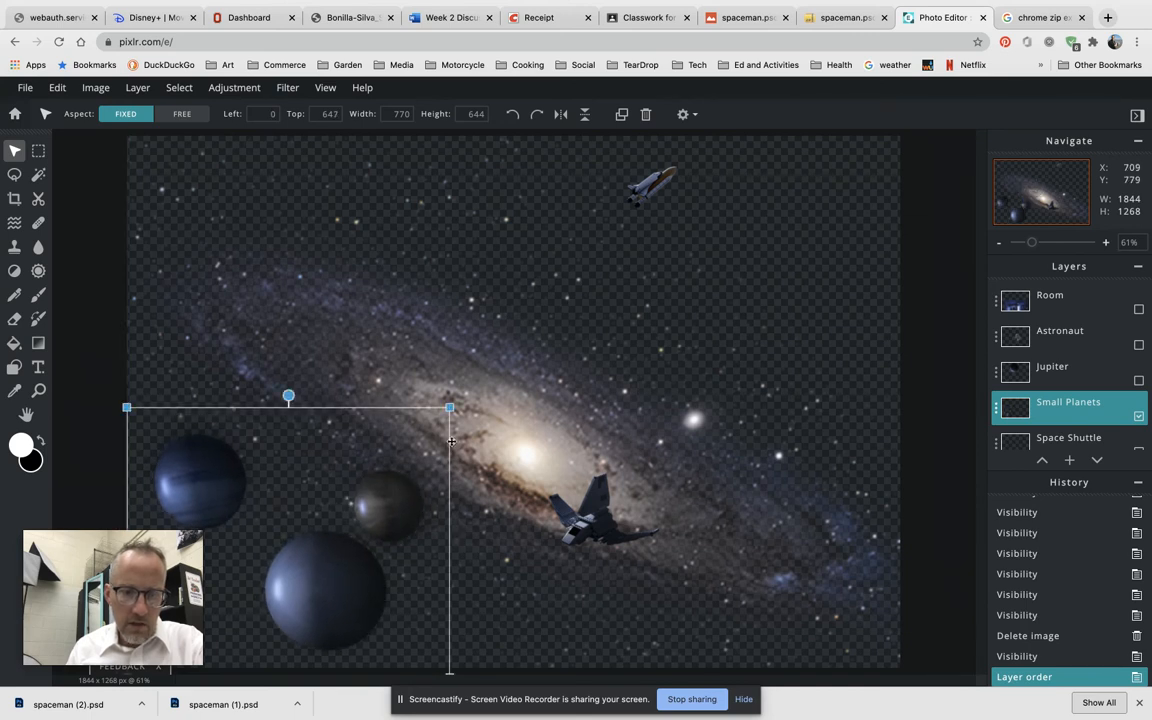
# Duplicate the Small Planets layer and move the copy over the galaxy to about left 490, top 312
pyautogui.click(996, 413)
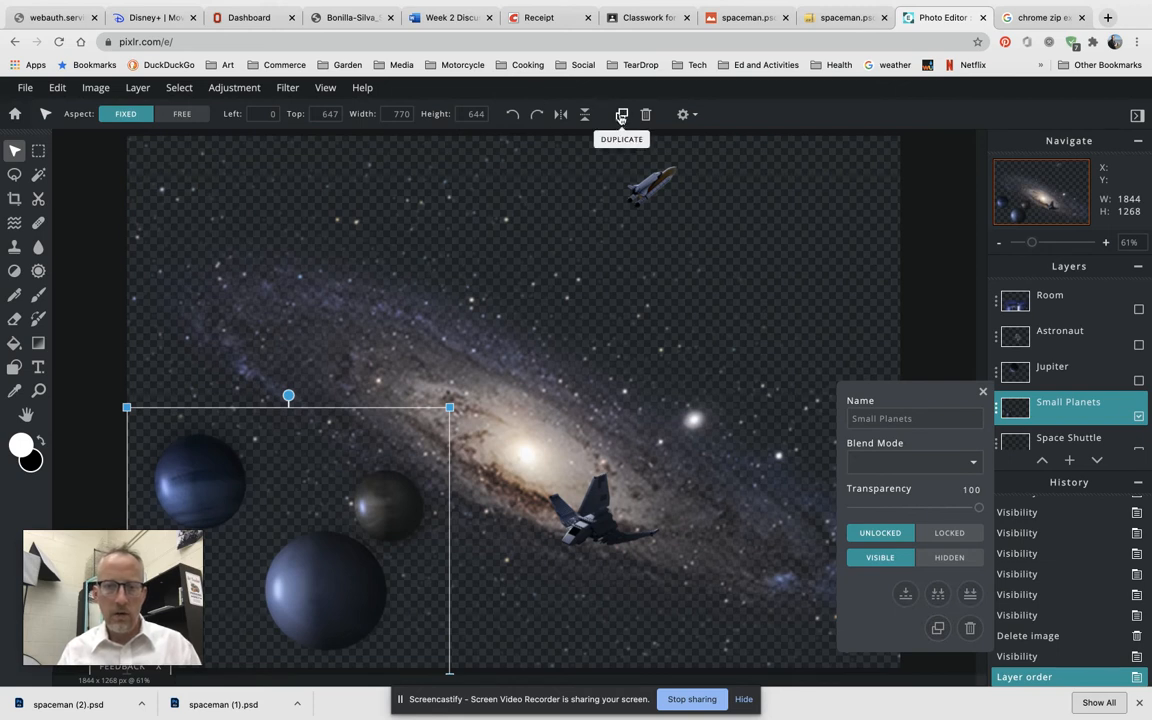
pyautogui.click(58, 88)
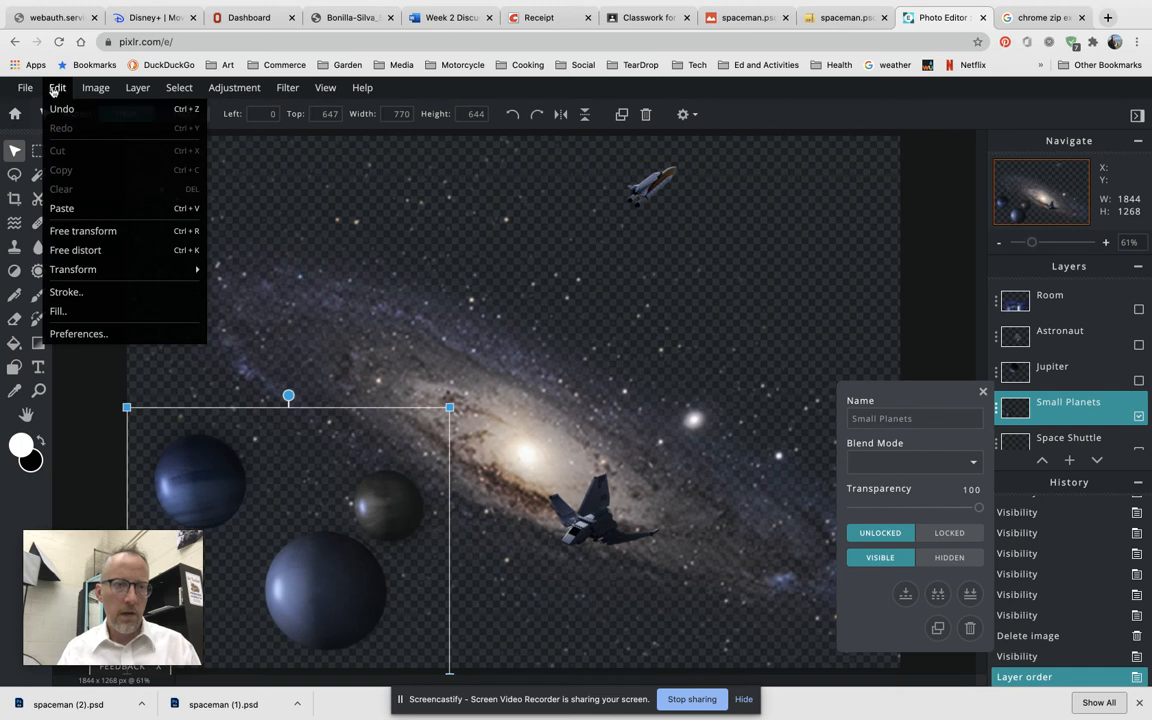
pyautogui.click(54, 89)
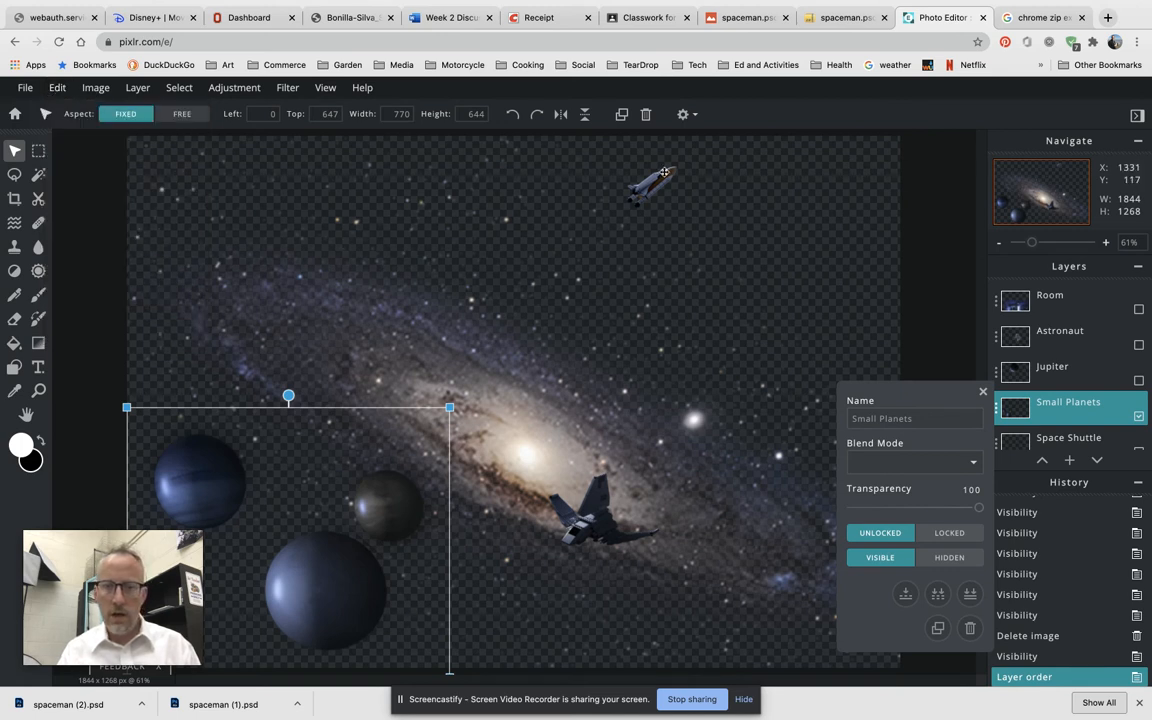
pyautogui.click(622, 116)
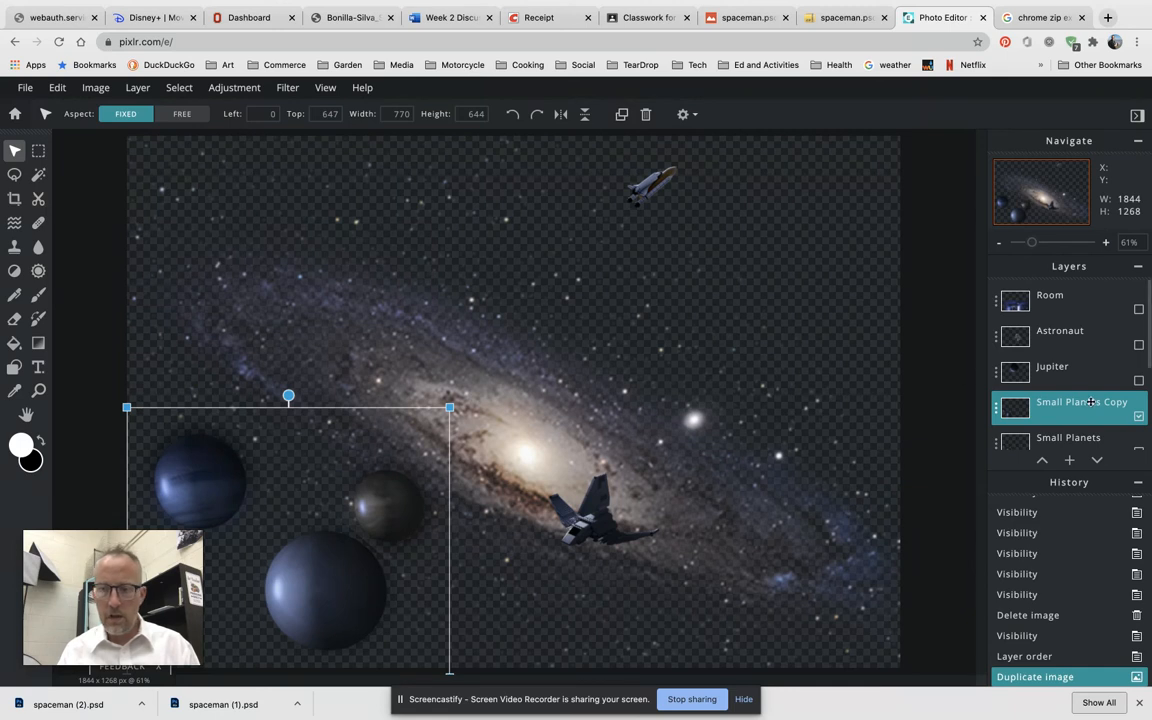
pyautogui.scroll(-1, 1090, 404)
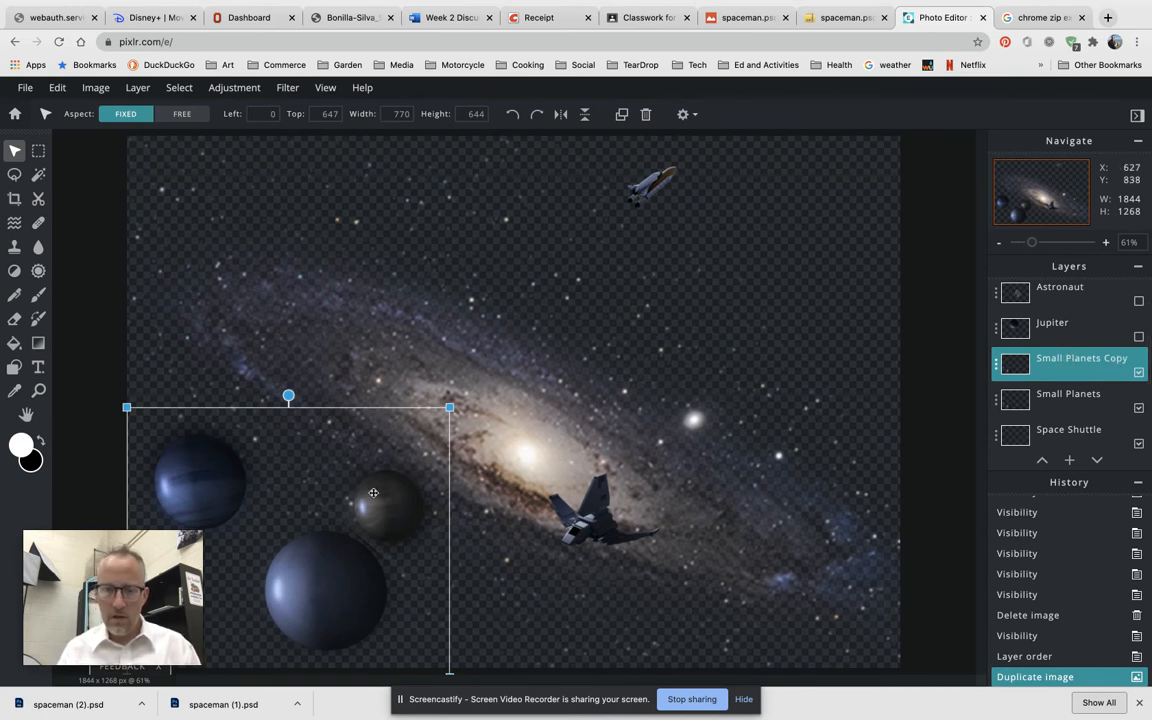
pyautogui.moveTo(376, 491); pyautogui.dragTo(583, 350)
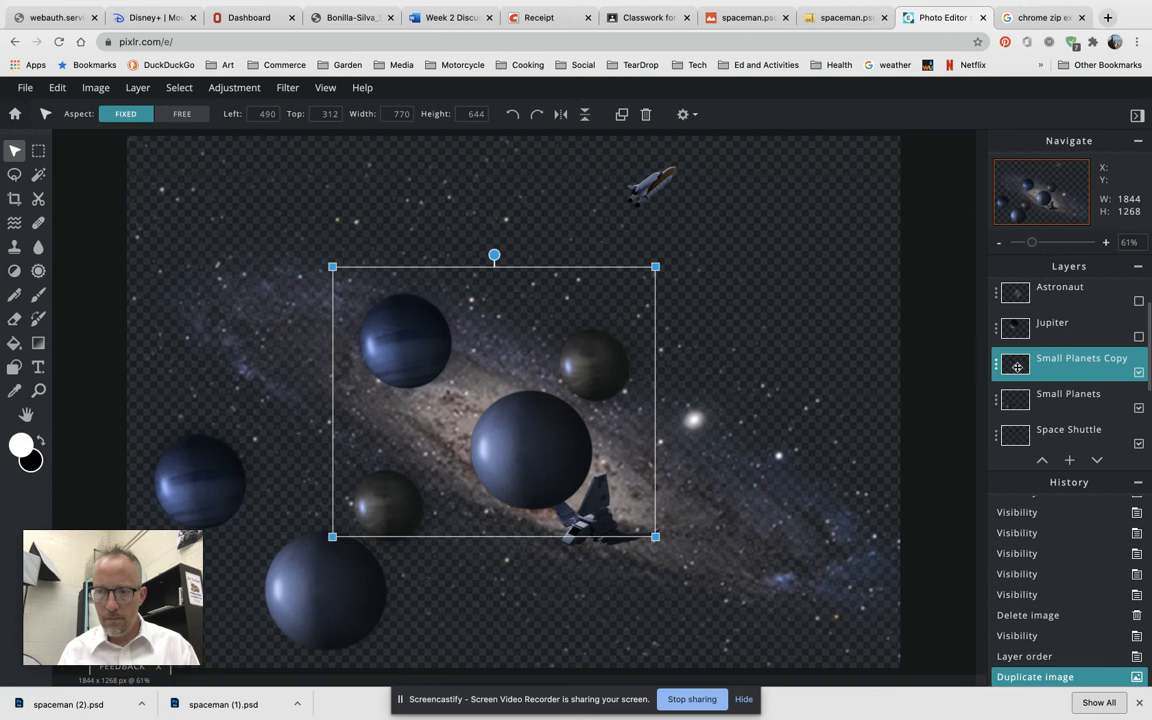
# Rename the duplicated planets layer as "Couple of planets"
pyautogui.click(997, 362)
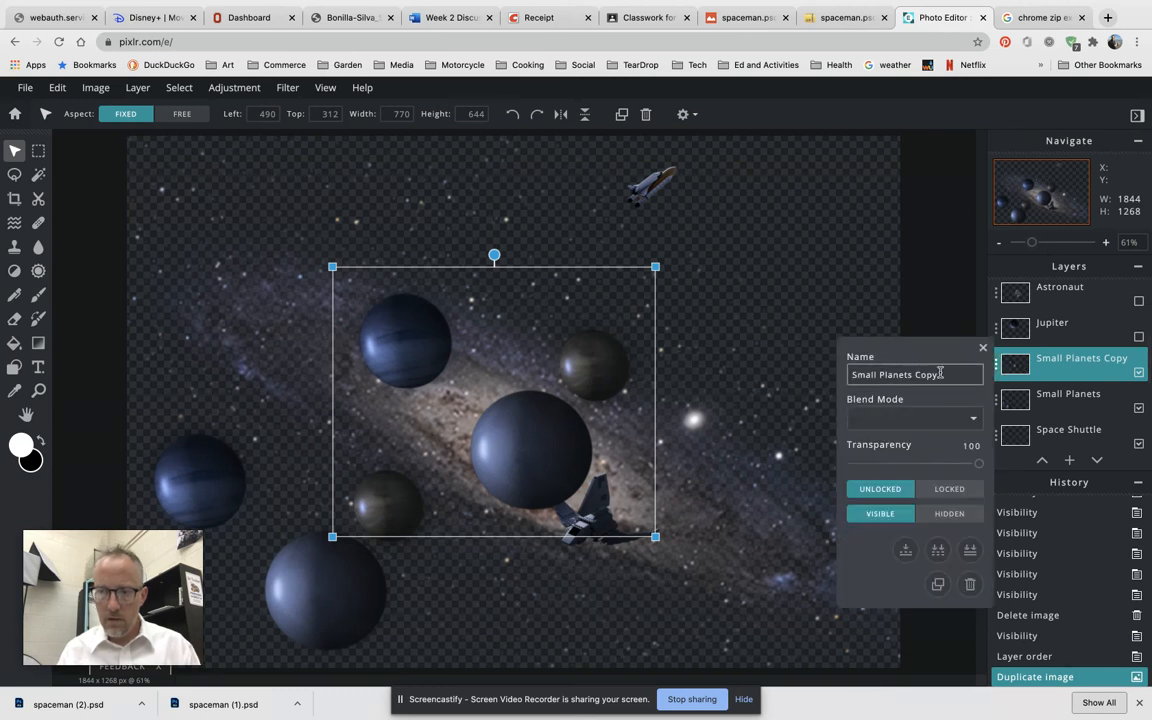
pyautogui.tripleClick(850, 374)
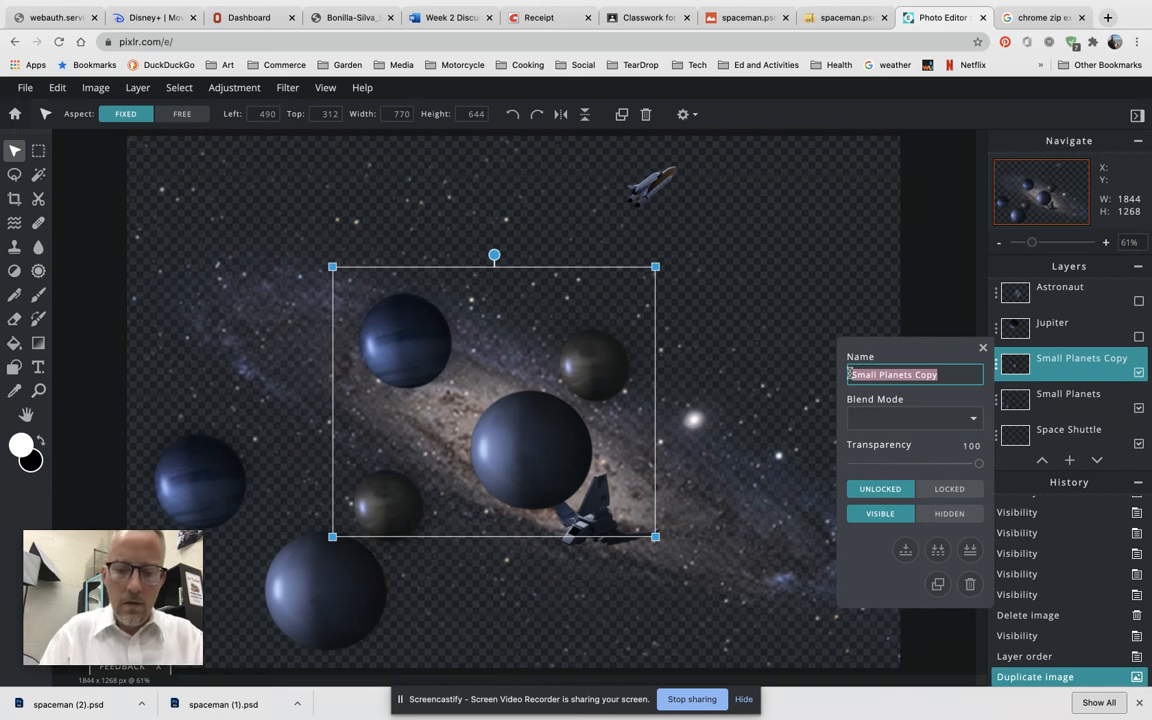
pyautogui.write('Sc')
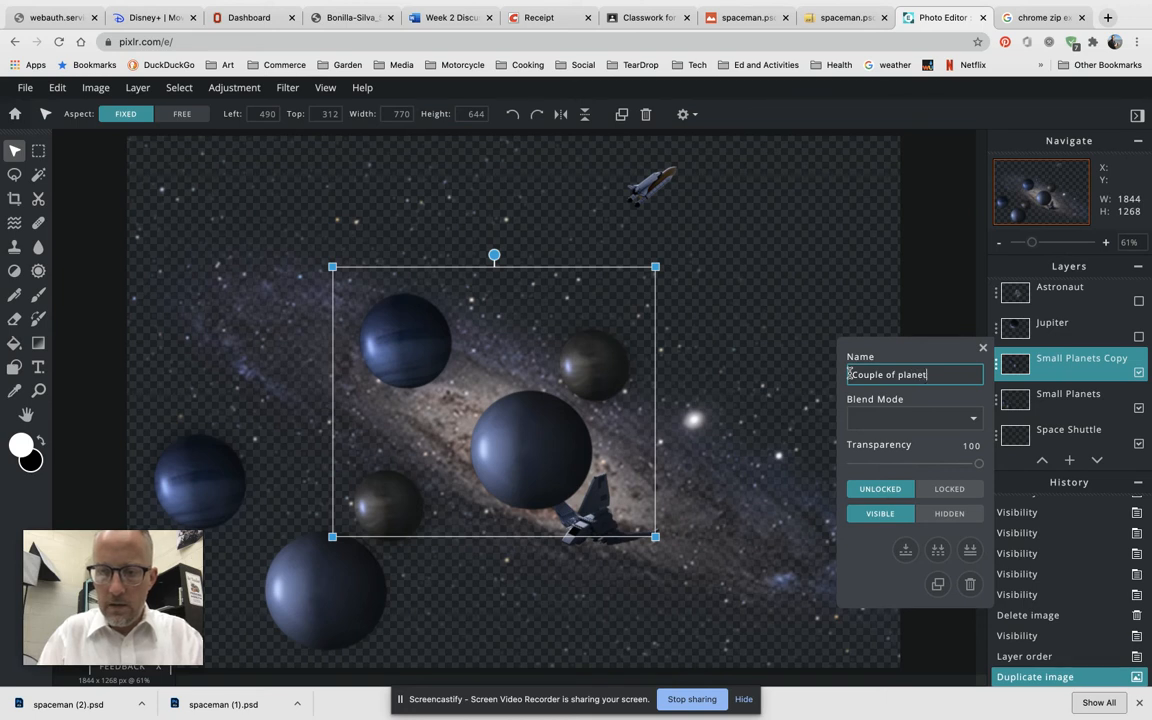
pyautogui.press('Return')
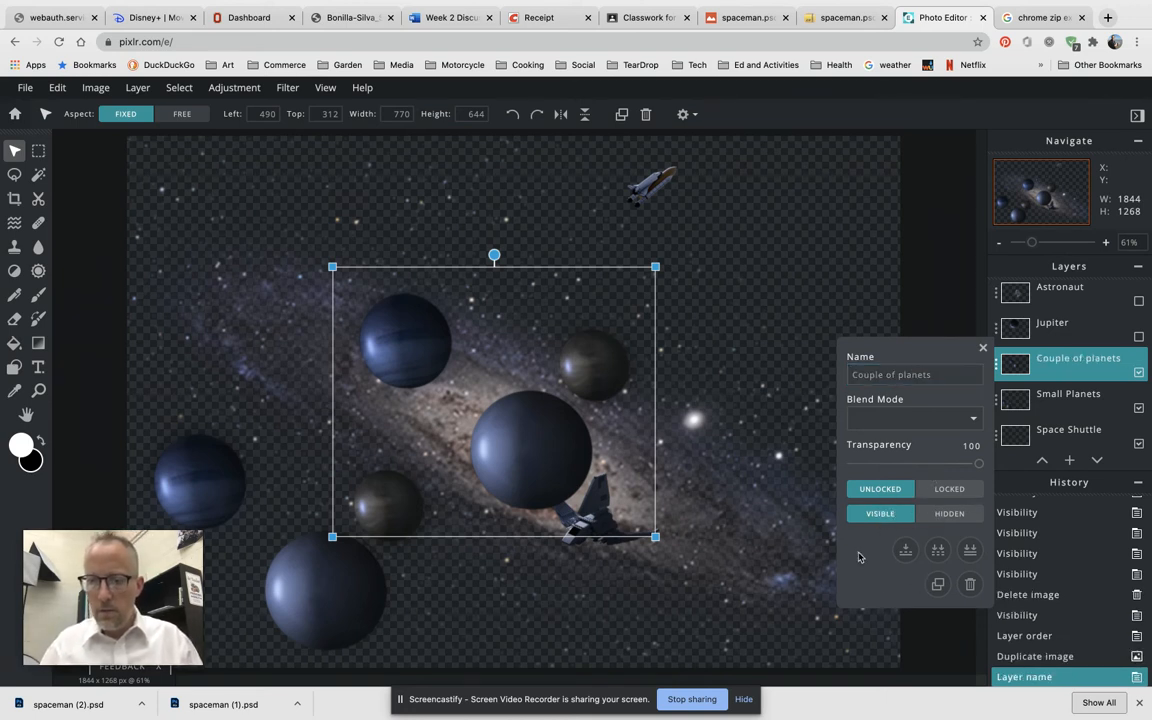
pyautogui.click(982, 347)
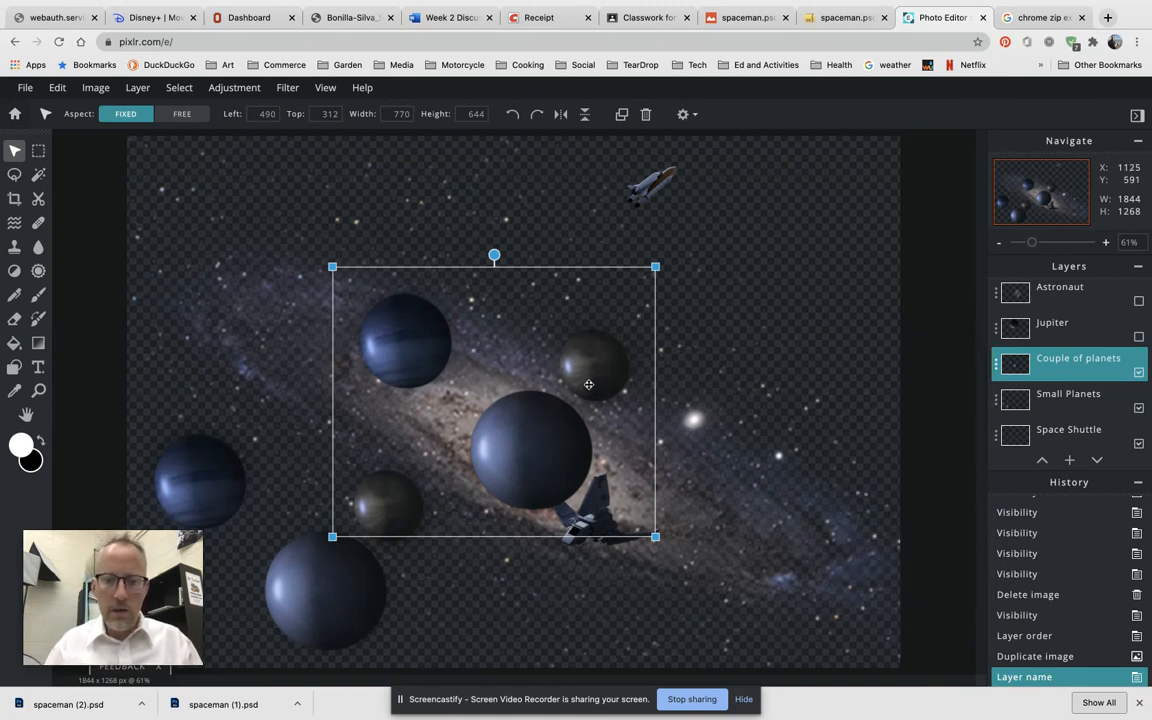
# Shrink the copied planets proportionally to about 543 × 454 px and move them to the canvas's upper-right area at about left 1168, top 129
pyautogui.moveTo(445, 409); pyautogui.dragTo(510, 374)
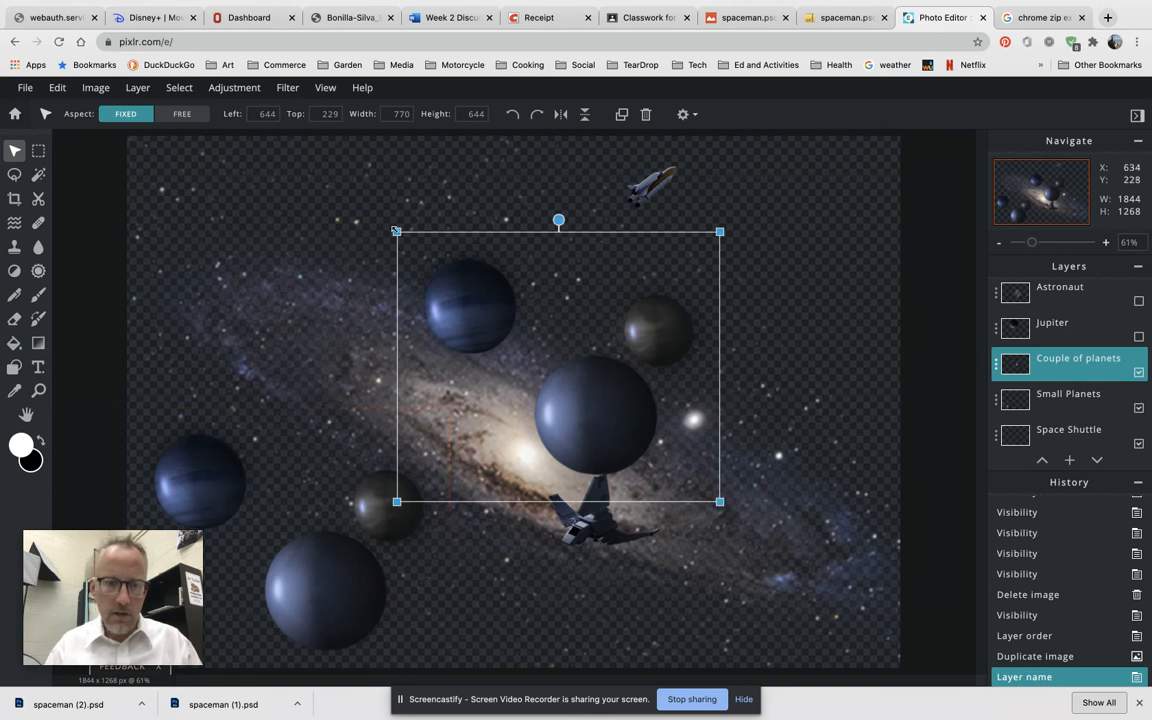
pyautogui.moveTo(397, 232); pyautogui.dragTo(510, 295)
pyautogui.moveTo(644, 438); pyautogui.dragTo(768, 315)
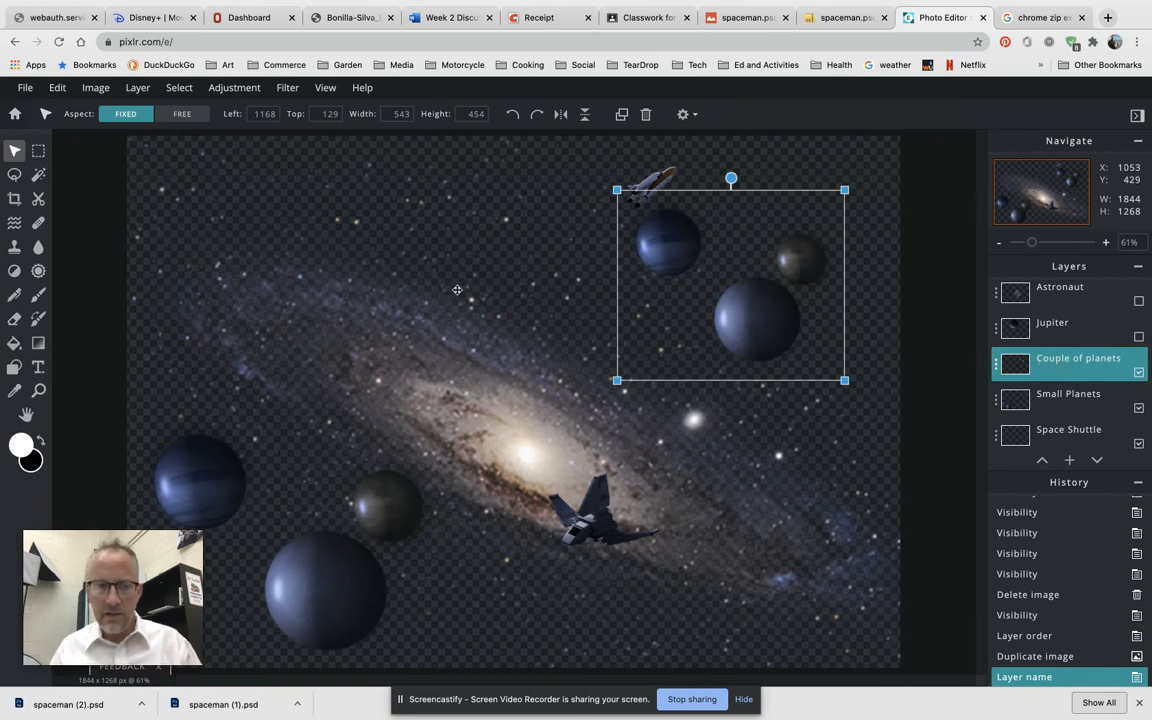
pyautogui.click(38, 150)
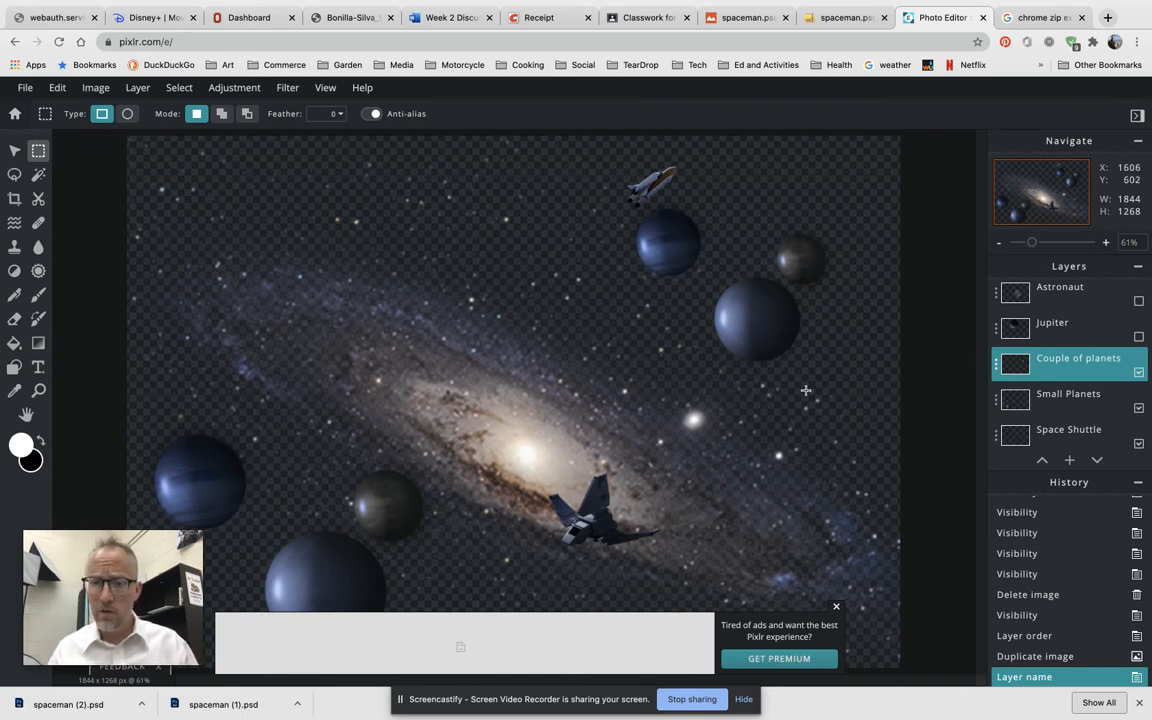
pyautogui.moveTo(818, 390); pyautogui.dragTo(701, 276)
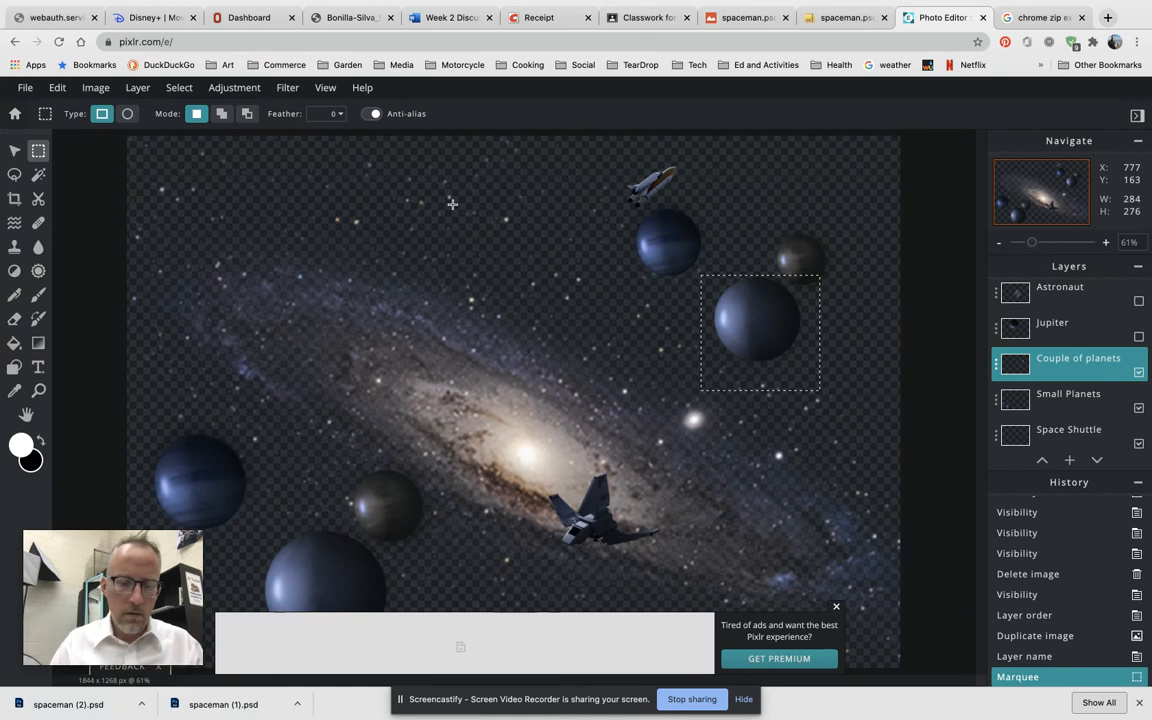
pyautogui.hotkey('ctrl', 'z')
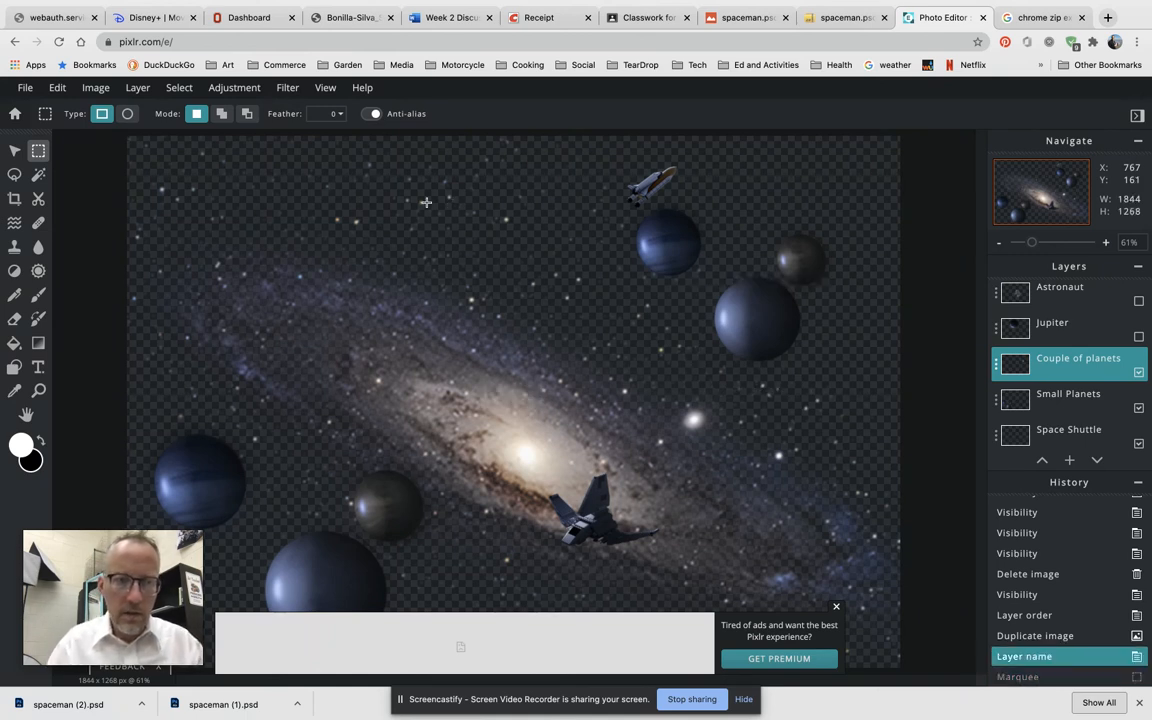
# Clear the largest planet from the Couple of planets layer using an elliptical selection of about 253 × 285 px, and deselect
pyautogui.click(127, 113)
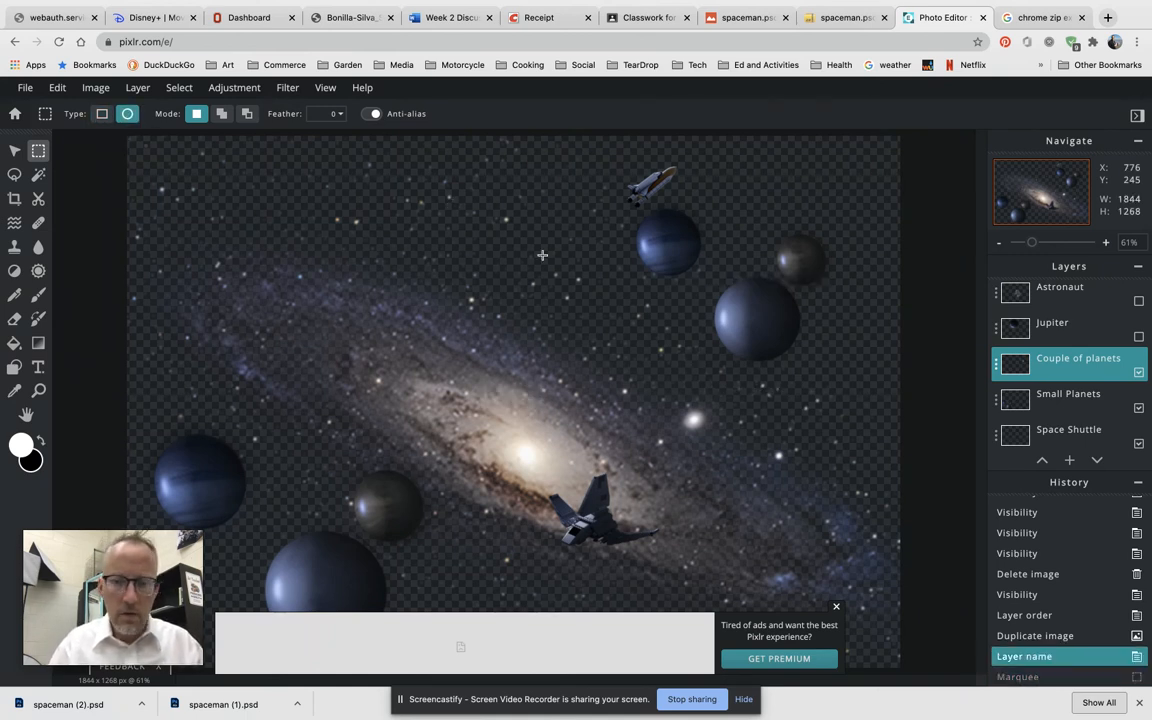
pyautogui.moveTo(802, 389); pyautogui.dragTo(697, 270)
pyautogui.scroll(10, 790, 346)
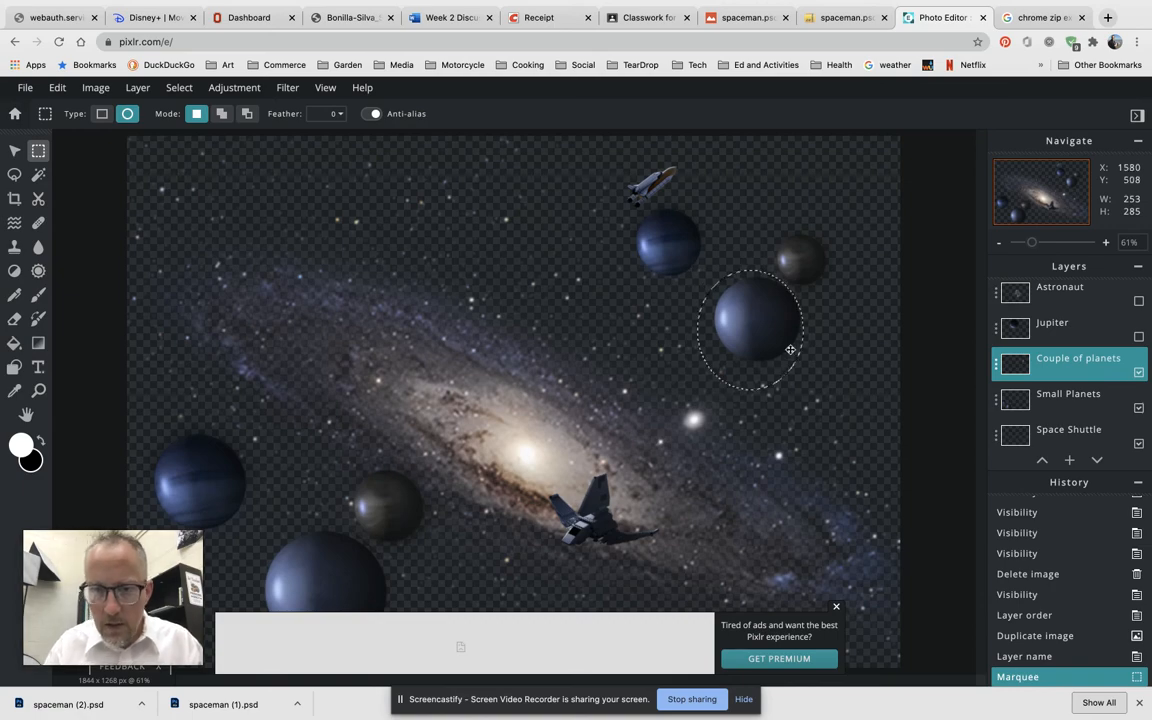
pyautogui.scroll(-8, 790, 347)
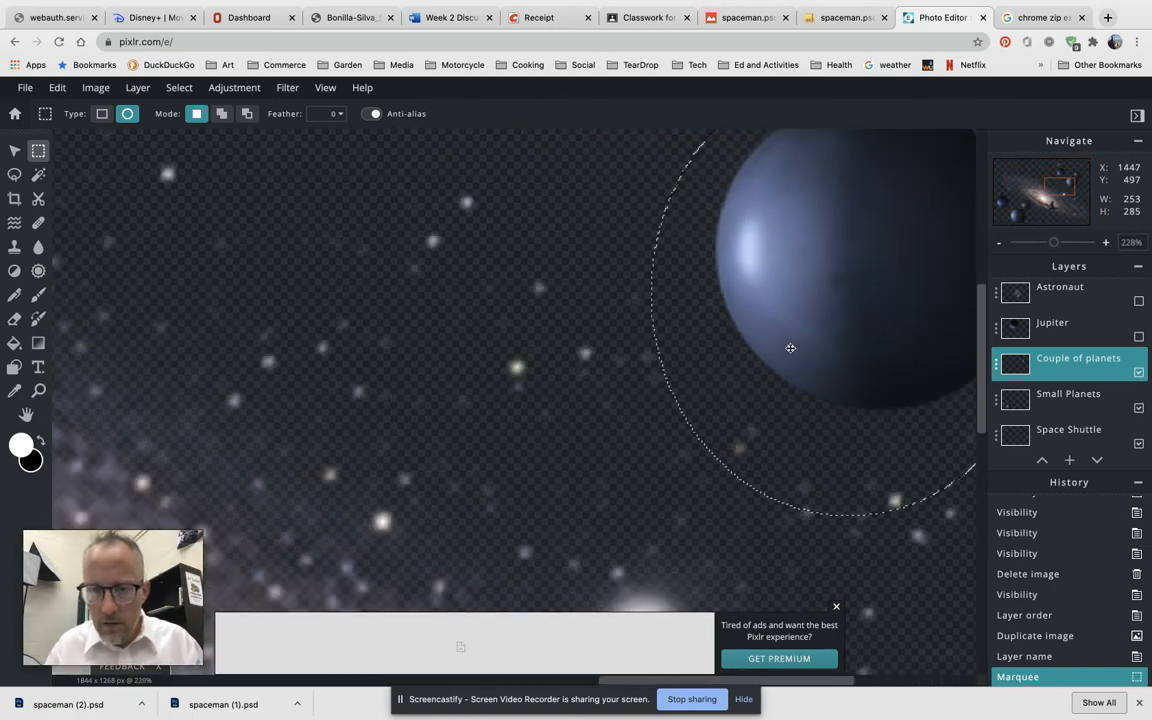
pyautogui.scroll(2, 790, 347)
pyautogui.scroll(-2, 790, 347)
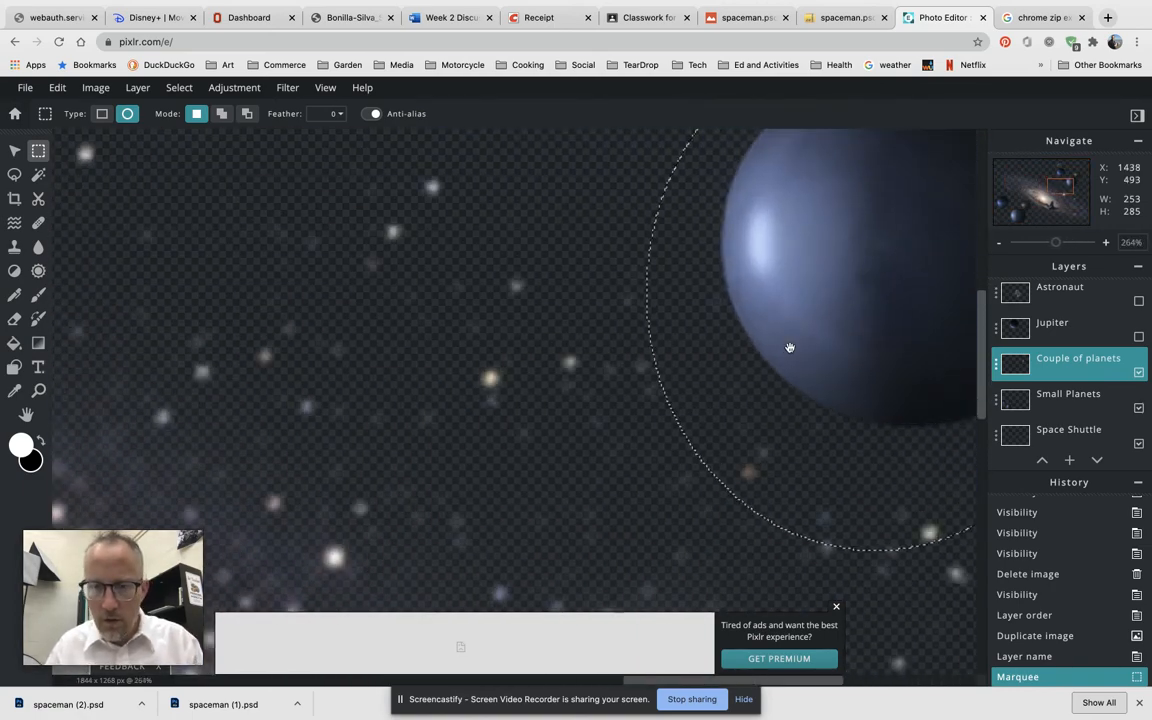
pyautogui.moveTo(790, 347); pyautogui.dragTo(490, 462)
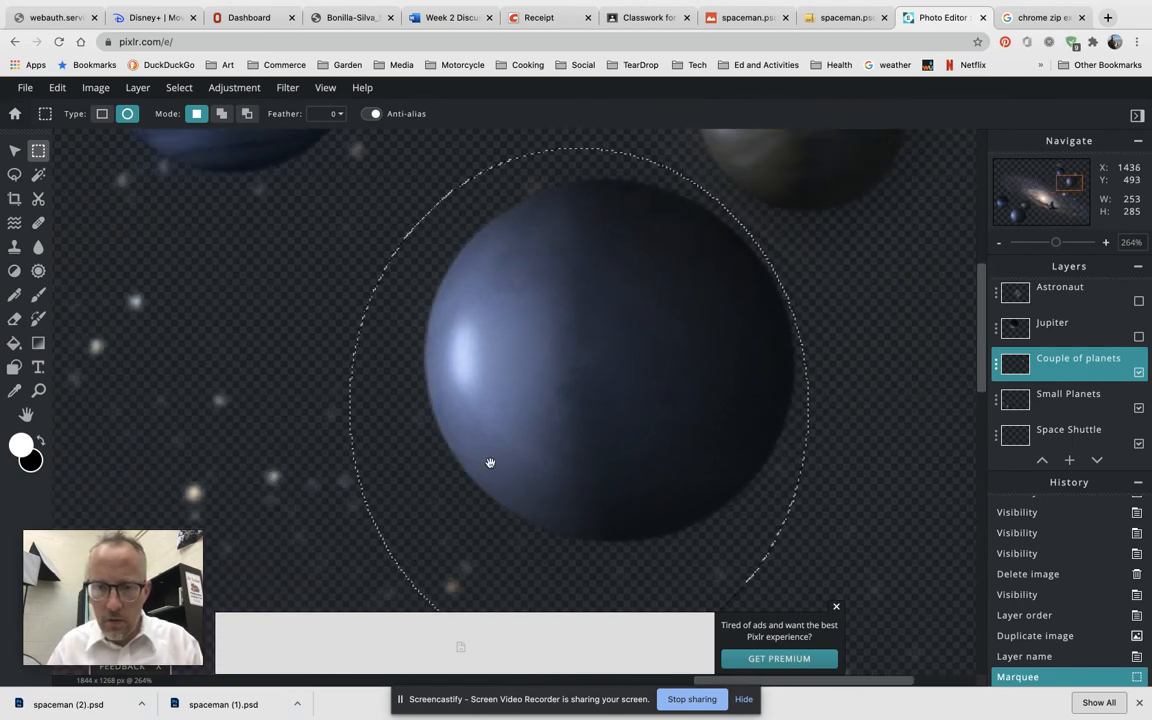
pyautogui.scroll(-6, 825, 324)
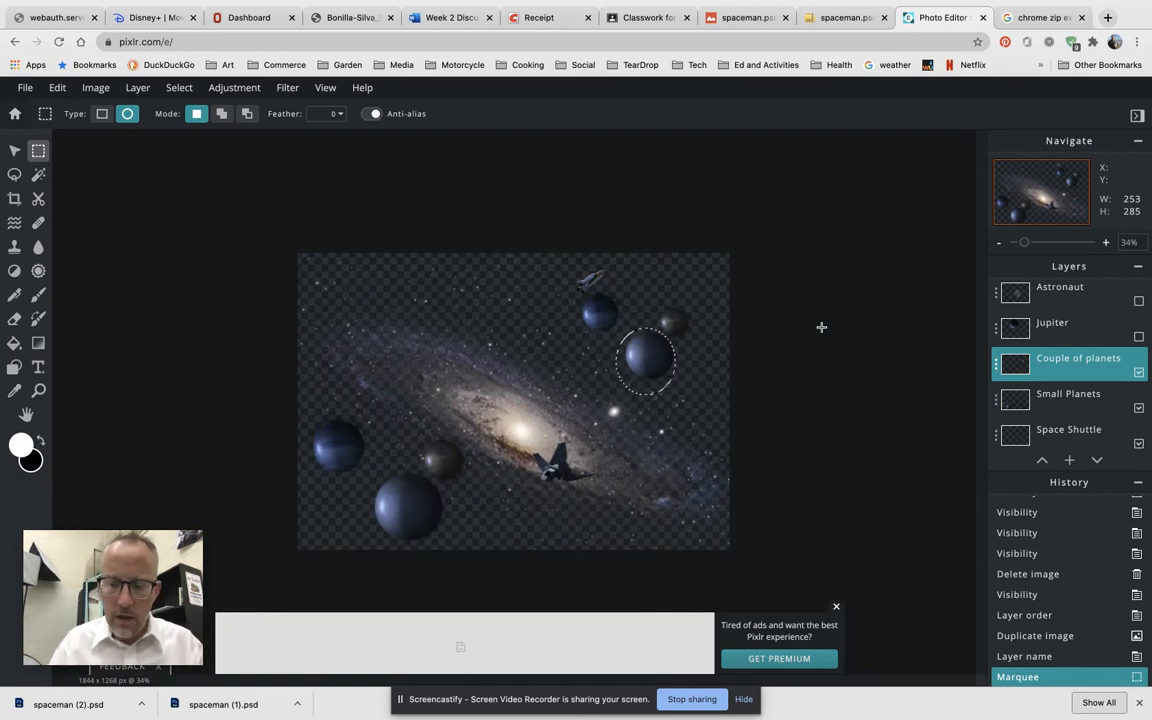
pyautogui.press('Delete')
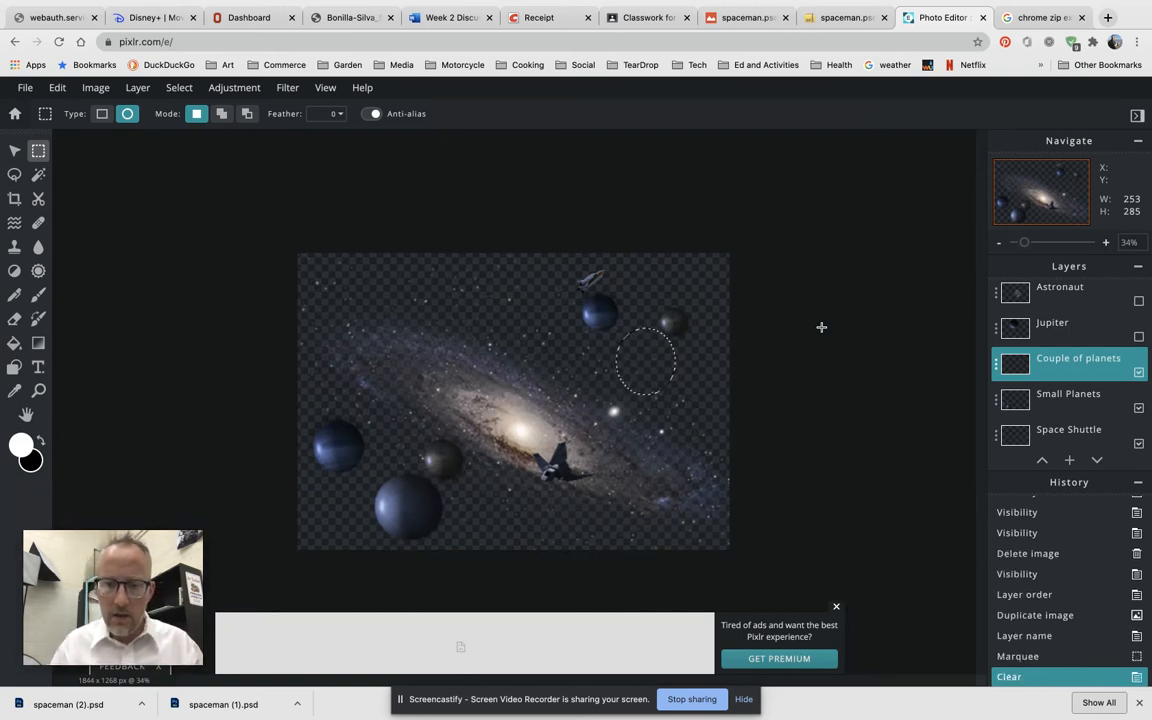
pyautogui.scroll(3, 821, 327)
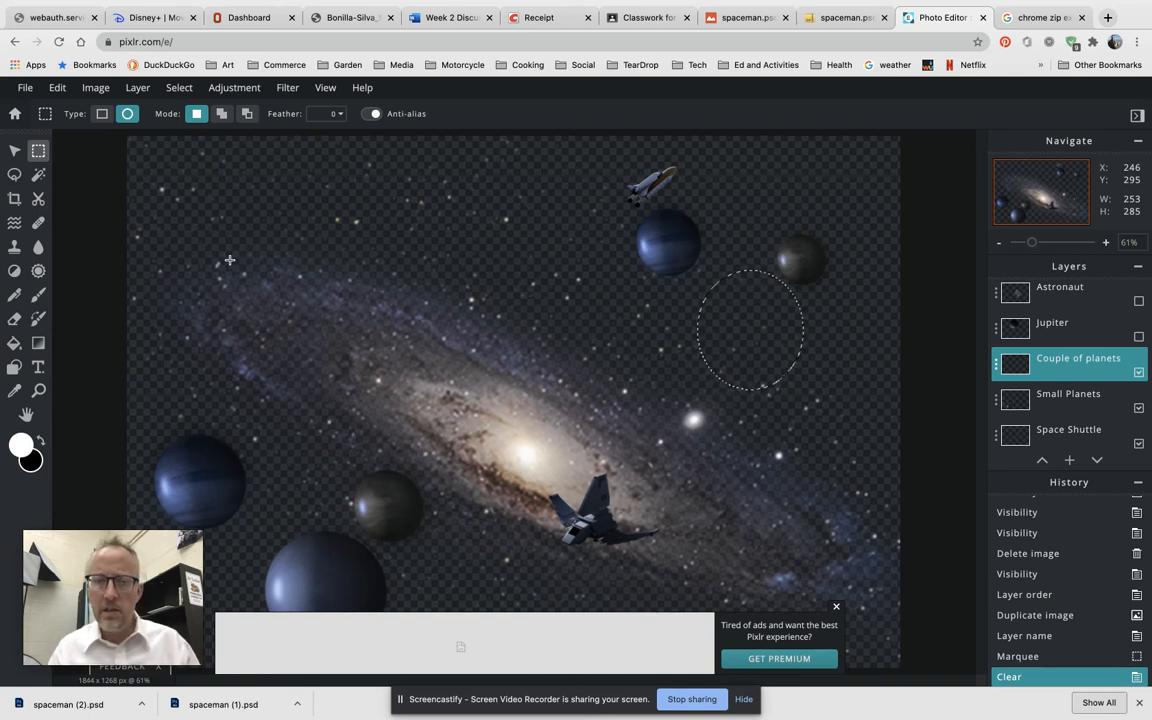
pyautogui.click(177, 90)
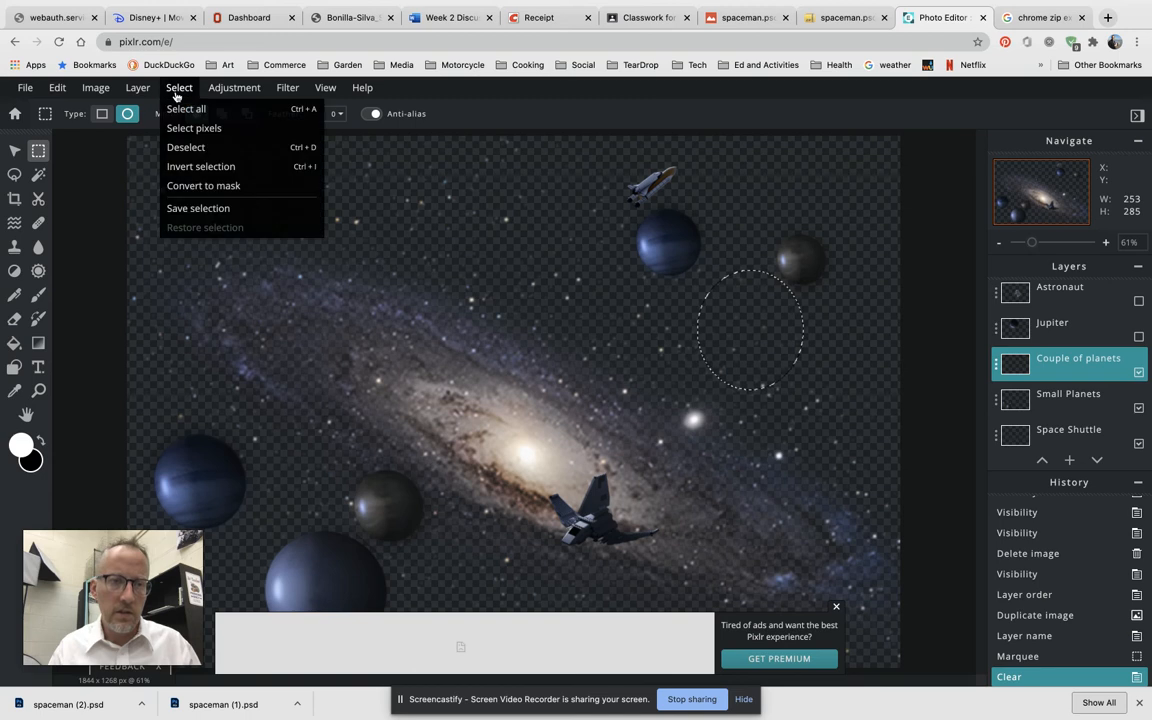
pyautogui.click(195, 149)
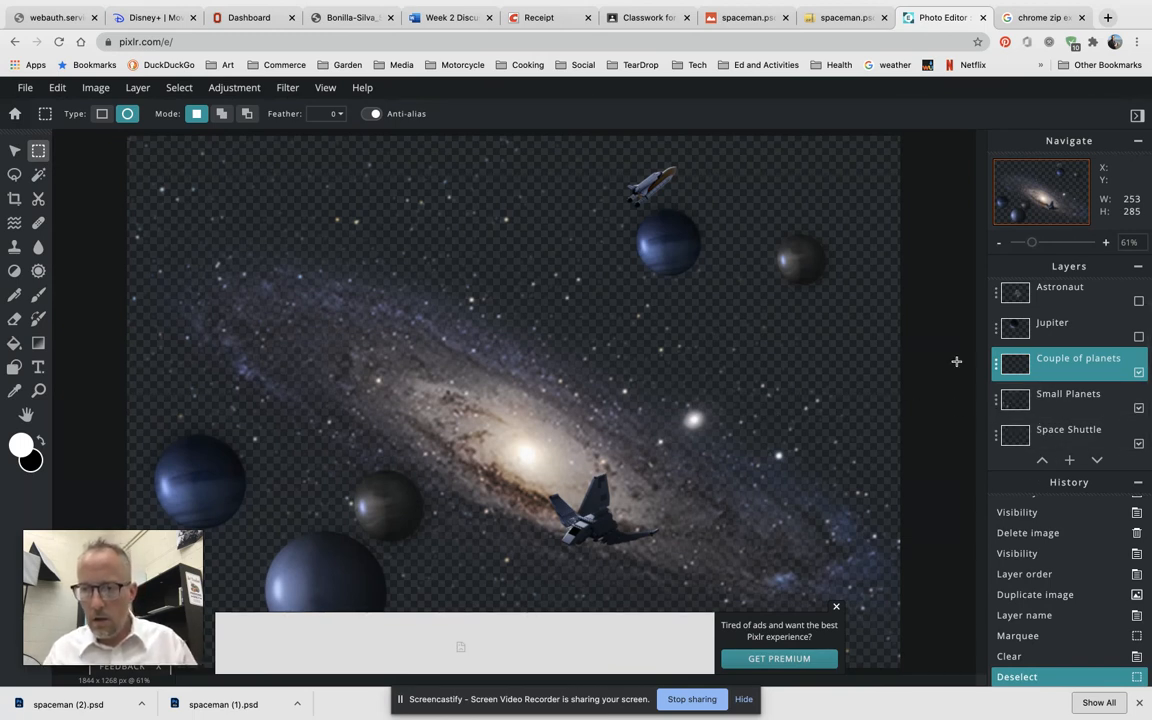
# Show the Astronaut layer and place the astronaut, tilted clockwise, beside the galaxy's core at about left 1107, top 586
pyautogui.click(1066, 290)
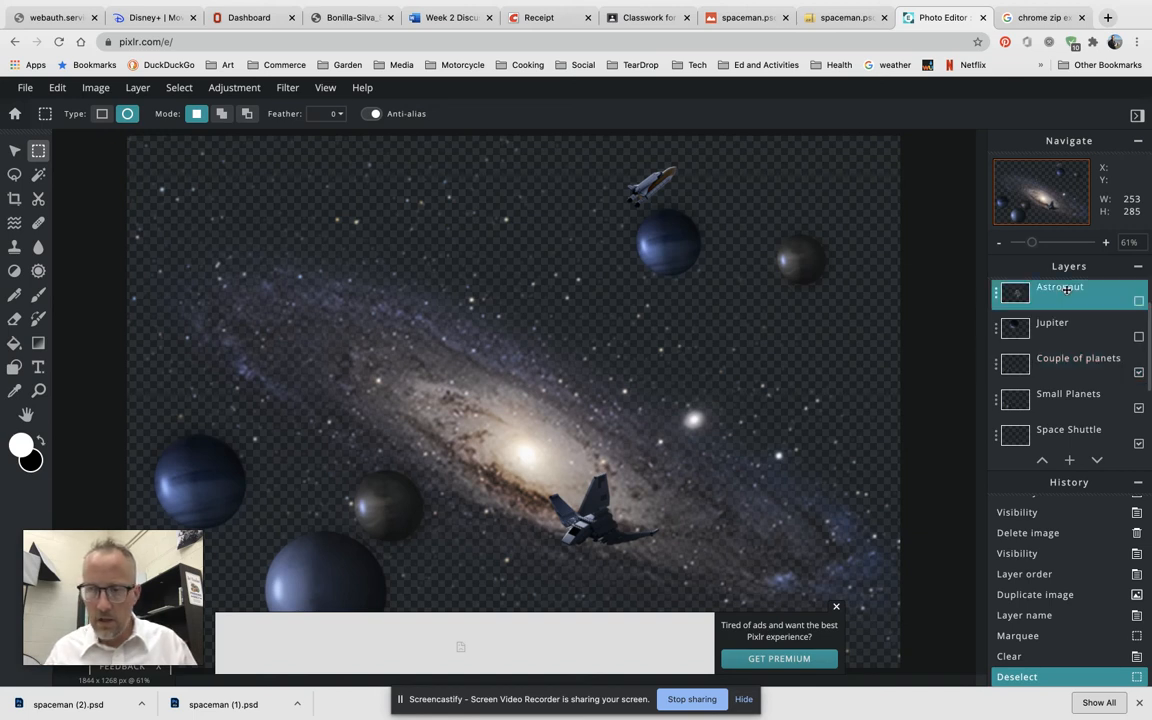
pyautogui.click(1139, 302)
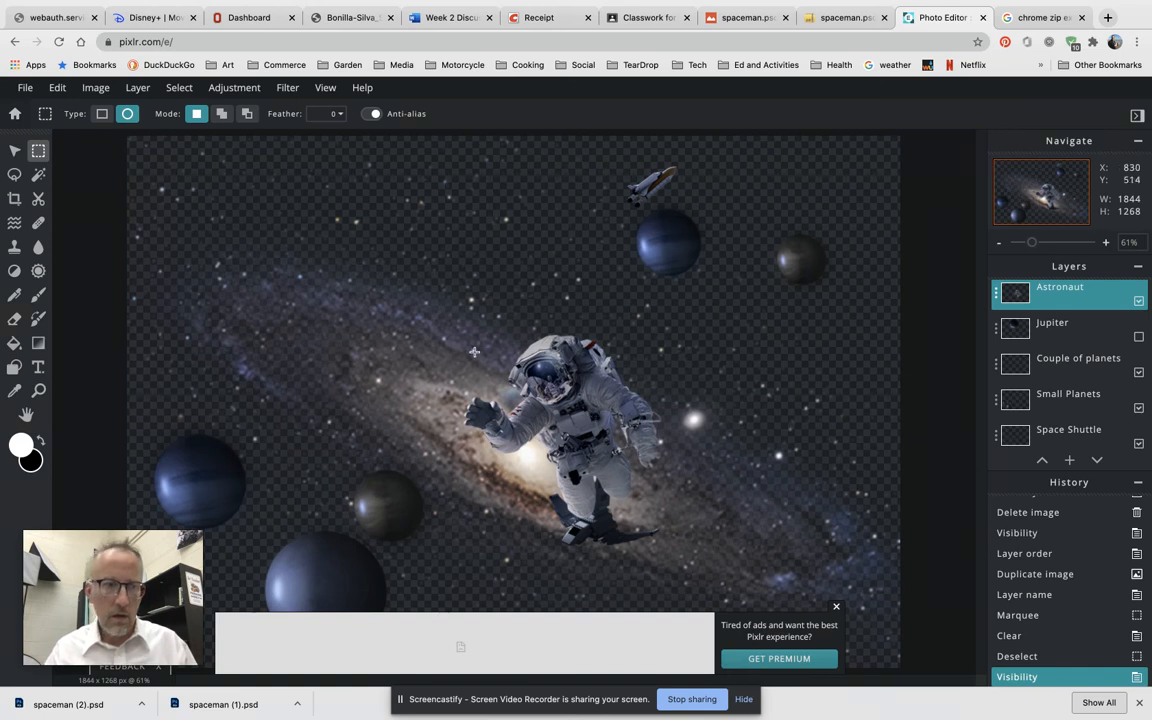
pyautogui.click(16, 150)
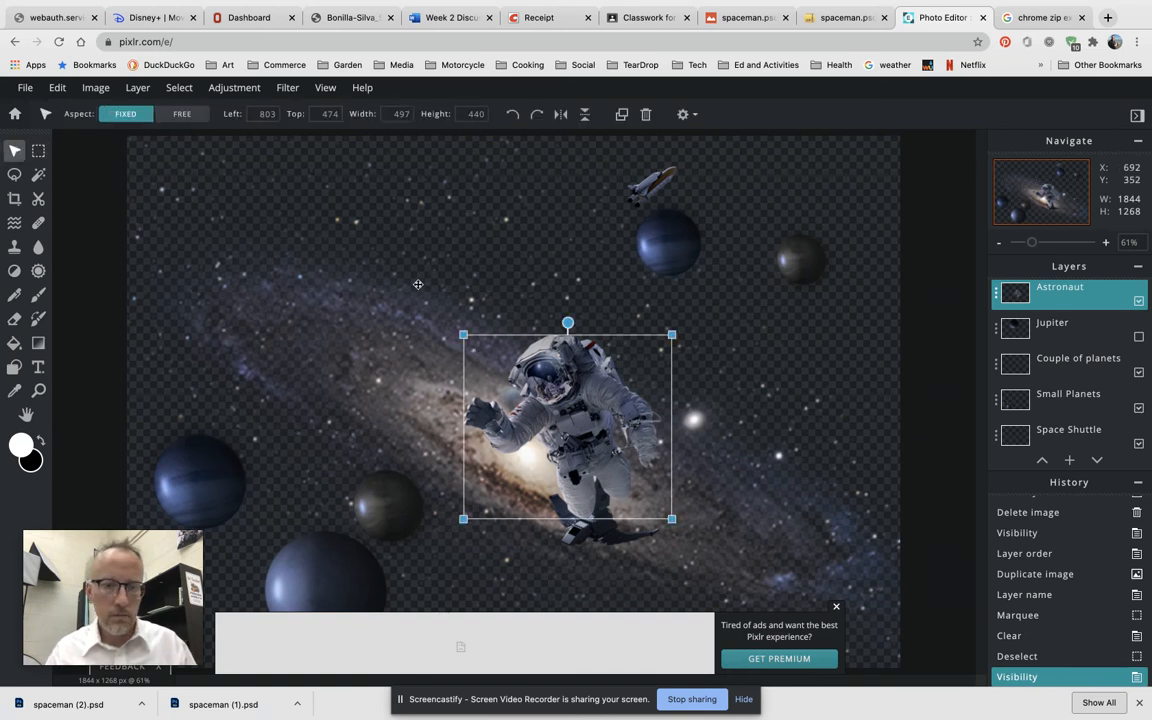
pyautogui.moveTo(492, 350); pyautogui.dragTo(686, 422)
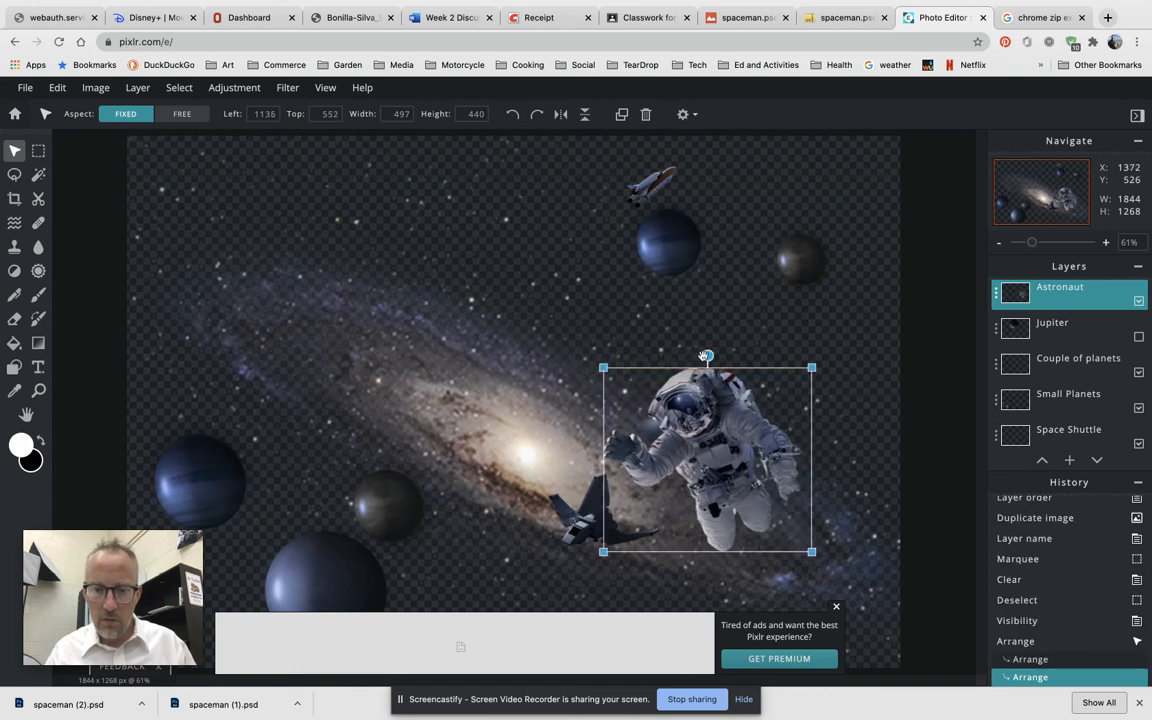
pyautogui.moveTo(707, 356); pyautogui.dragTo(745, 362)
pyautogui.moveTo(645, 406); pyautogui.dragTo(633, 421)
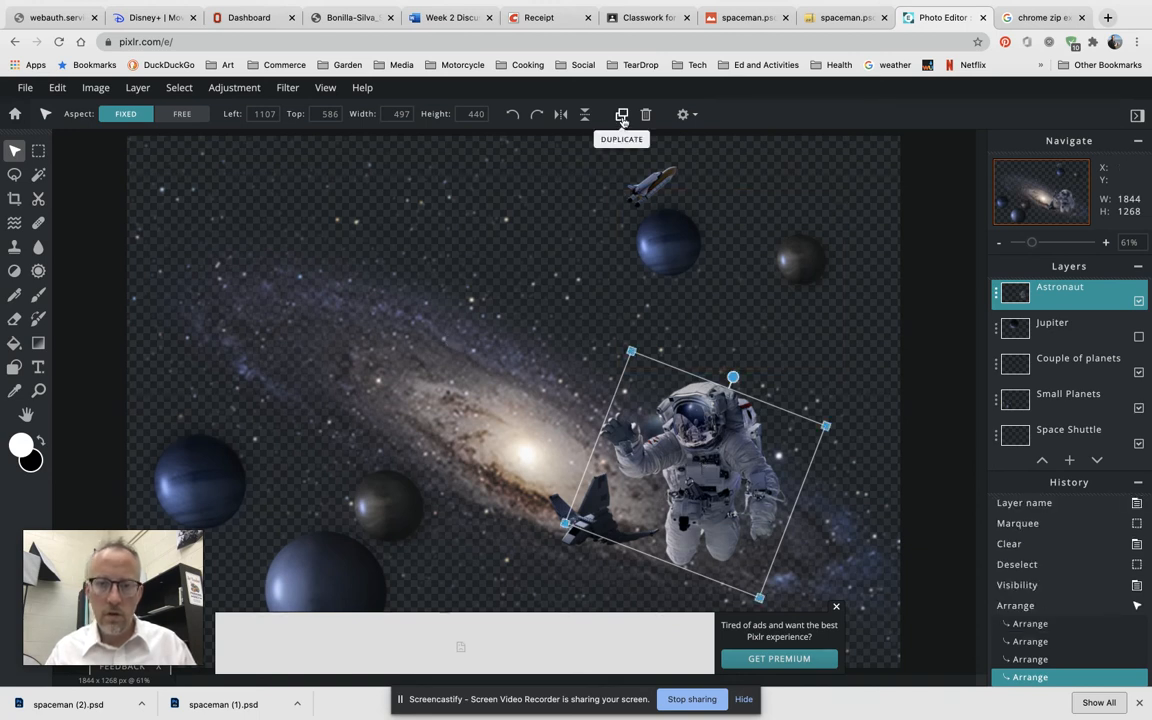
# Duplicate the Astronaut layer and move the copy over the galaxy's core to about left 764, top 445
pyautogui.click(994, 291)
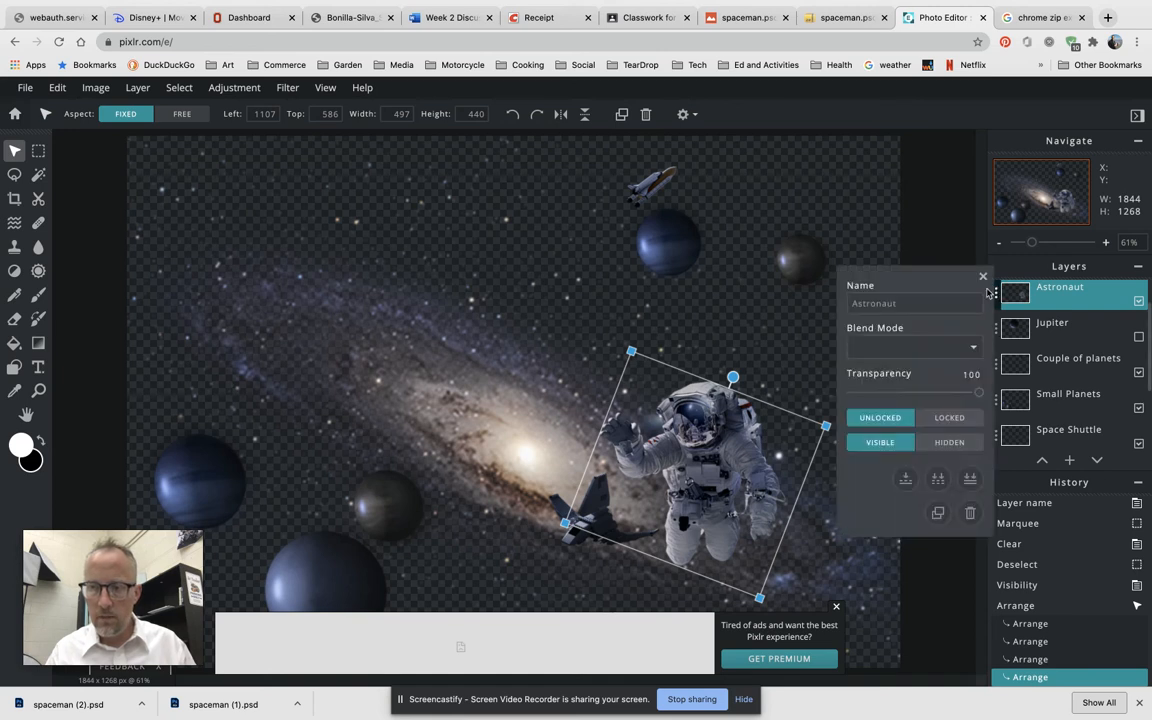
pyautogui.click(937, 512)
pyautogui.moveTo(703, 477); pyautogui.dragTo(494, 391)
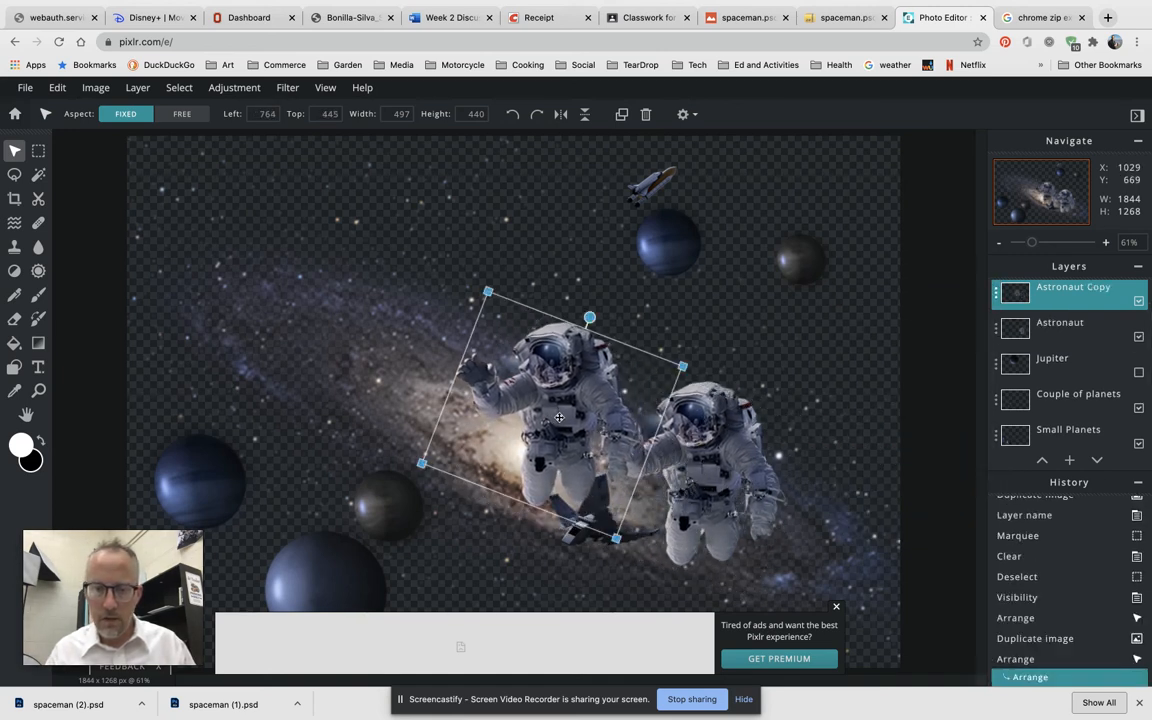
# Rename the duplicated astronaut layer as "Astronaut biggie"
pyautogui.doubleClick(1019, 291)
pyautogui.click(915, 303)
pyautogui.press('BackSpace')
pyautogui.press('BackSpace')
pyautogui.press('BackSpace')
pyautogui.press('BackSpace')
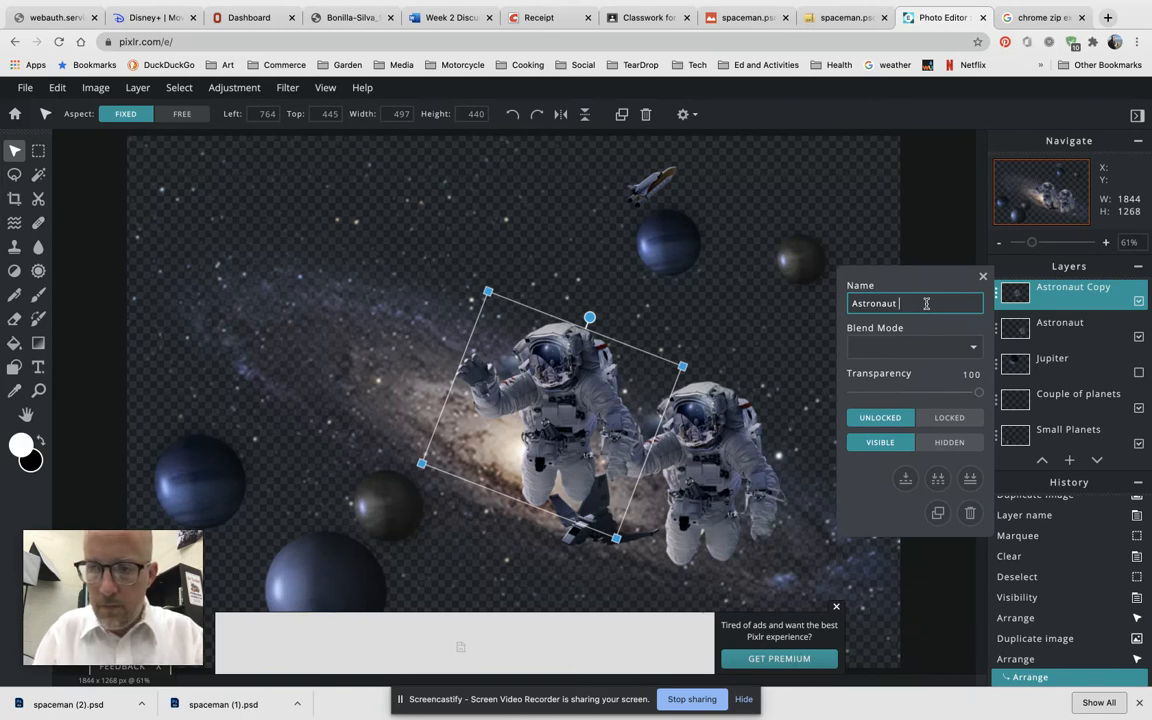
pyautogui.write('bigge')
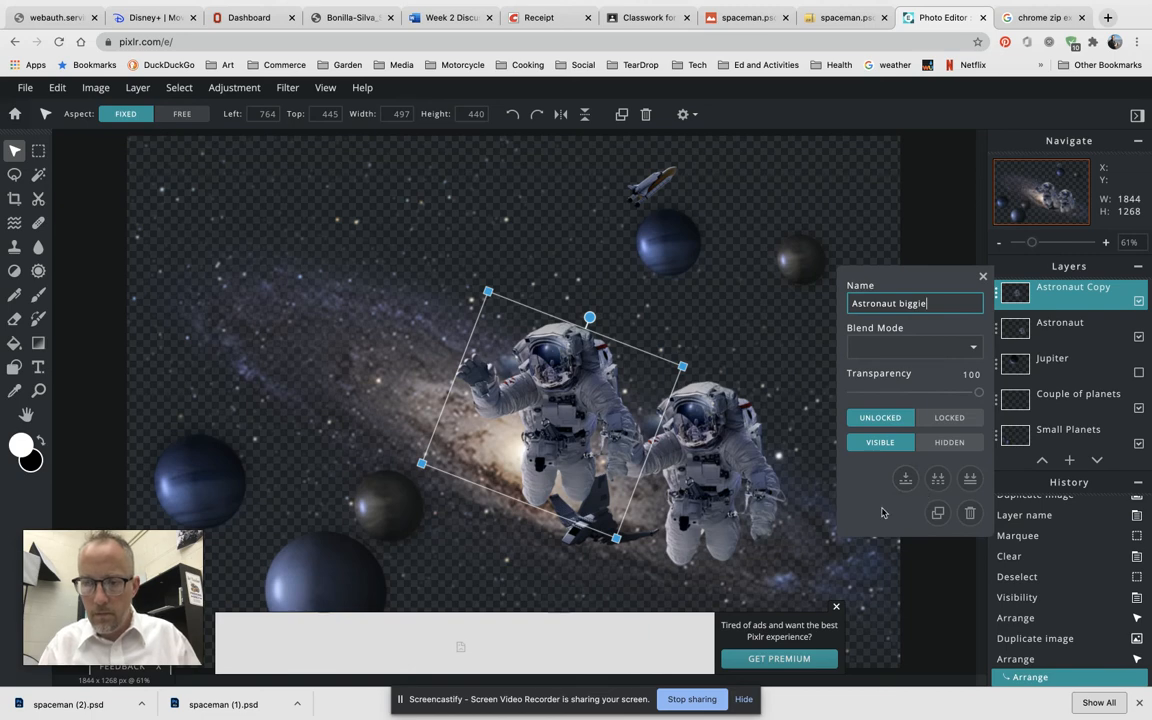
pyautogui.click(981, 276)
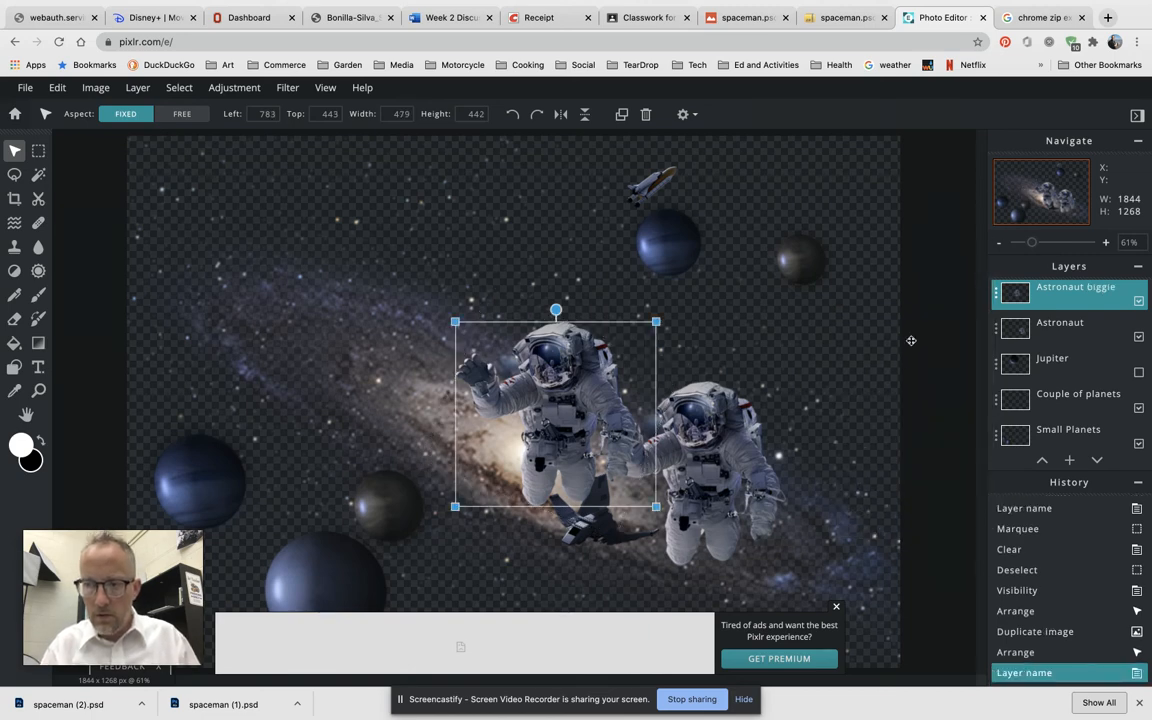
# Enlarge the Astronaut biggie proportionally to about 896 × 827 px and move it to about left 75, top 87
pyautogui.moveTo(594, 431); pyautogui.dragTo(417, 311)
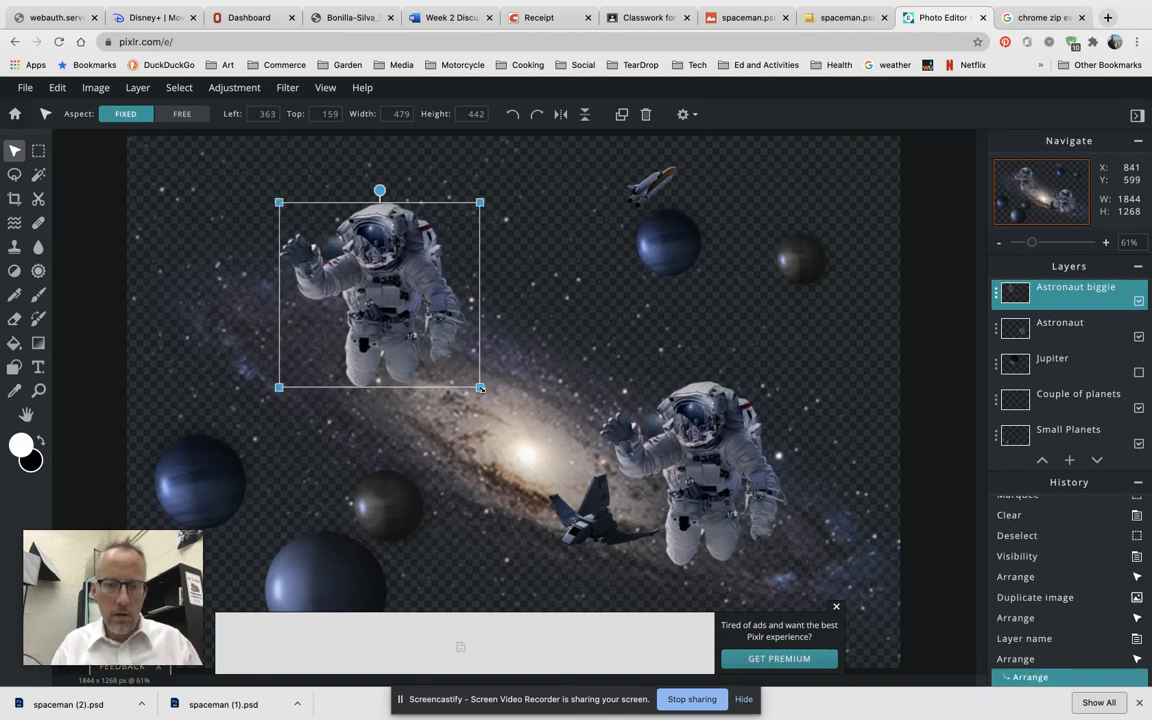
pyautogui.moveTo(480, 388); pyautogui.dragTo(654, 548)
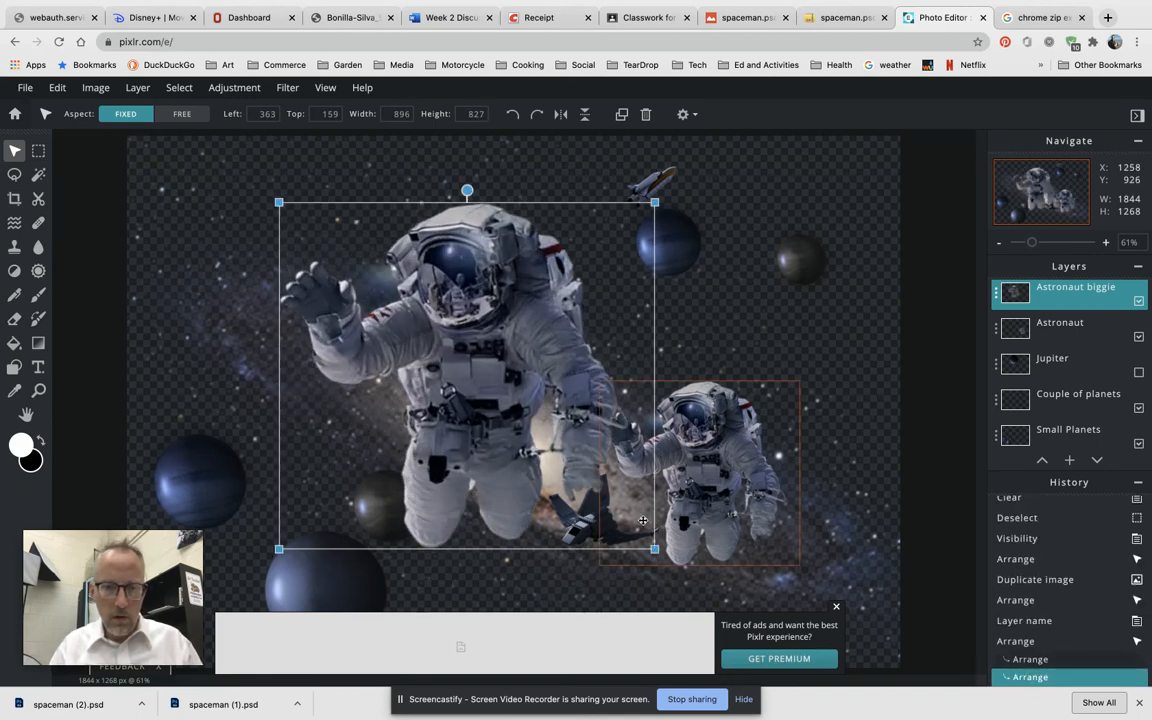
pyautogui.moveTo(499, 473); pyautogui.dragTo(379, 444)
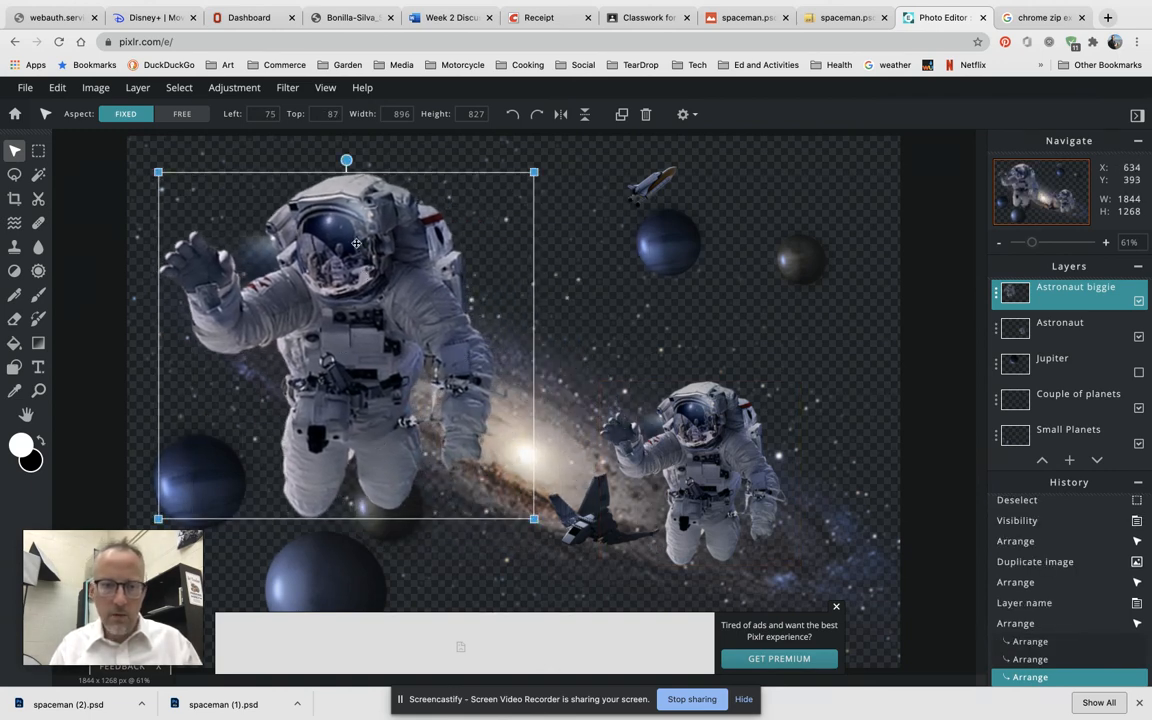
pyautogui.moveTo(345, 158); pyautogui.dragTo(343, 156)
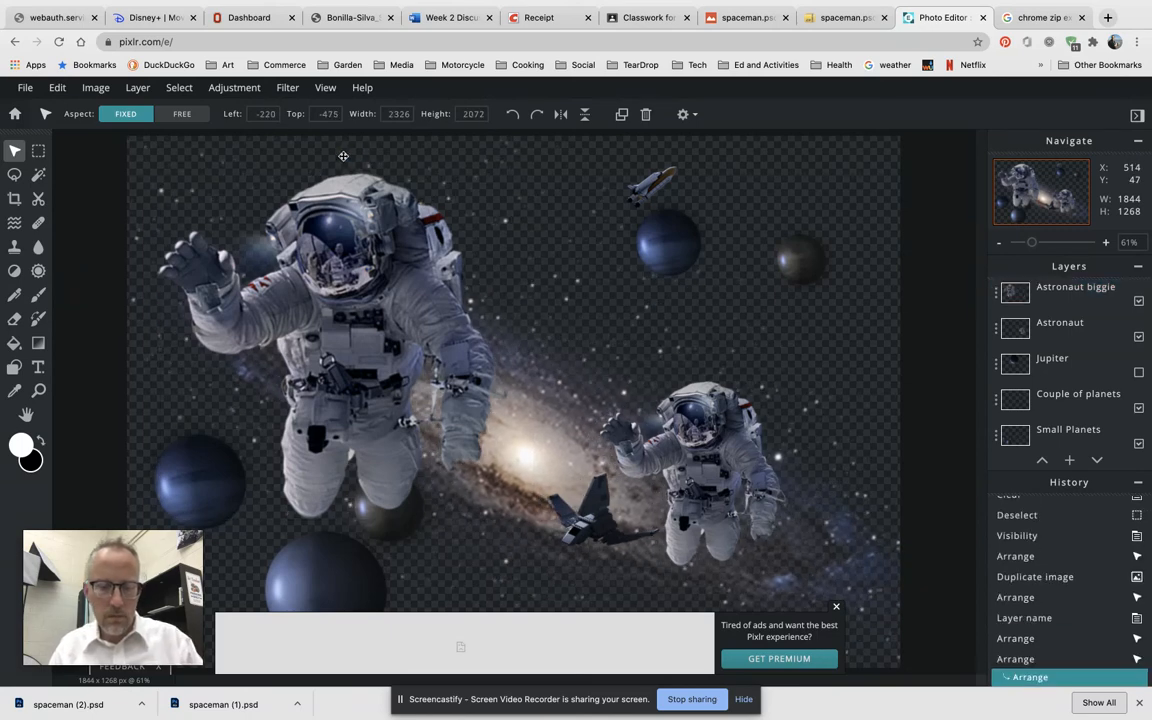
pyautogui.hotkey('ctrl', 'z')
pyautogui.hotkey('ctrl', 'z')
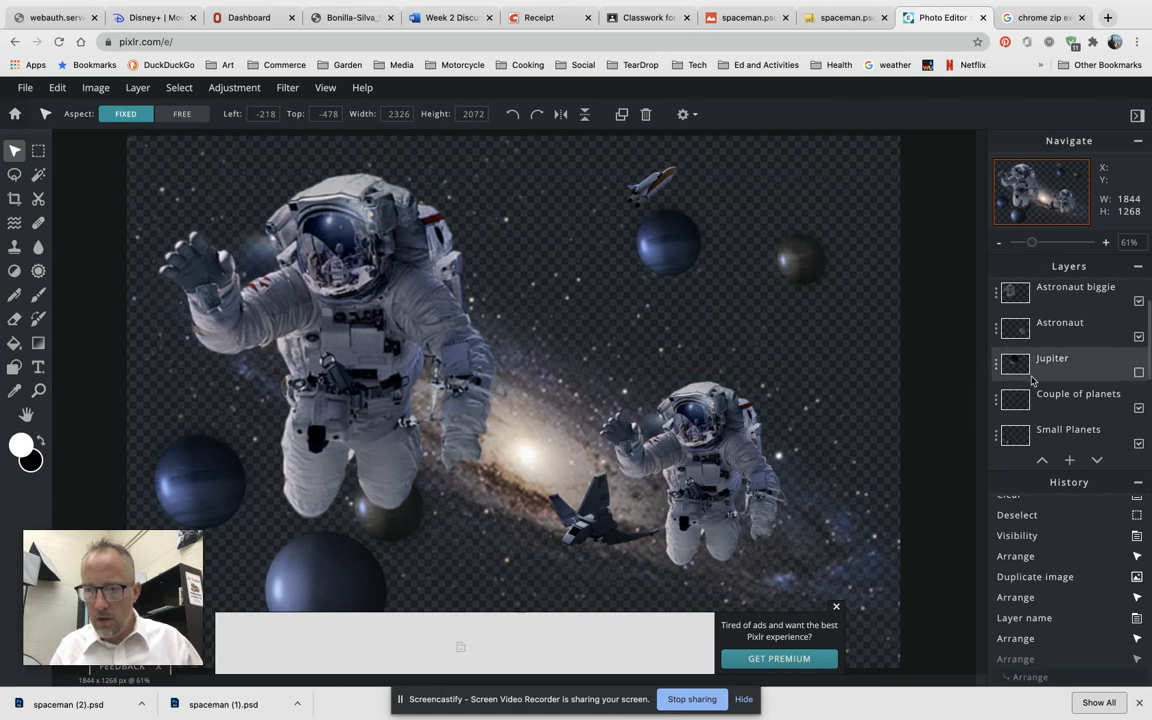
# Tilt the Astronaut biggie clockwise and flip it horizontally so its raised hand points toward the galaxy
pyautogui.click(352, 227)
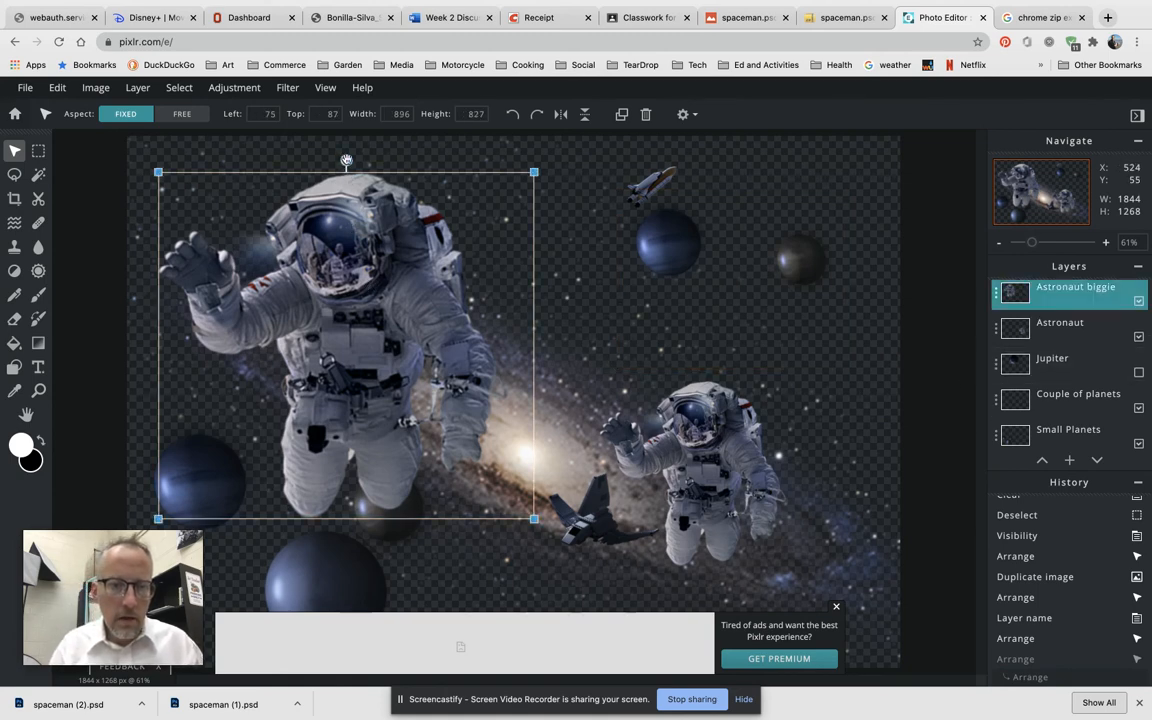
pyautogui.moveTo(346, 160); pyautogui.dragTo(401, 168)
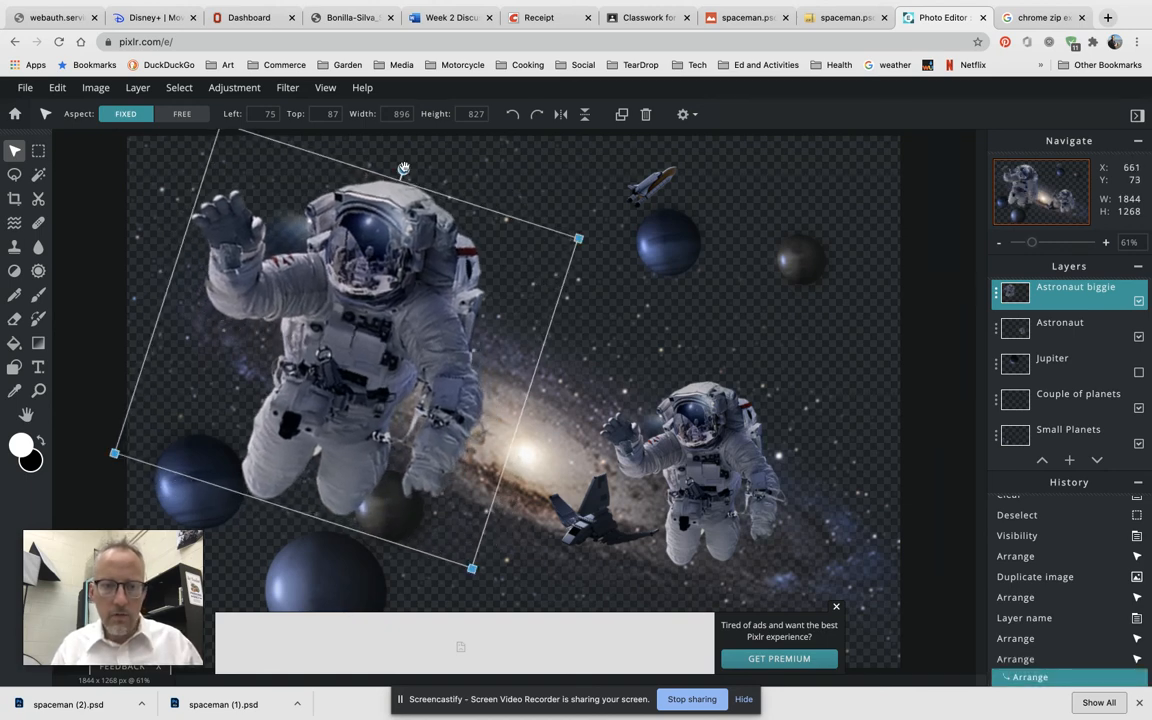
pyautogui.click(561, 115)
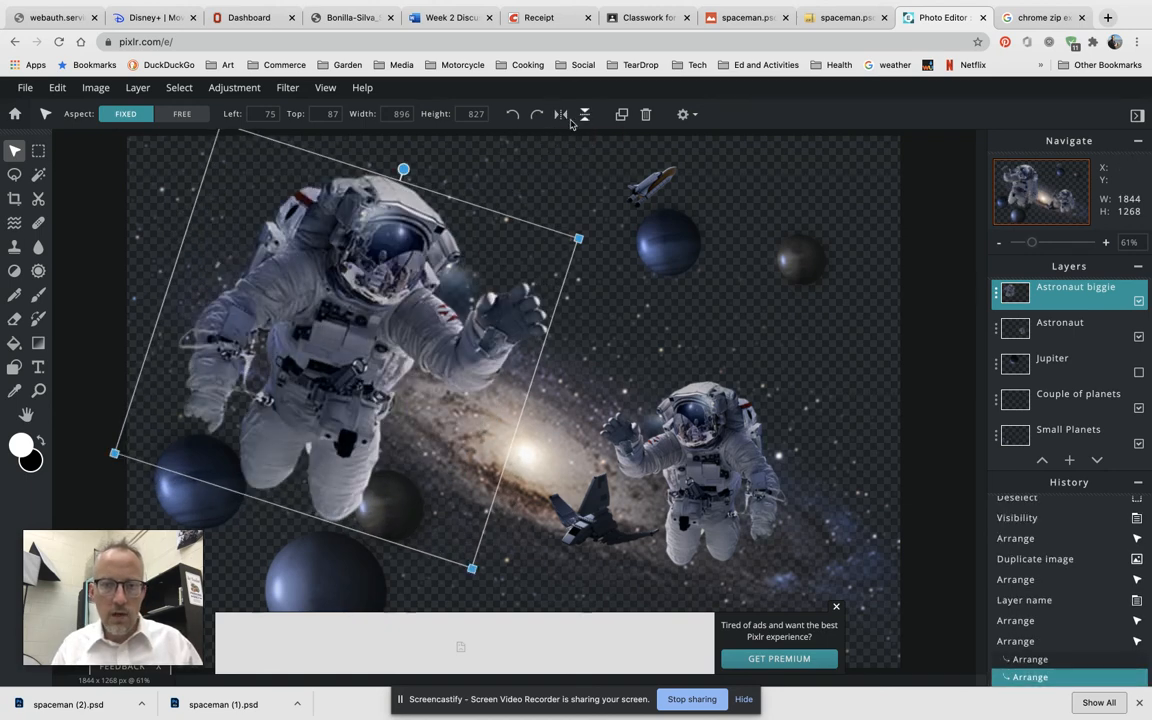
pyautogui.click(561, 115)
pyautogui.click(561, 115)
pyautogui.click(561, 115)
pyautogui.click(561, 115)
pyautogui.click(561, 115)
pyautogui.click(561, 115)
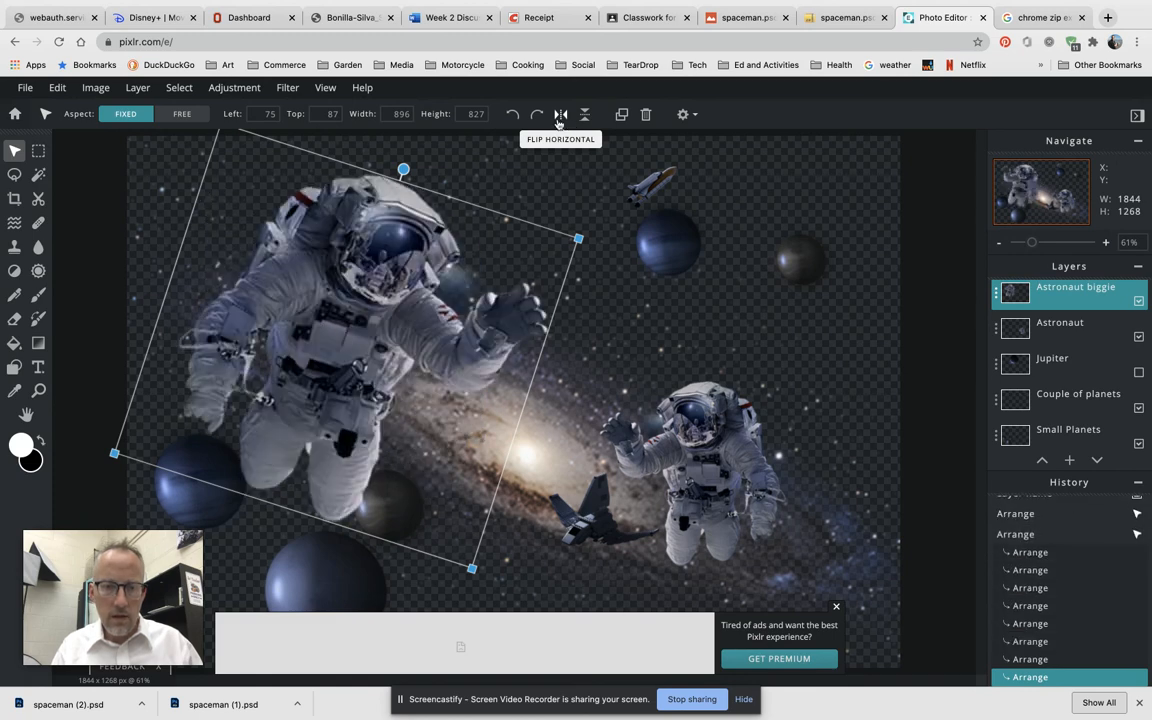
pyautogui.click(561, 115)
pyautogui.click(561, 115)
pyautogui.click(561, 115)
pyautogui.click(561, 115)
pyautogui.click(561, 115)
pyautogui.click(561, 115)
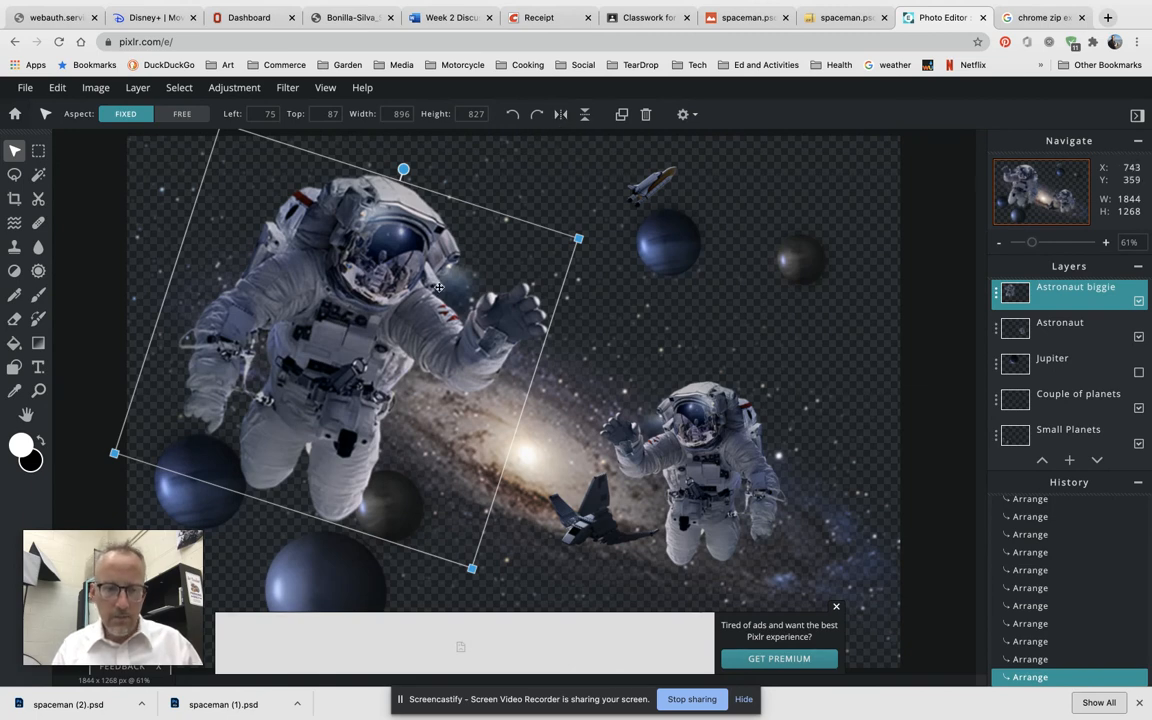
# Enlarge the Astronaut biggie to about 1073 × 990 px and shift it partly off the canvas to about left -59, top -26
pyautogui.scroll(-5, 440, 289)
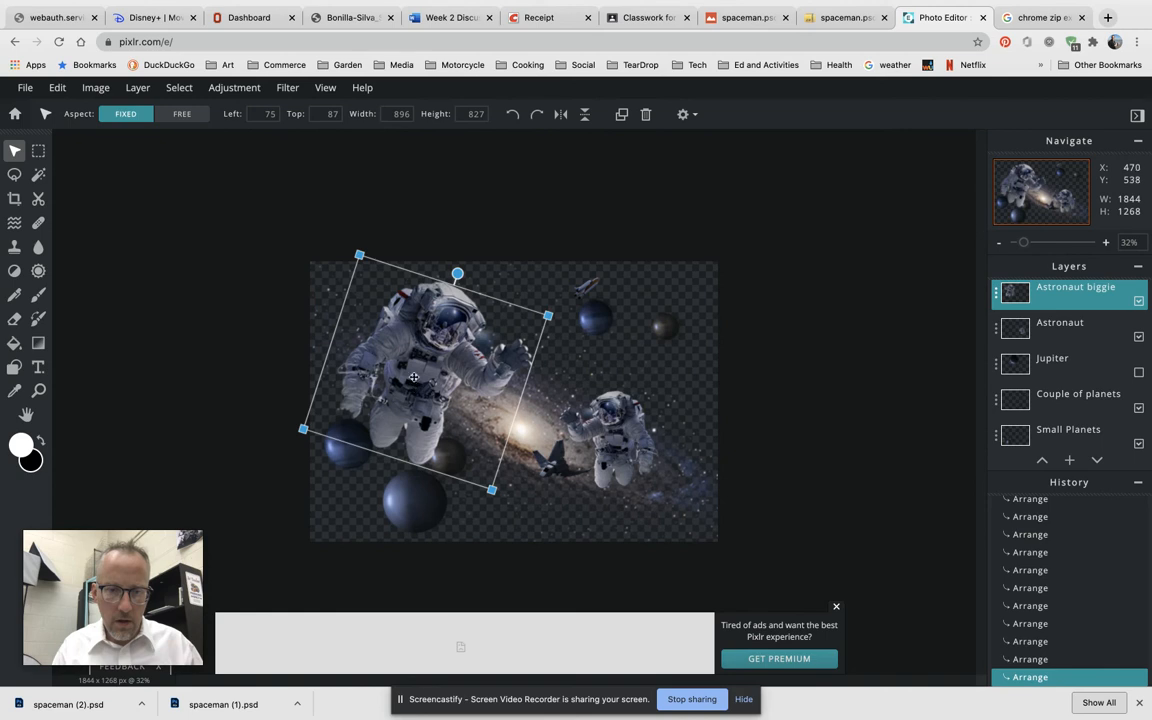
pyautogui.moveTo(441, 354); pyautogui.dragTo(403, 357)
pyautogui.moveTo(515, 315); pyautogui.dragTo(563, 293)
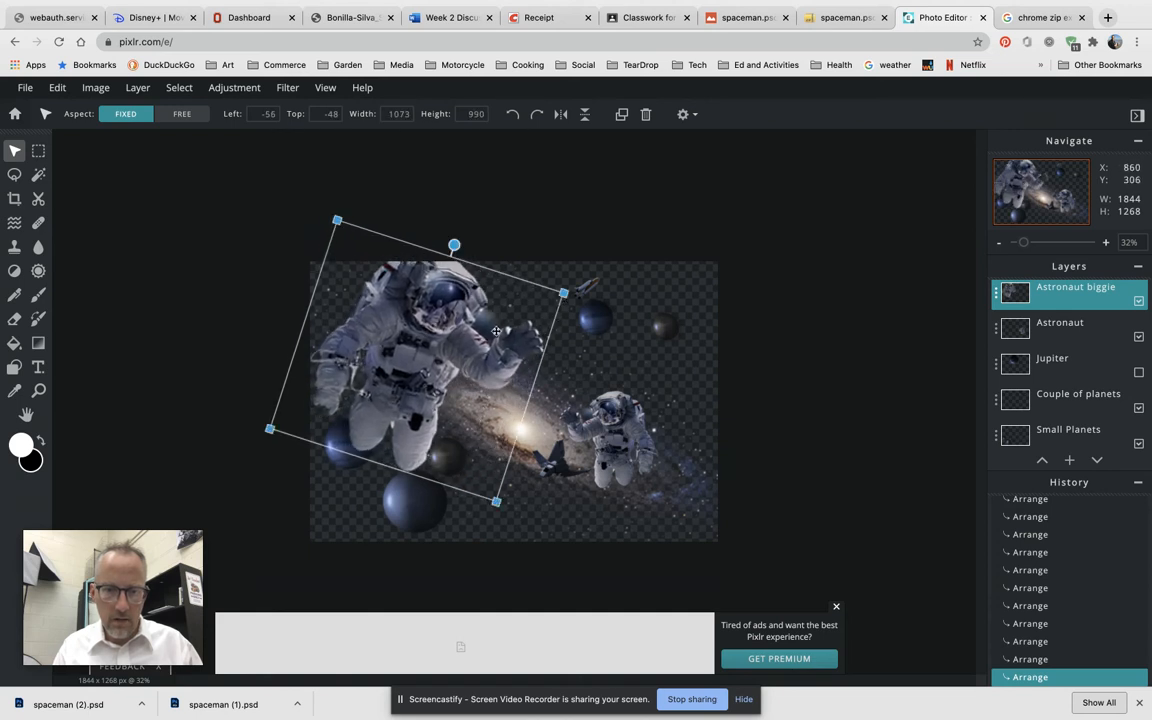
pyautogui.moveTo(504, 330); pyautogui.dragTo(503, 337)
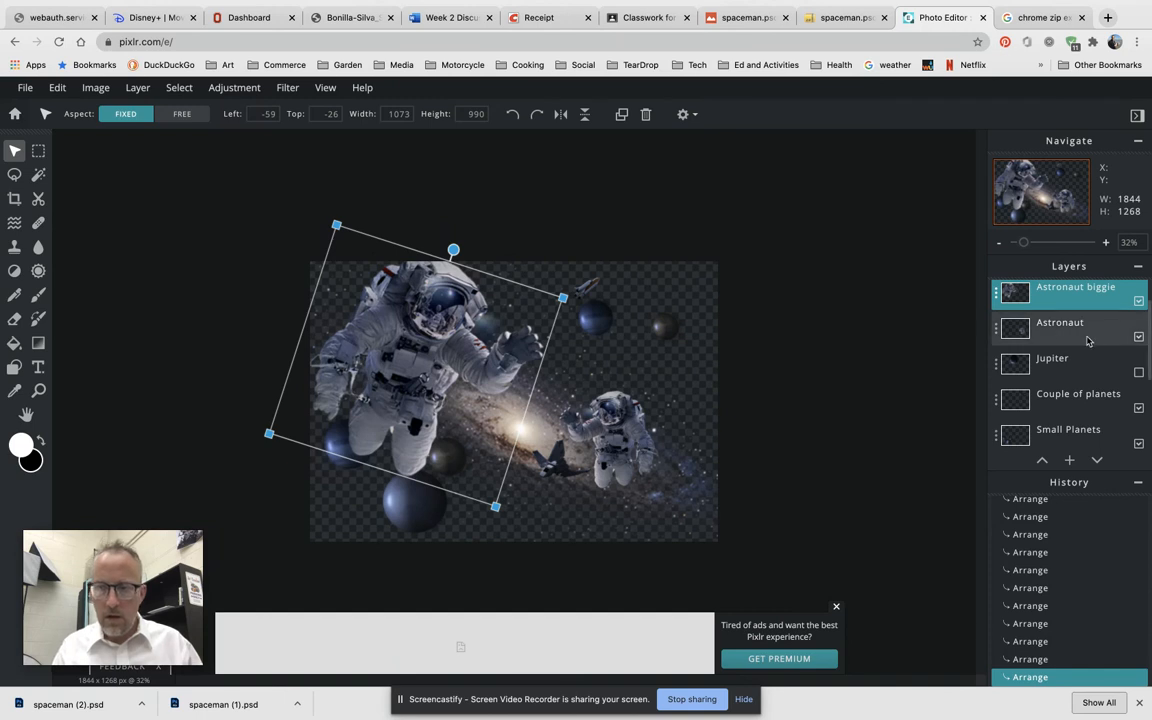
# Show the Stars layer behind the composition, deselect all layers and fit the image to the workspace
pyautogui.scroll(-3, 1088, 341)
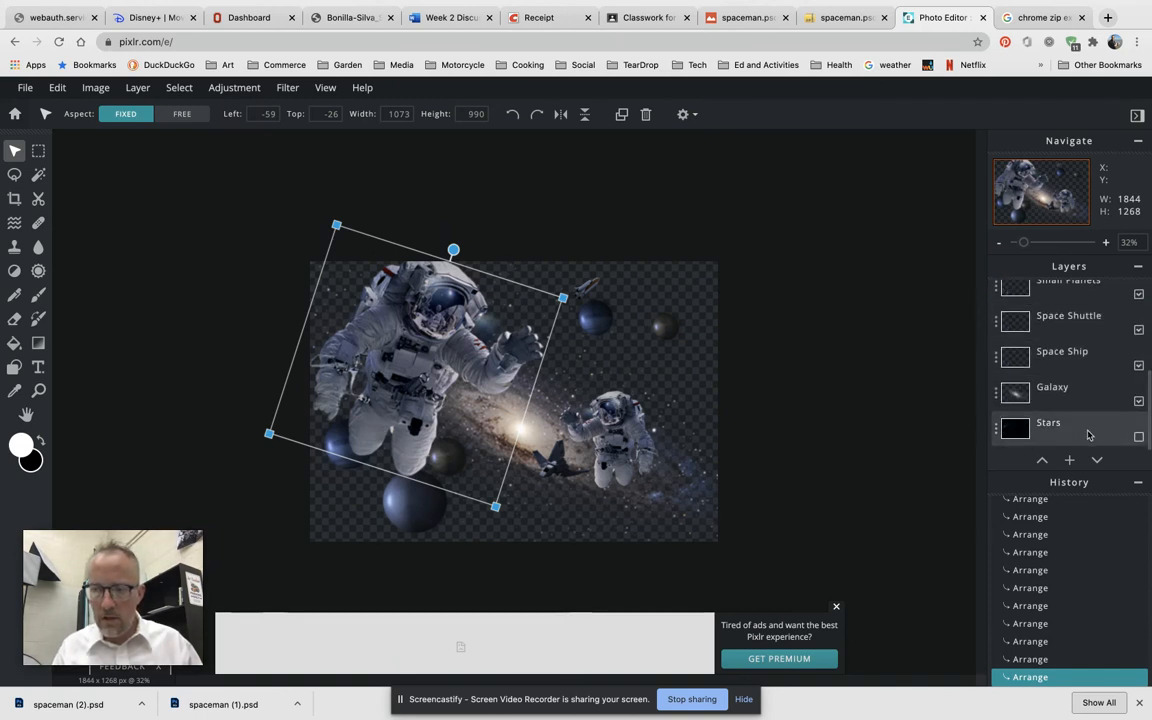
pyautogui.click(1138, 438)
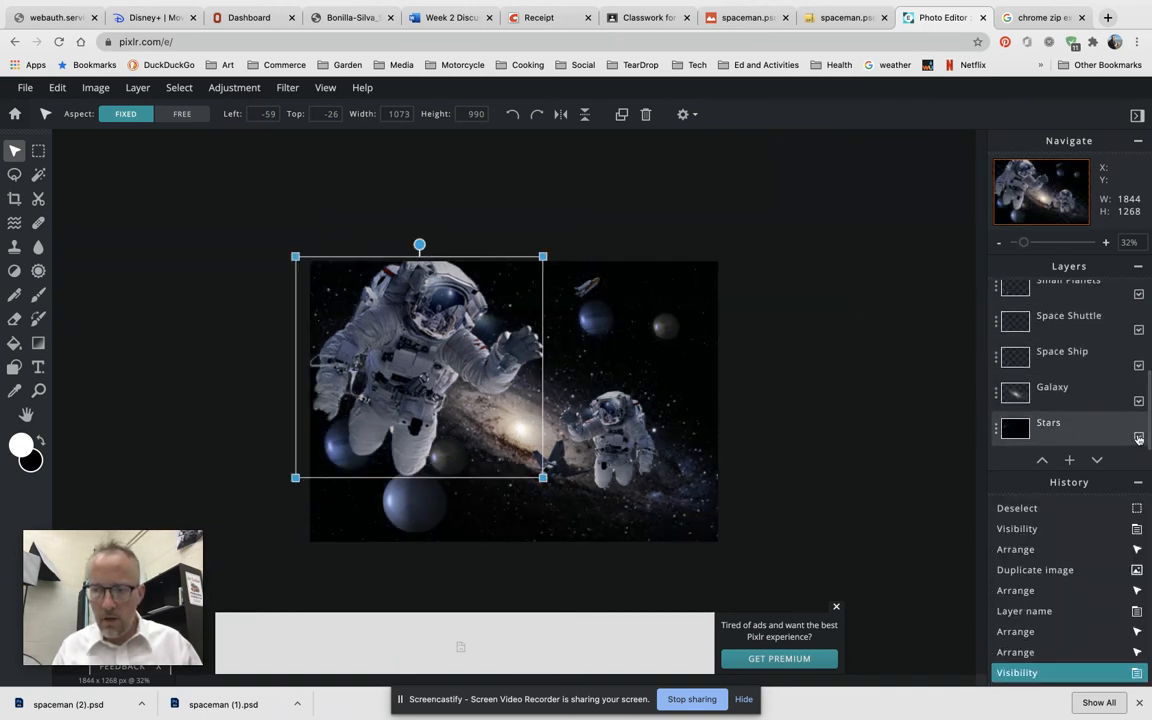
pyautogui.click(923, 474)
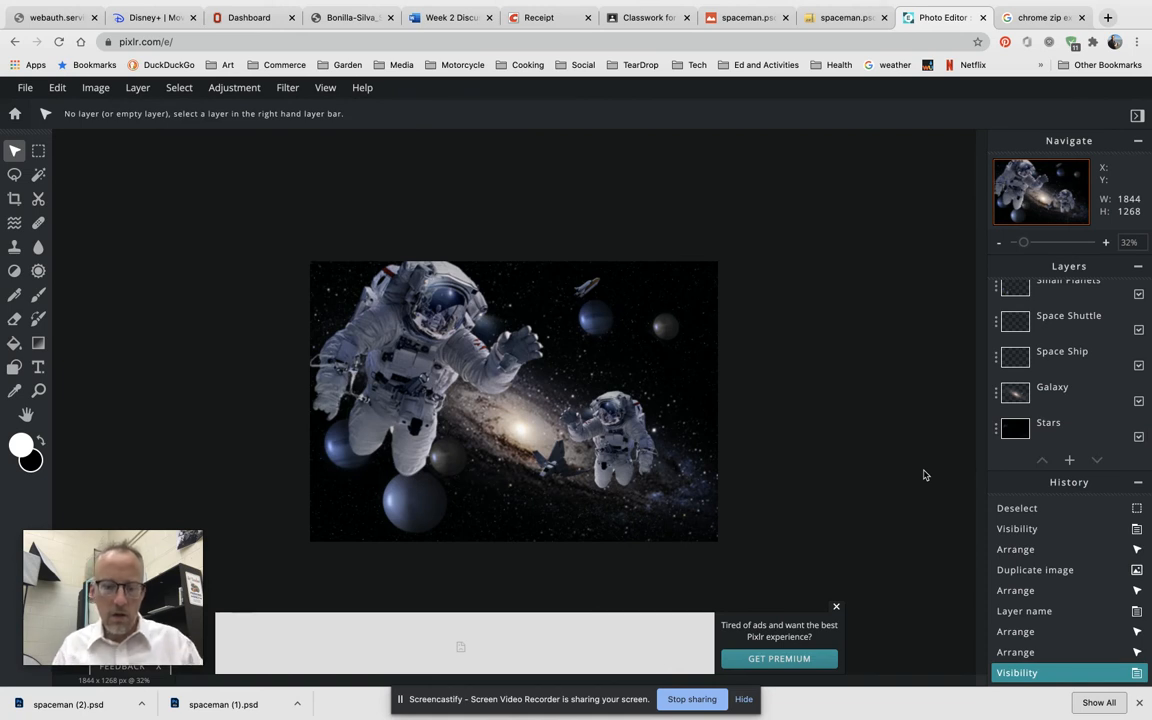
pyautogui.press('super+0')
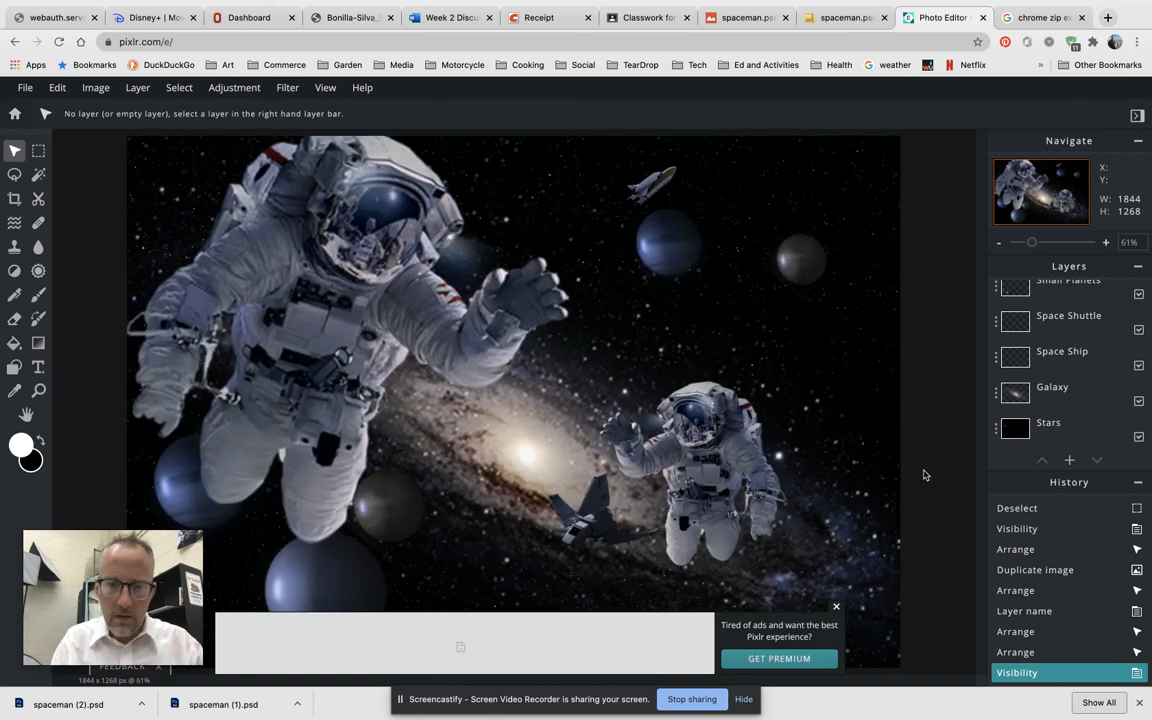
# Export the image under the file name "spaceman working" with the PXD file type
pyautogui.click(27, 89)
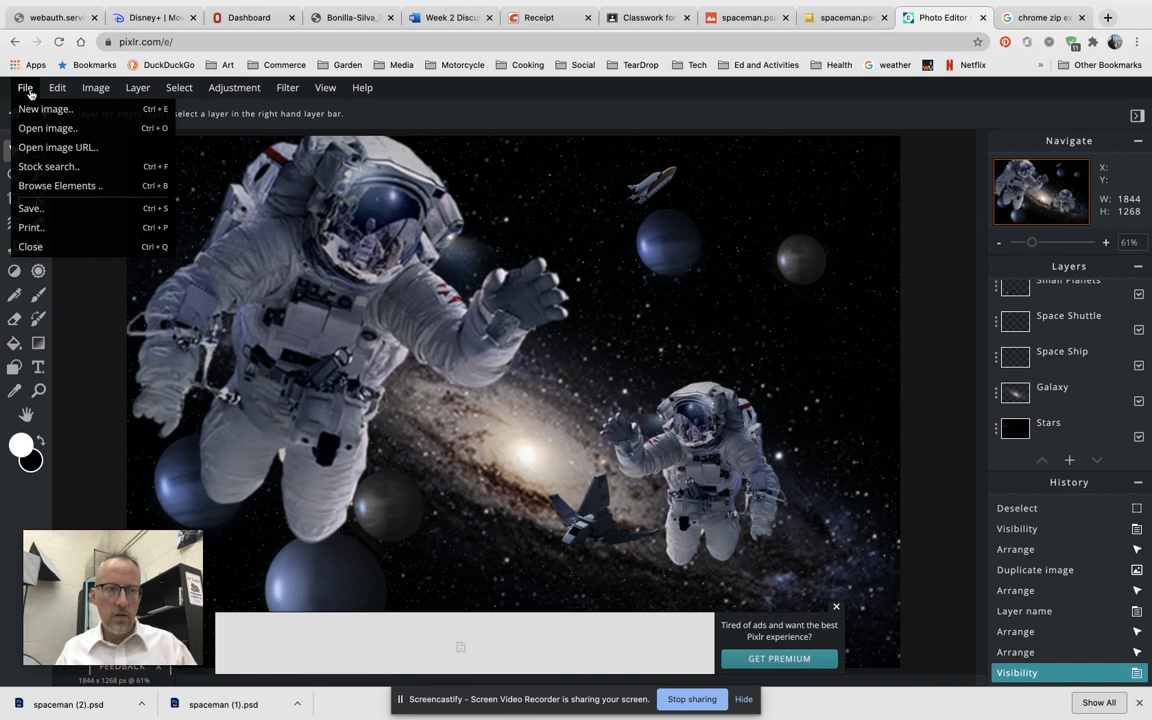
pyautogui.moveTo(53, 96)
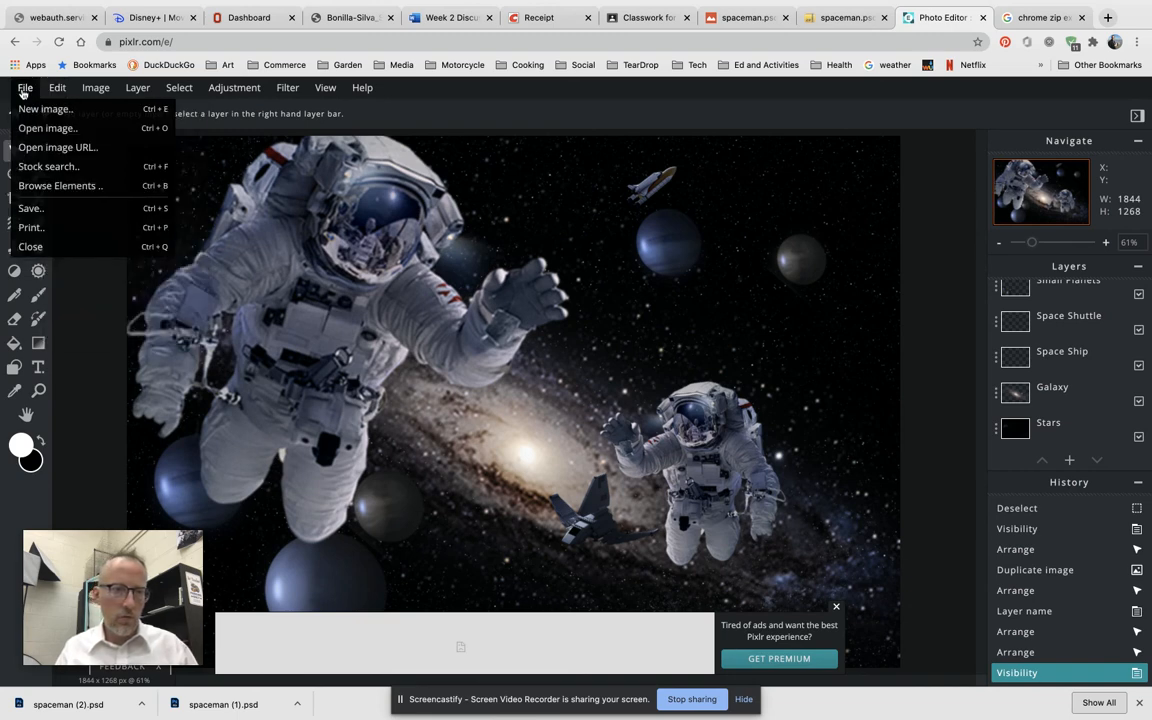
pyautogui.click(30, 209)
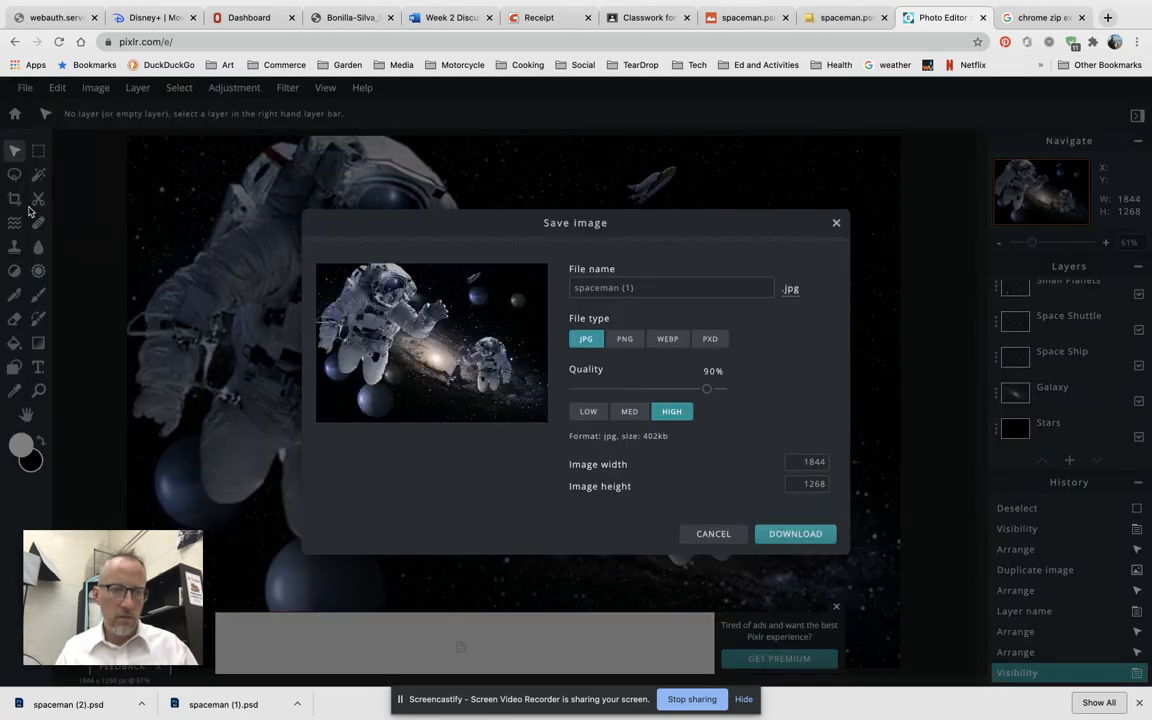
pyautogui.click(654, 288)
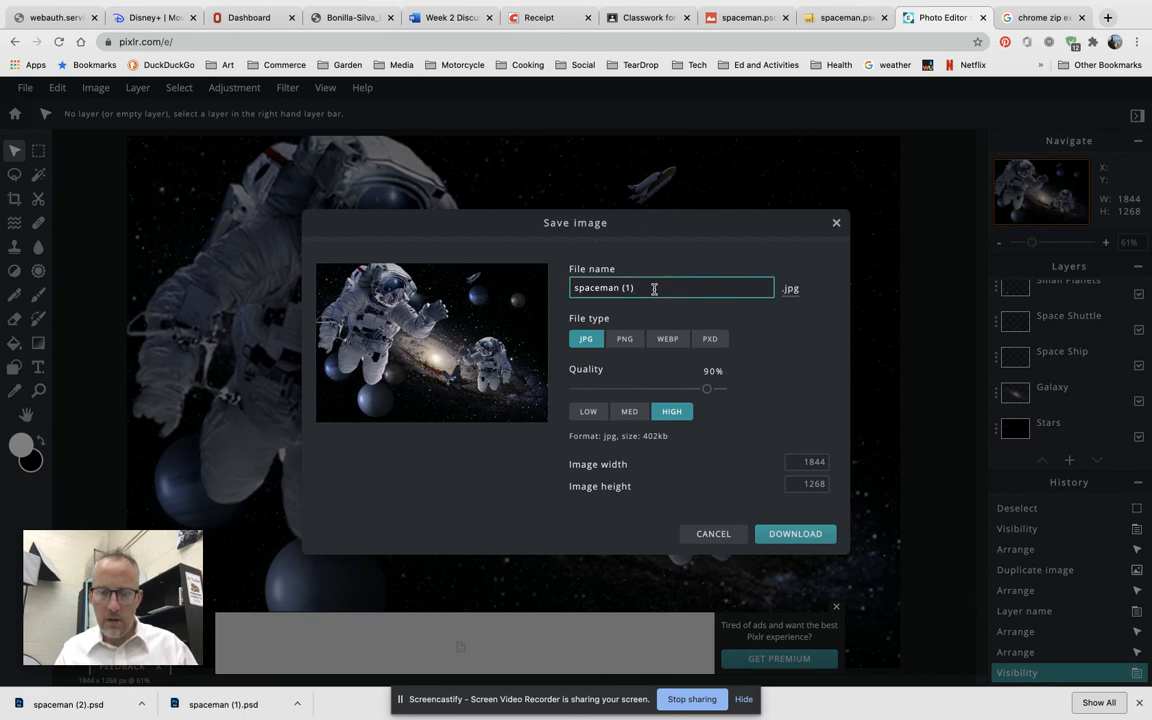
pyautogui.press('BackSpace')
pyautogui.press('BackSpace')
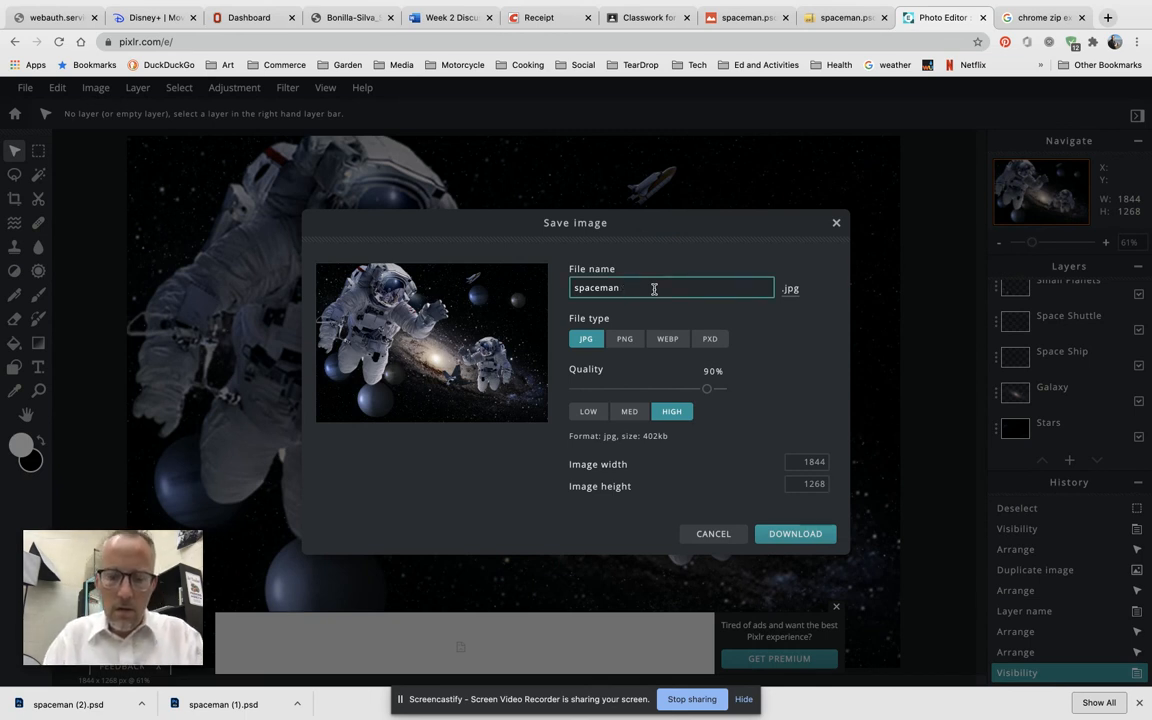
pyautogui.write('working')
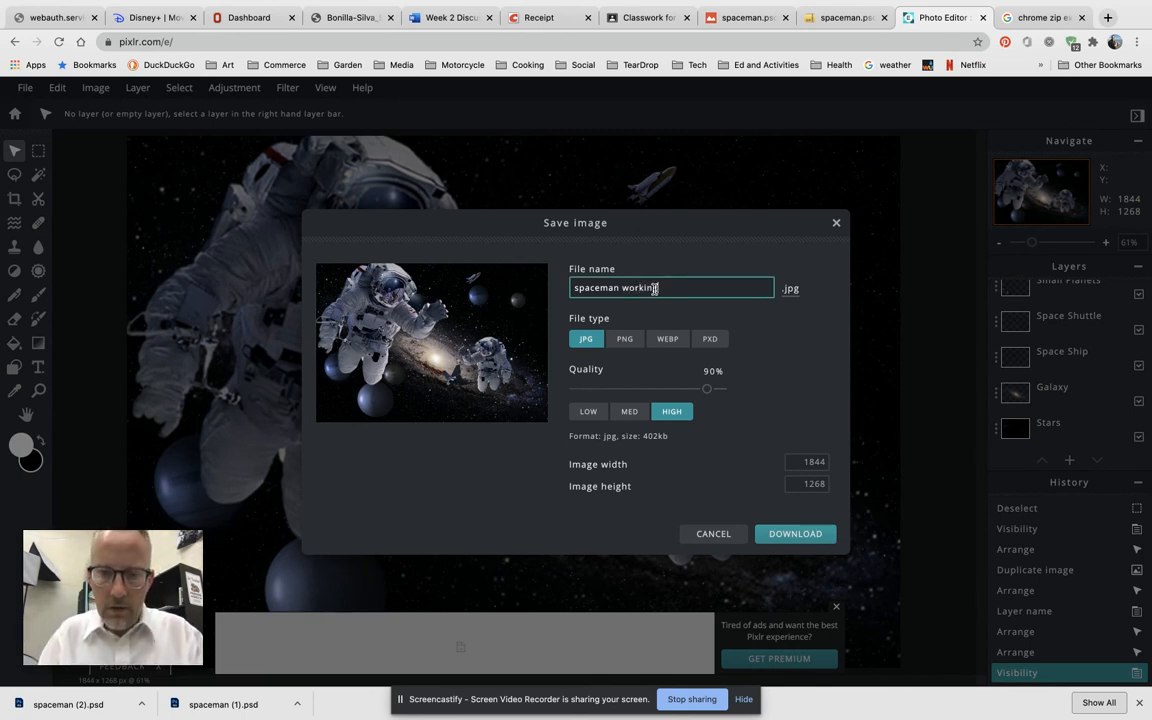
pyautogui.click(710, 340)
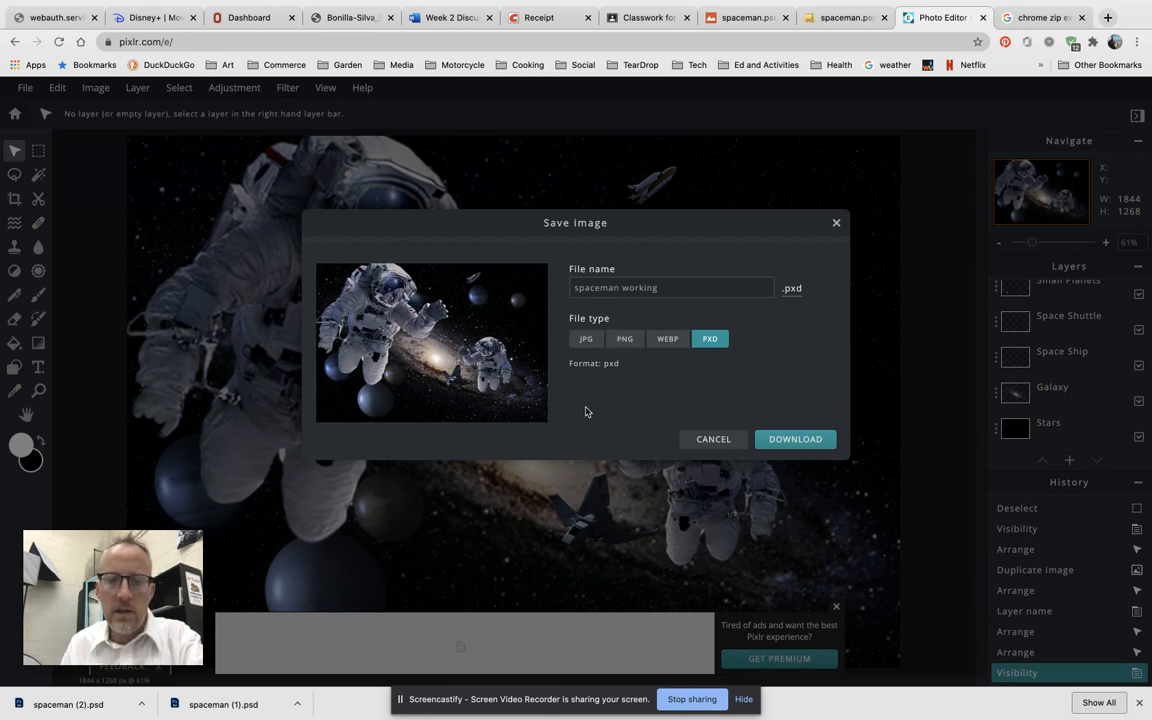
pyautogui.click(793, 440)
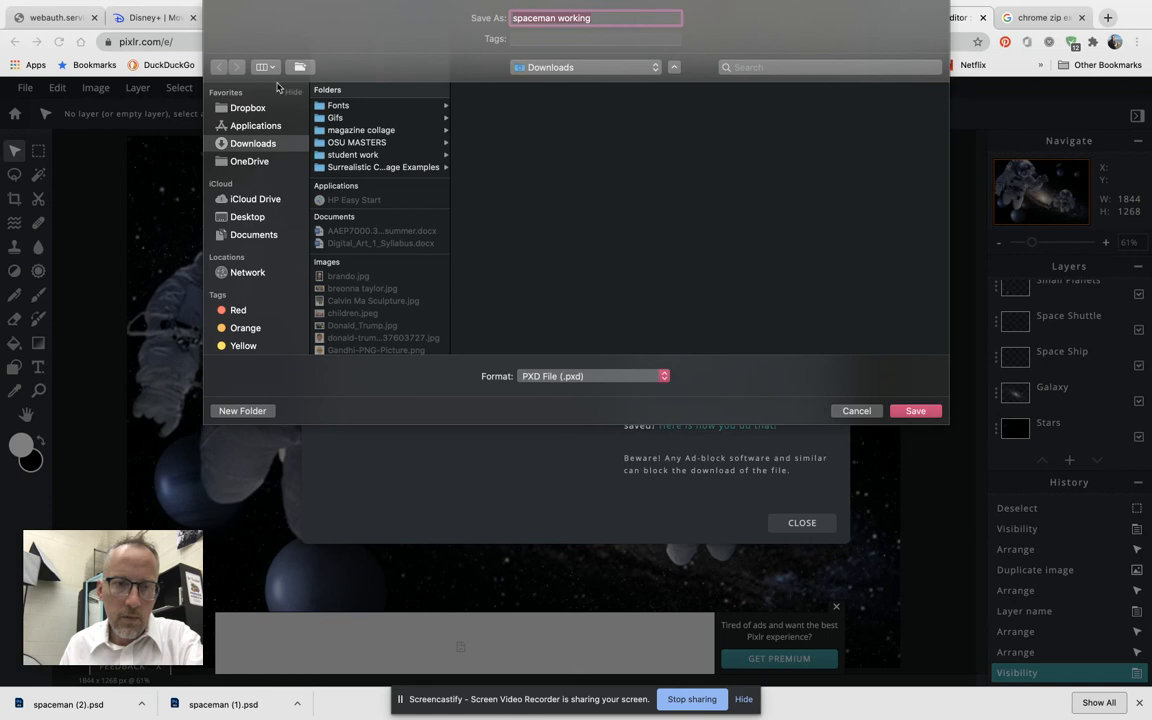
# Create a "Digital Art Files" folder inside Downloads and save the PXD file in it
pyautogui.click(301, 68)
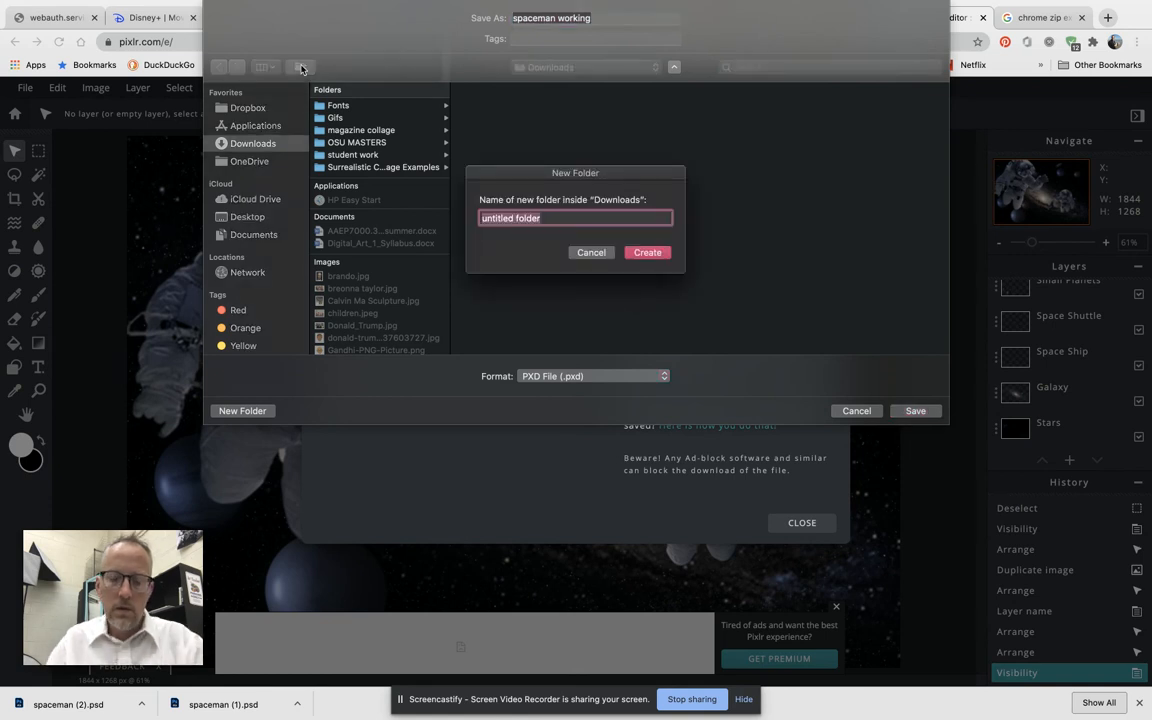
pyautogui.write('Digit')
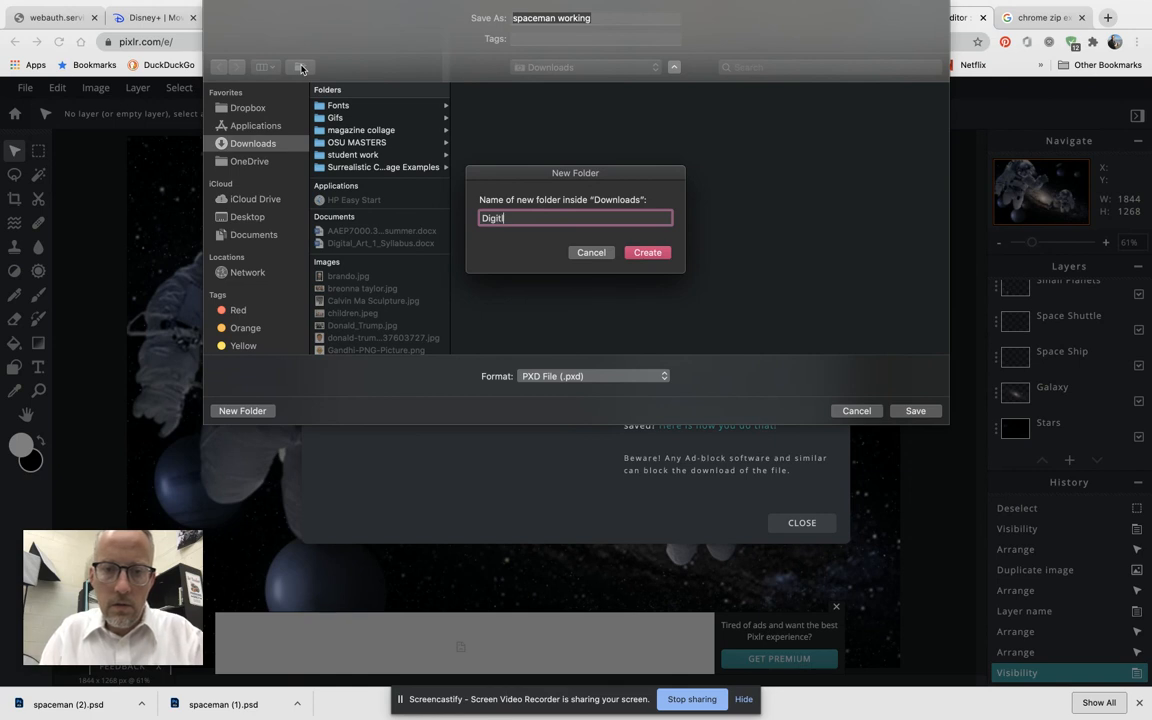
pyautogui.write('rt Files')
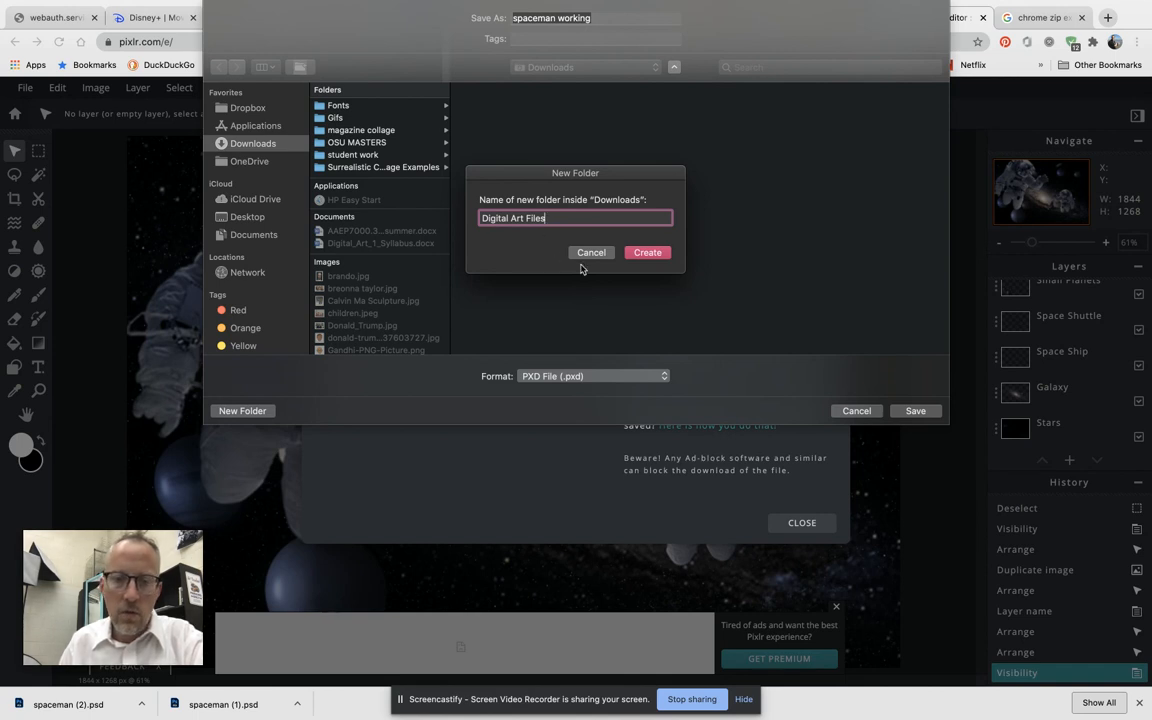
pyautogui.click(648, 253)
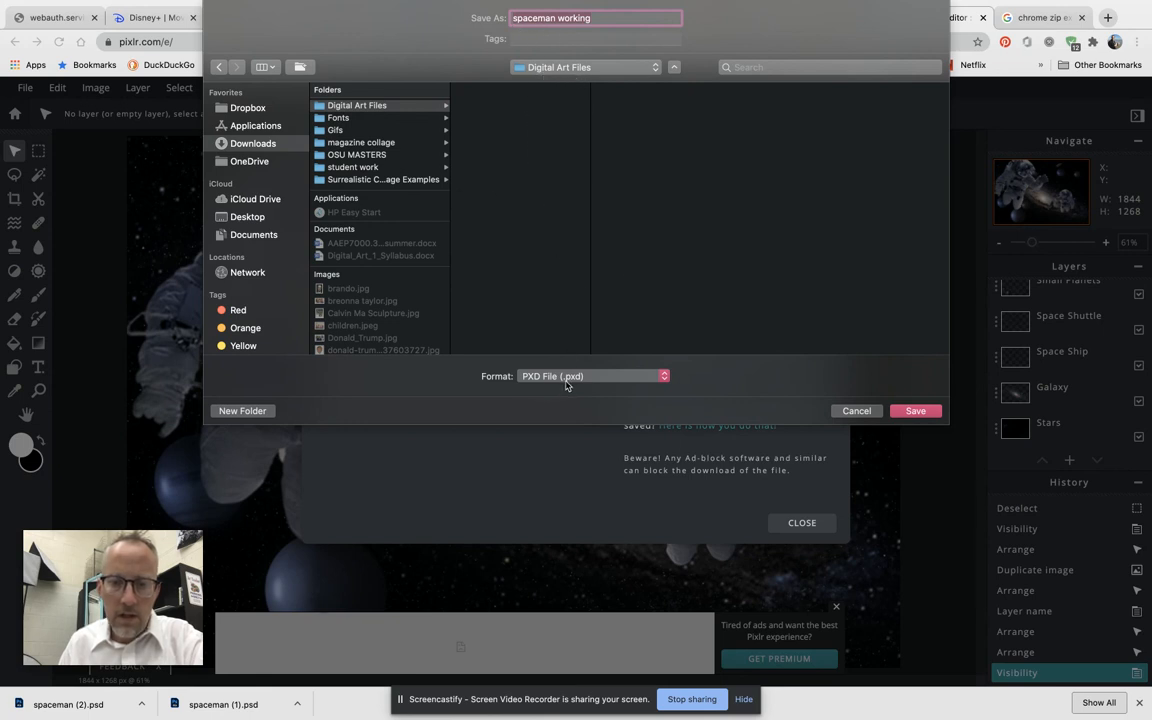
pyautogui.click(913, 411)
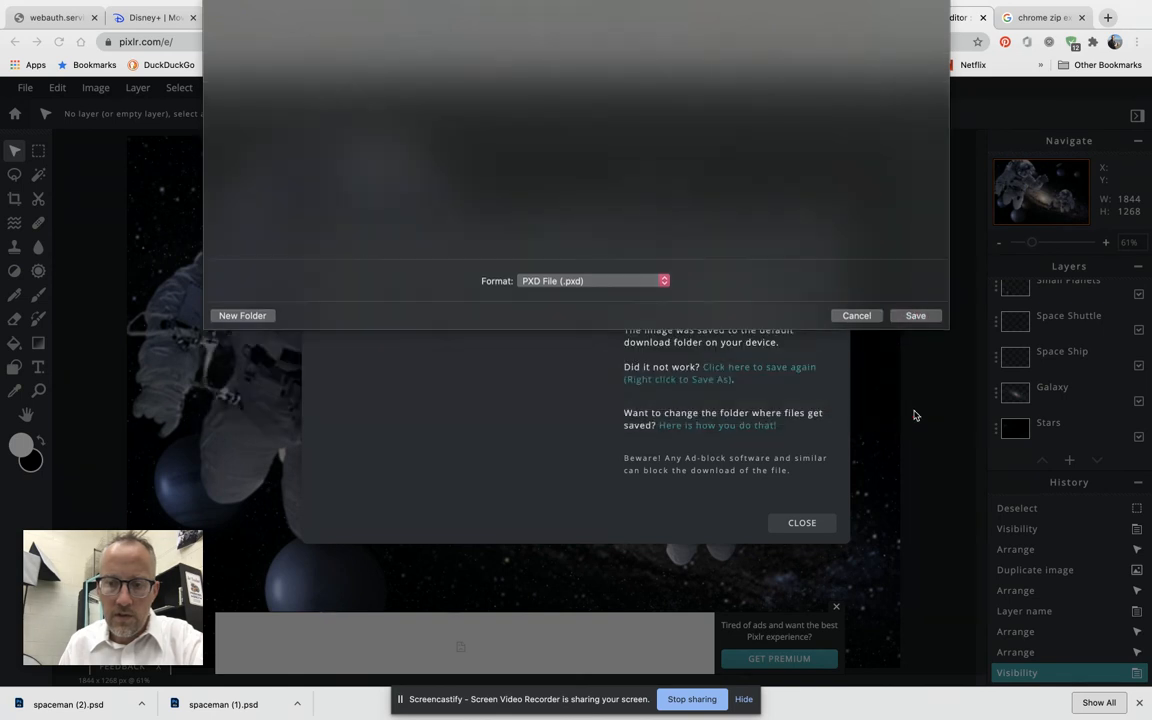